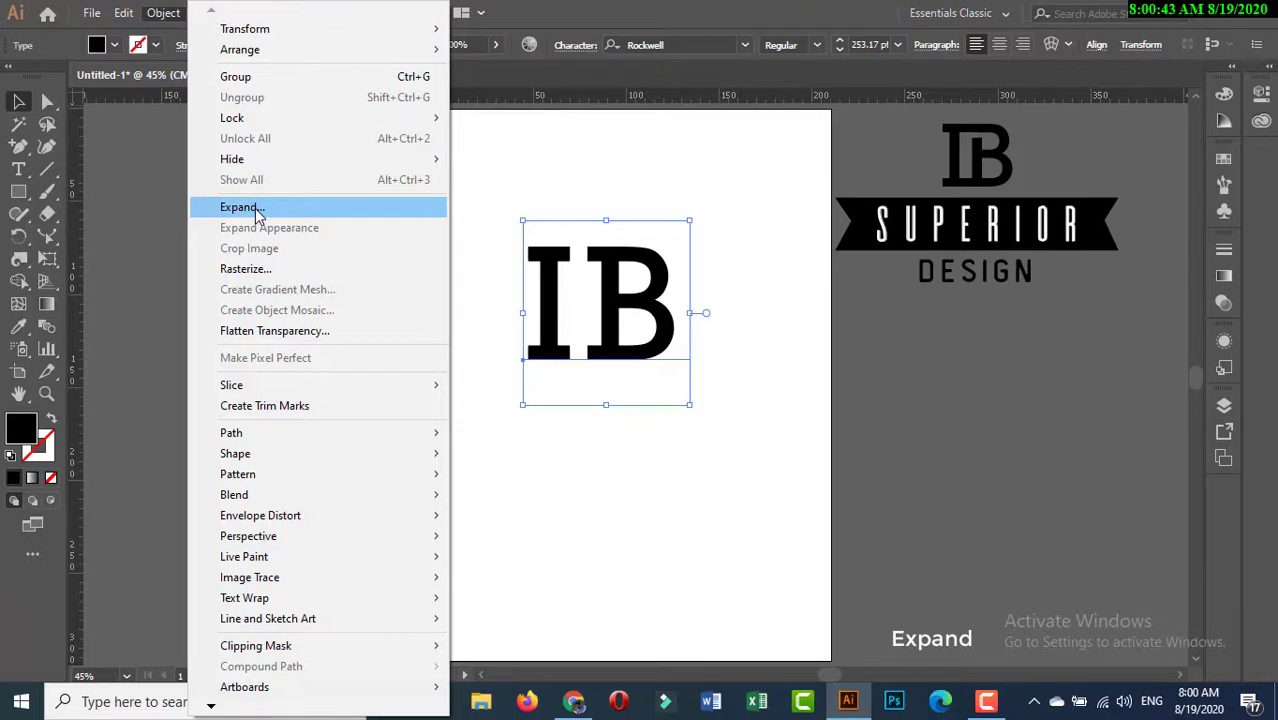
# Expand the IB text's object and fill into shapes and ungroup the two letters.
pyautogui.click(240, 207)
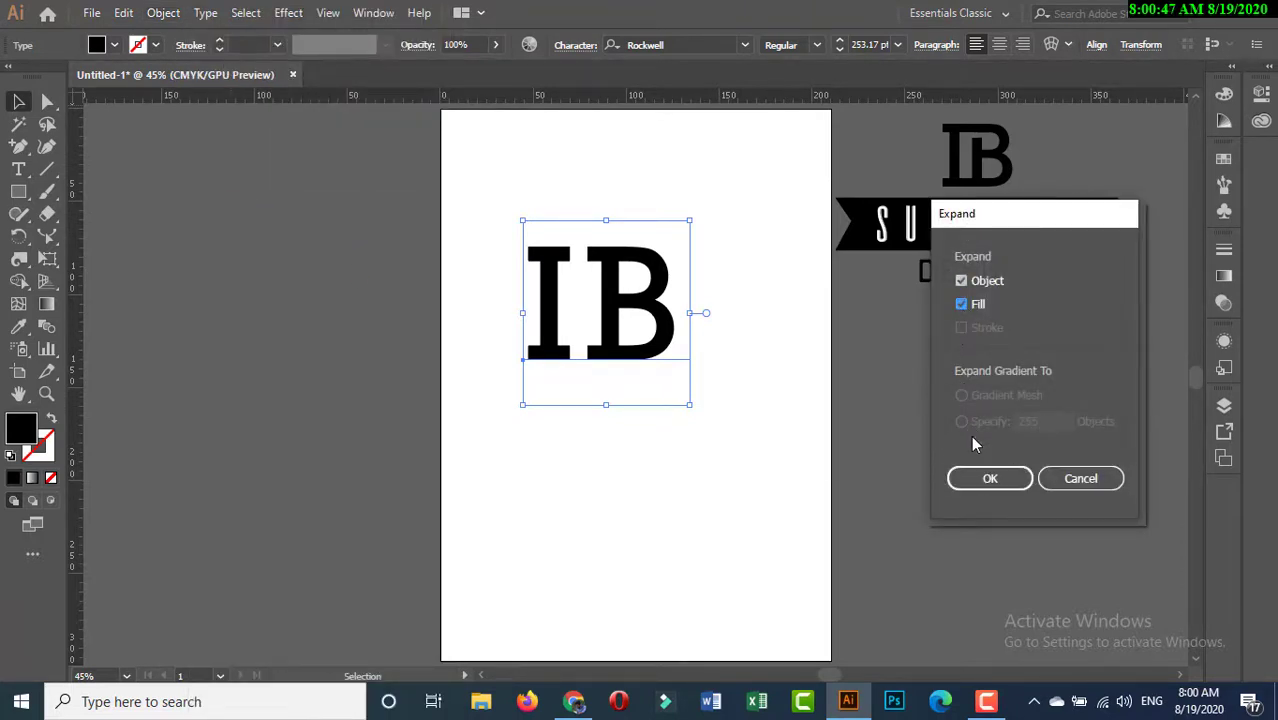
pyautogui.click(983, 478)
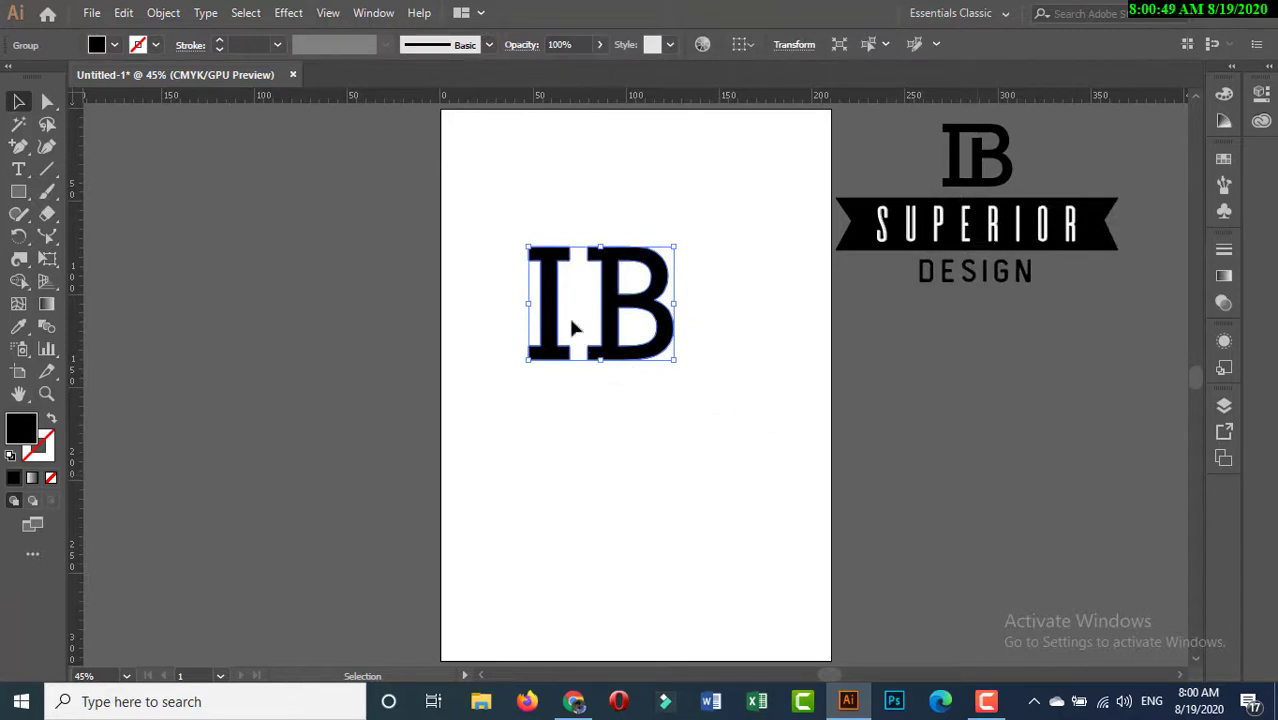
pyautogui.click(163, 12)
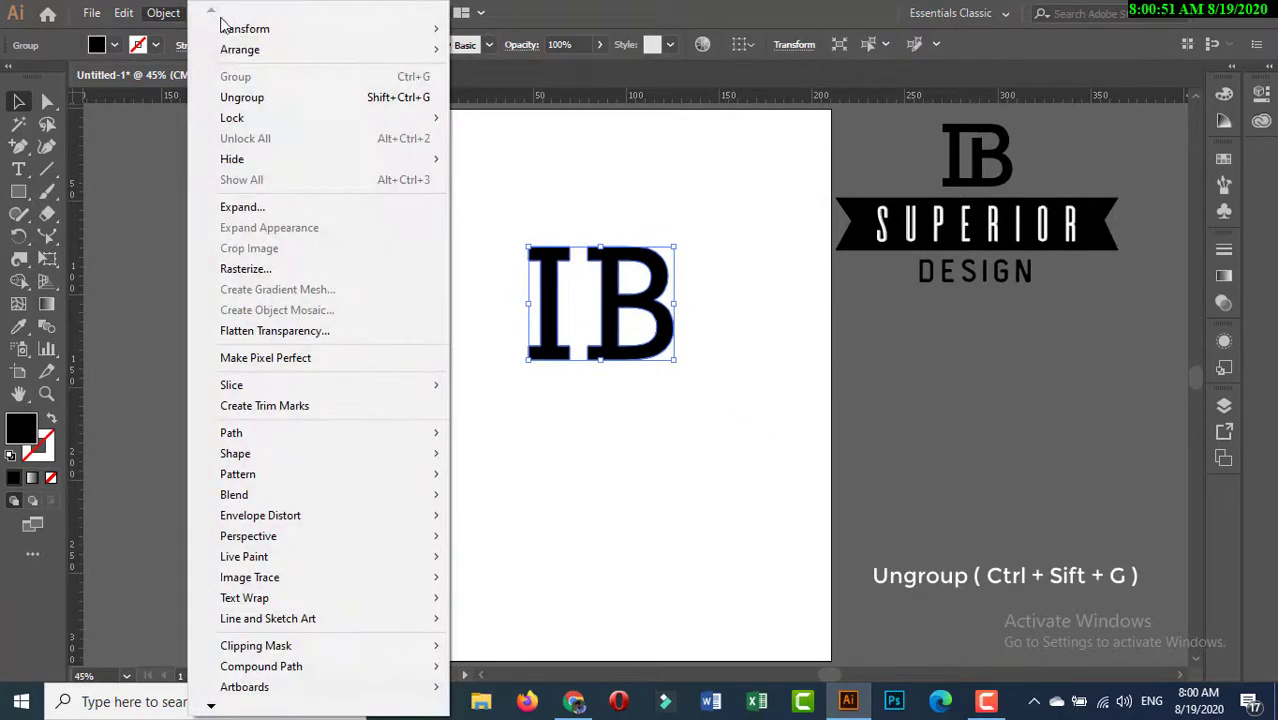
pyautogui.click(236, 97)
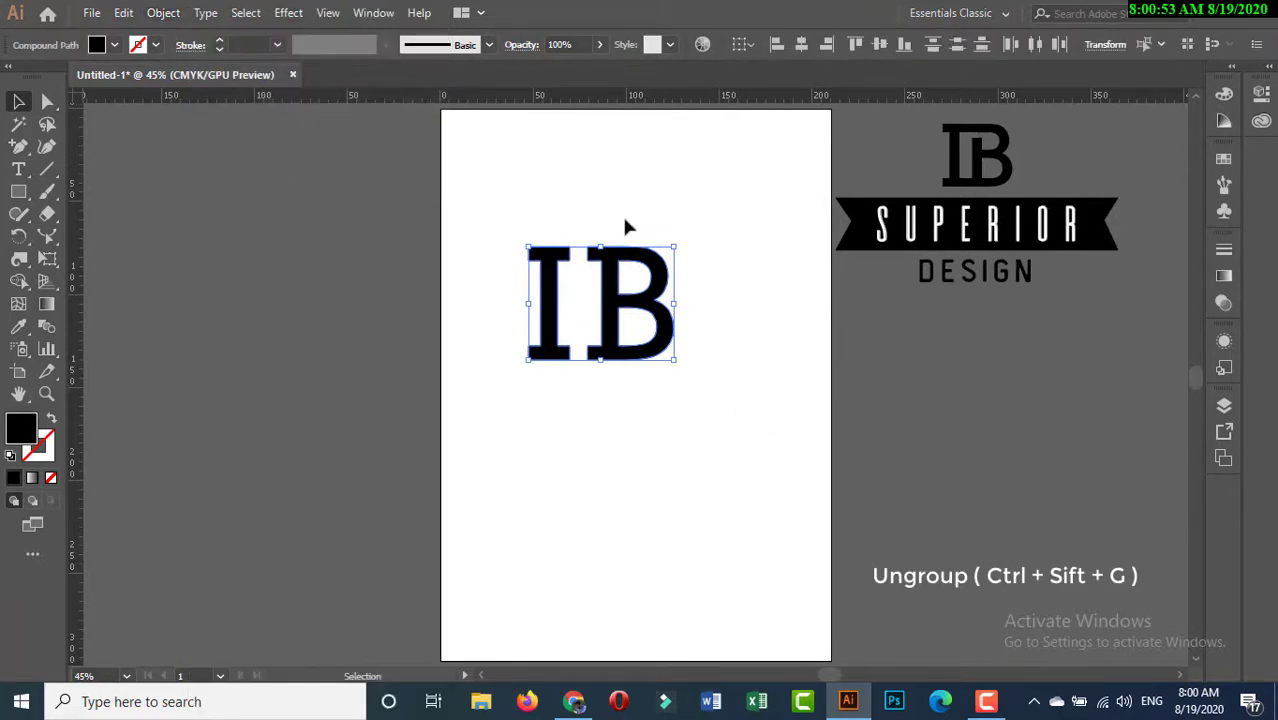
# Move the letter B sideways against the I so that their serifs join.
pyautogui.click(680, 232)
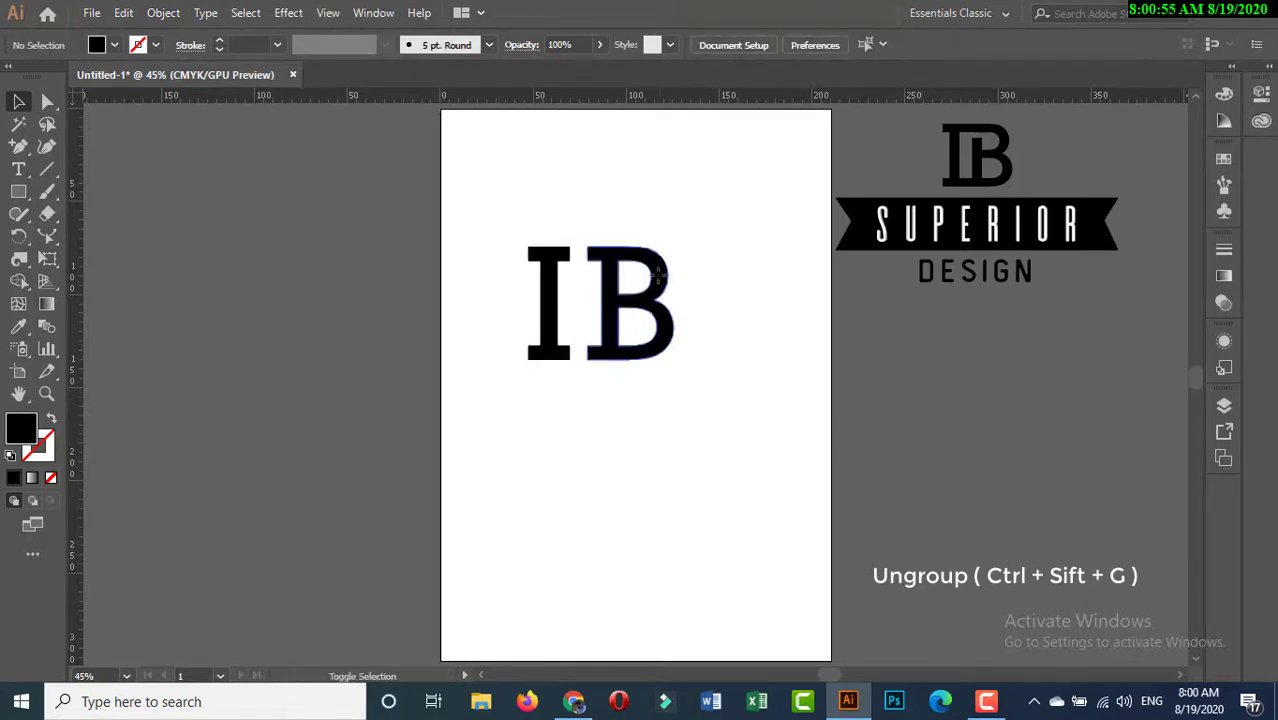
pyautogui.moveTo(655, 281); pyautogui.dragTo(641, 282)
pyautogui.click(717, 260)
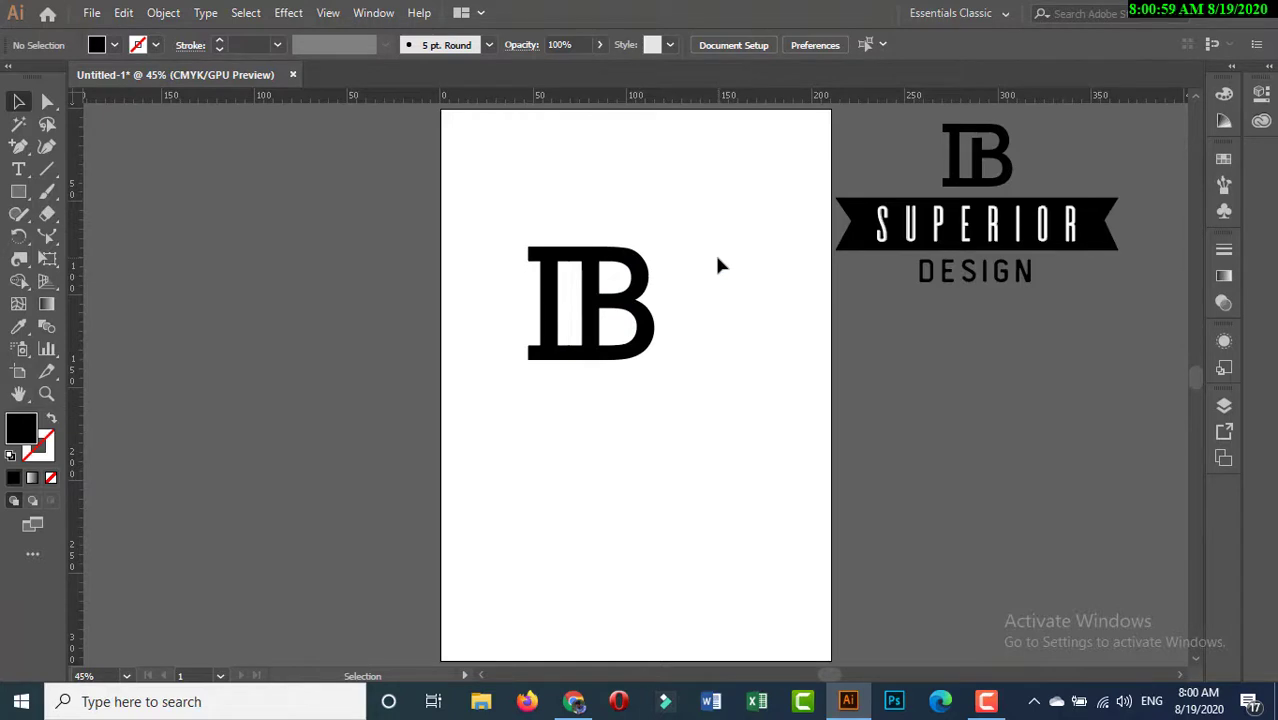
# Move the joined I and B together to the upper middle of the artboard.
pyautogui.click(46, 393)
pyautogui.moveTo(850, 282); pyautogui.dragTo(951, 371)
pyautogui.click(18, 101)
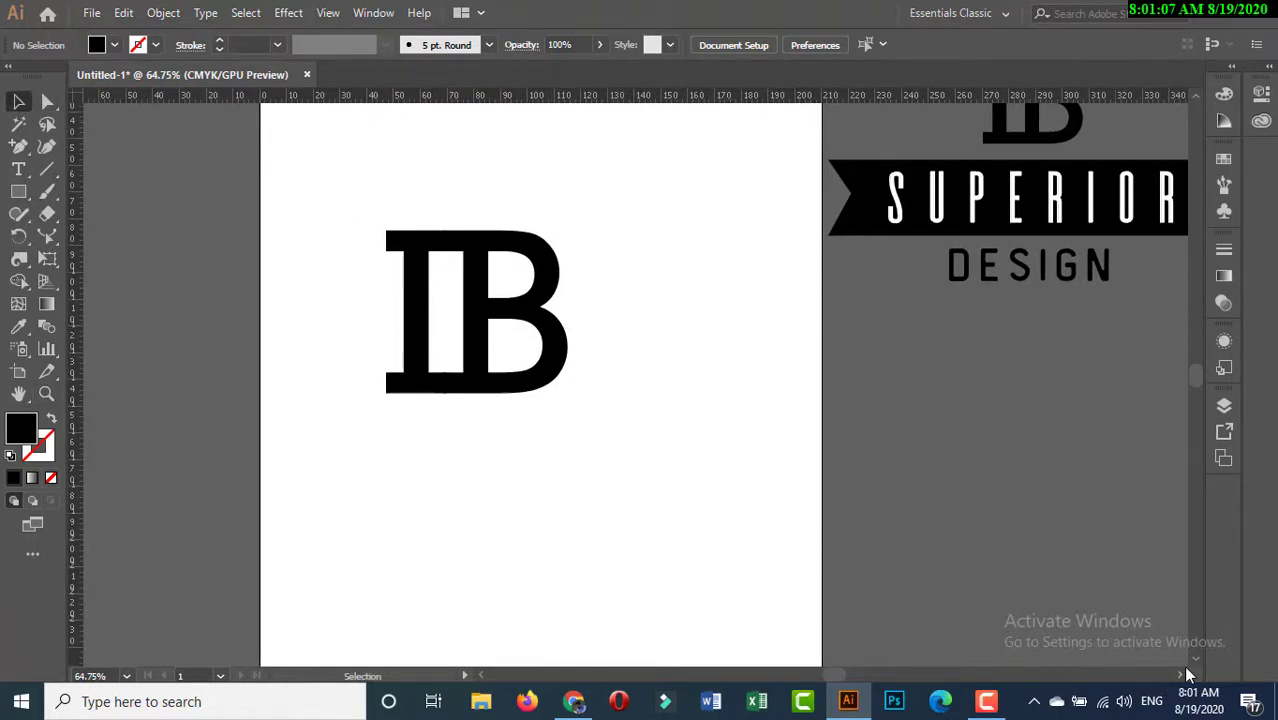
pyautogui.moveTo(1181, 674); pyautogui.dragTo(1181, 674)
pyautogui.moveTo(1194, 100); pyautogui.dragTo(1194, 100)
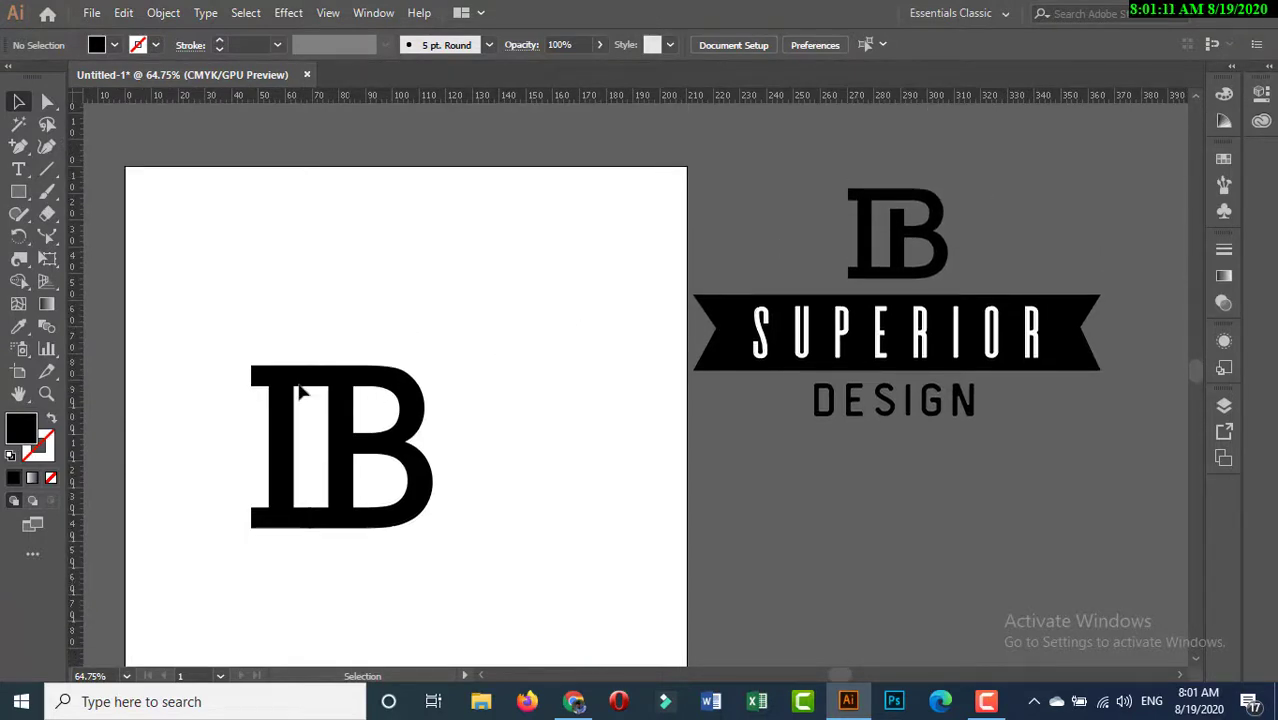
pyautogui.moveTo(202, 344); pyautogui.dragTo(474, 573)
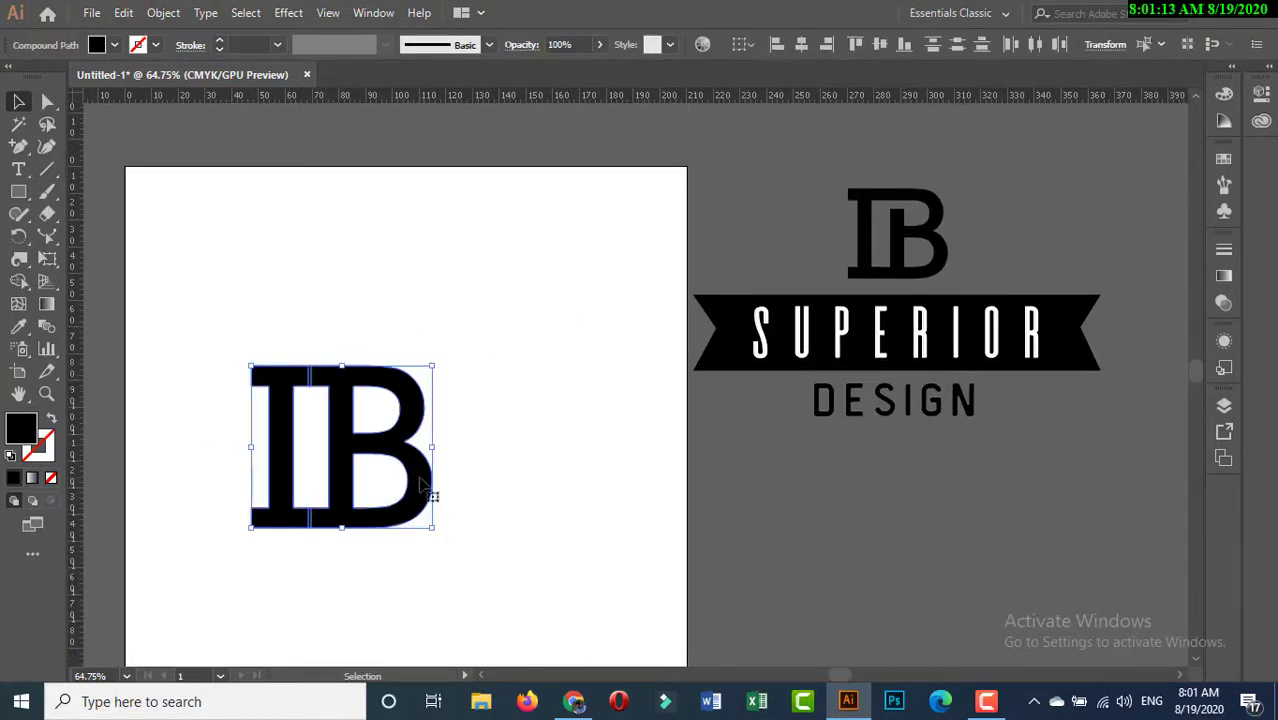
pyautogui.moveTo(421, 485); pyautogui.dragTo(505, 320)
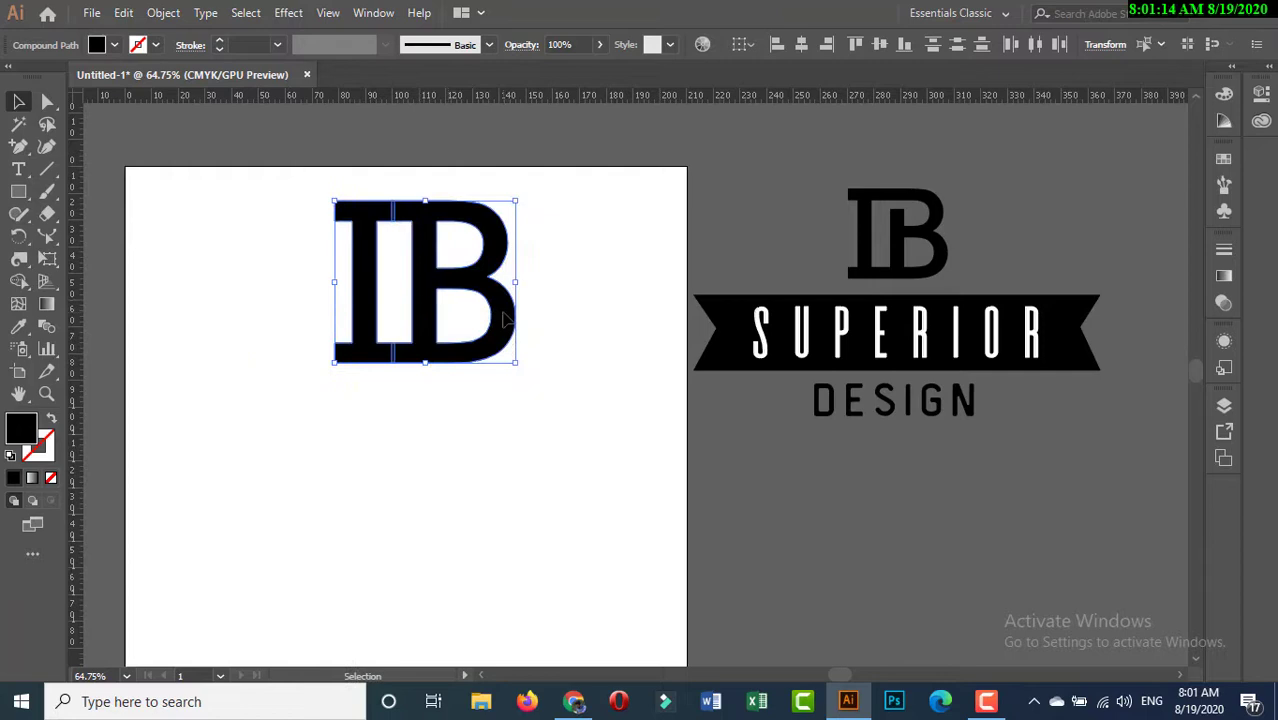
pyautogui.click(455, 414)
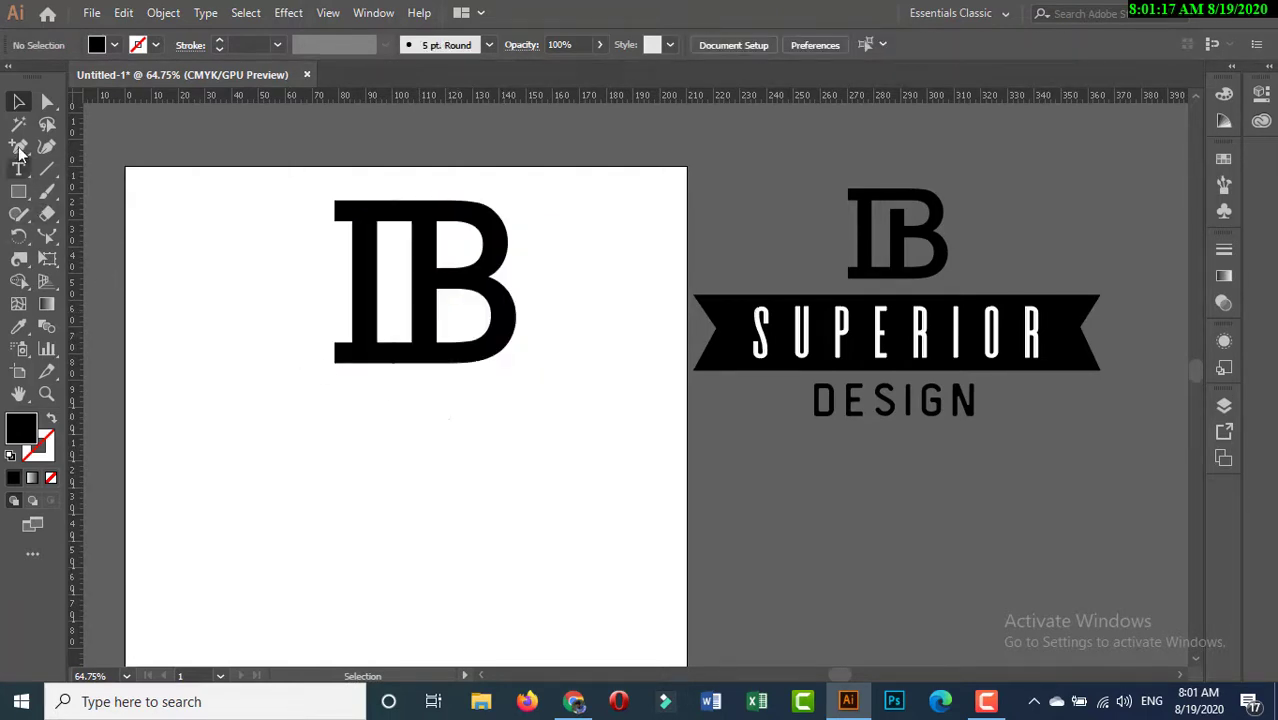
# Draw a small black rectangle across the upper part of the B's stem, directly beneath the letters' top bar.
pyautogui.moveTo(18, 191); pyautogui.dragTo(61, 192)
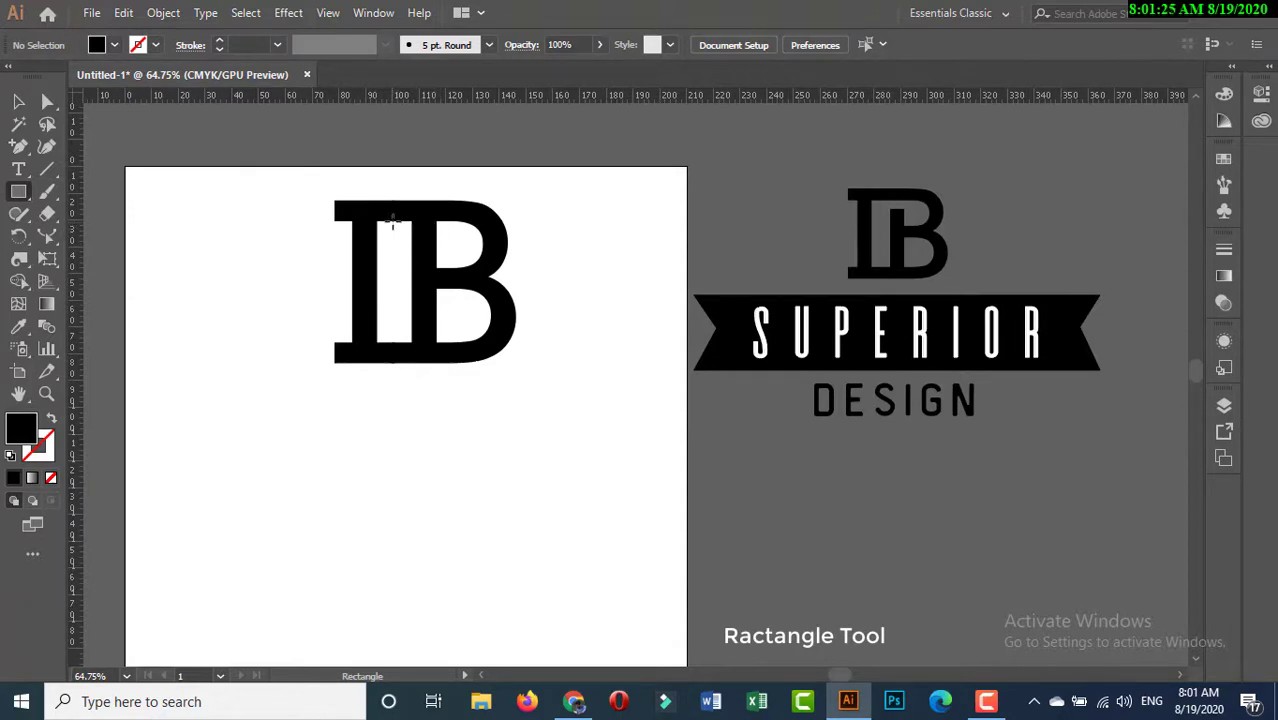
pyautogui.moveTo(393, 222); pyautogui.dragTo(455, 243)
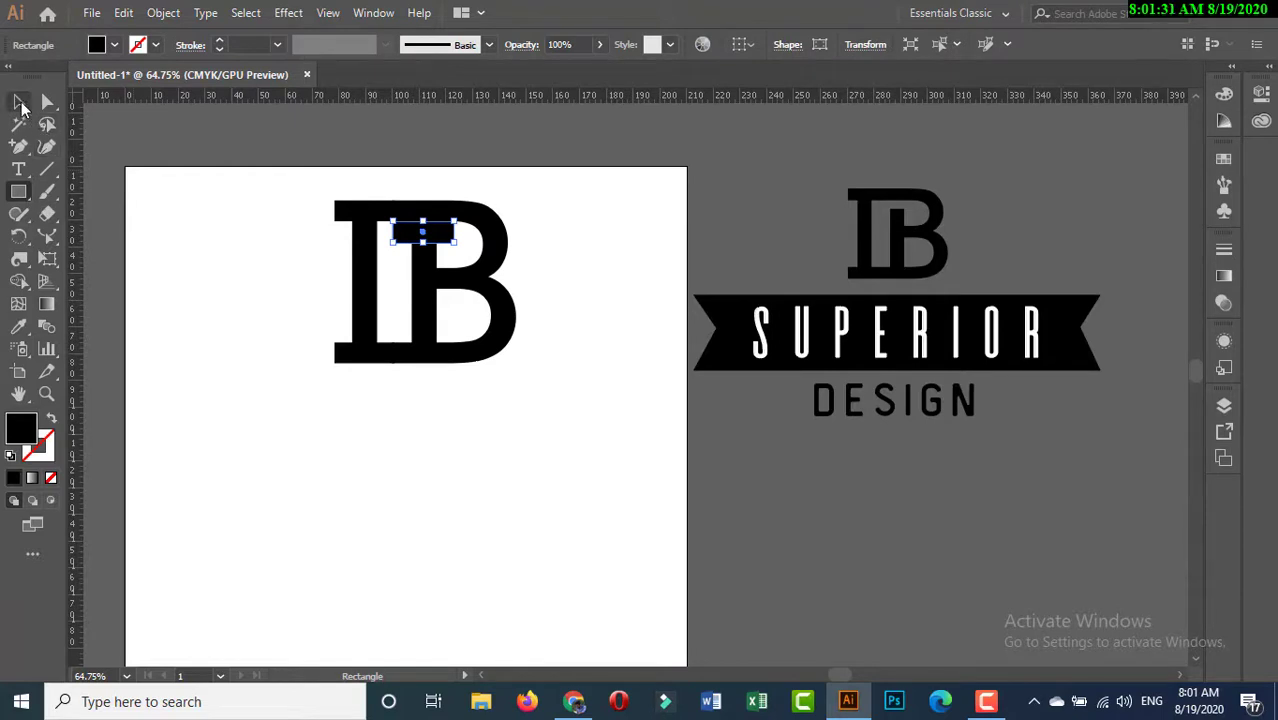
pyautogui.click(19, 104)
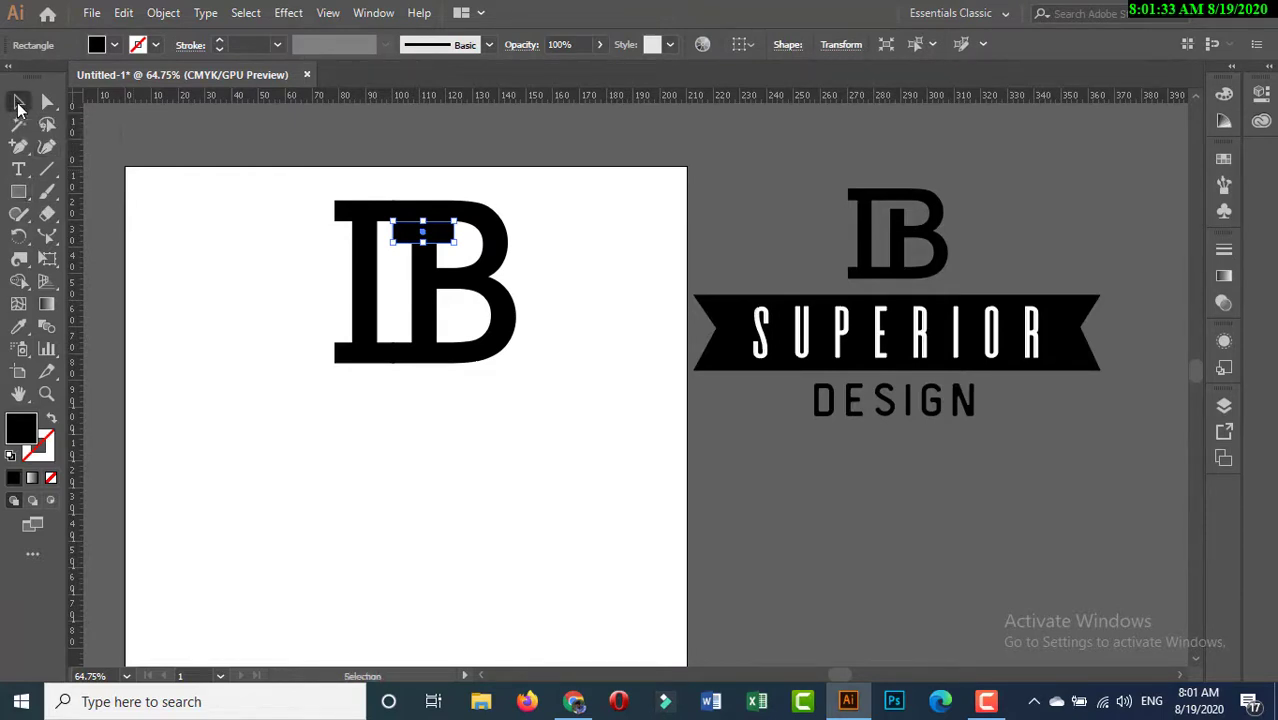
# Cut the small rectangle's area out of the B's stem with the Shape Builder tool, leaving a gap below the top bar.
pyautogui.moveTo(255, 180); pyautogui.dragTo(565, 411)
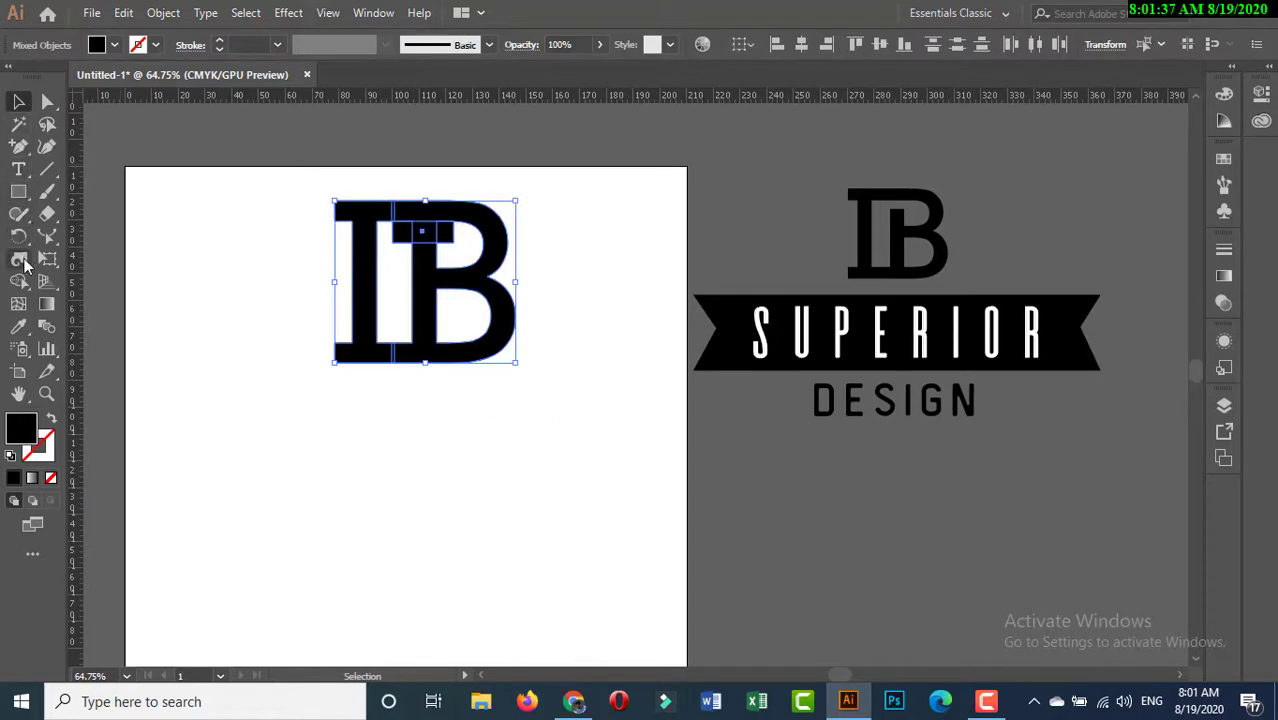
pyautogui.moveTo(19, 281); pyautogui.dragTo(131, 288)
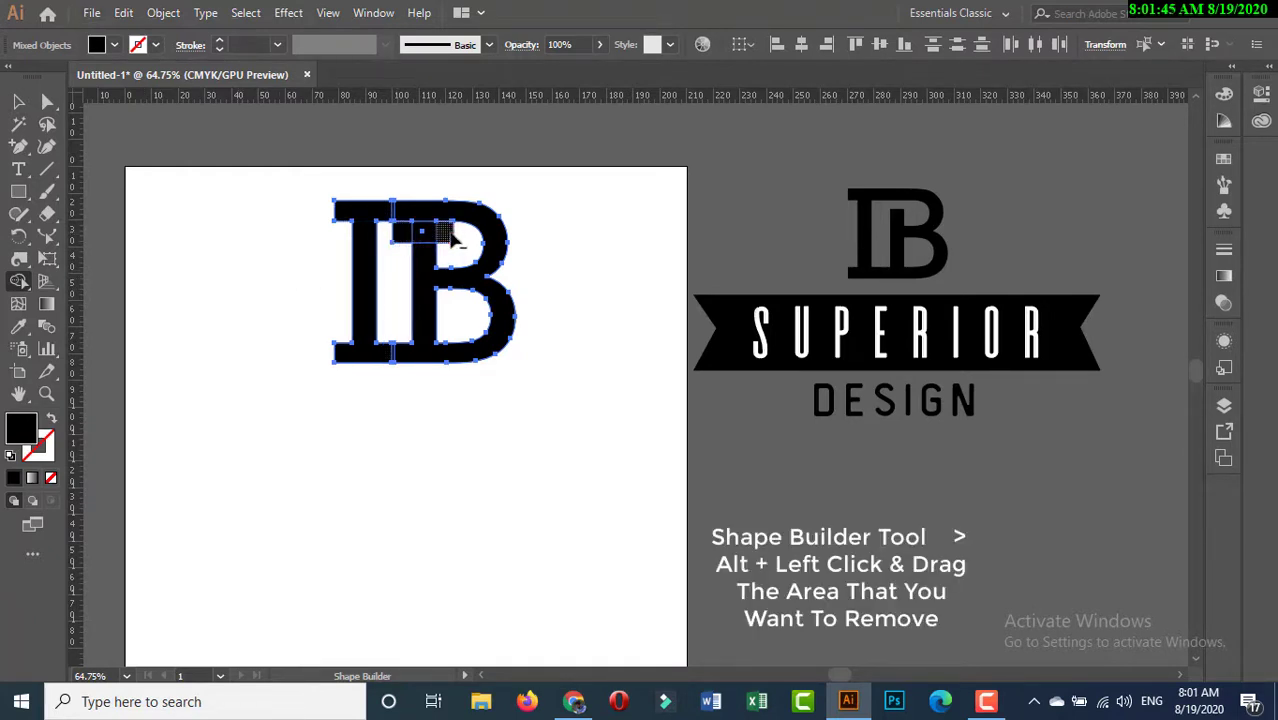
pyautogui.moveTo(447, 236)
pyautogui.mouseDown()
pyautogui.moveTo(405, 244)
pyautogui.moveTo(405, 320)
pyautogui.mouseUp()
pyautogui.click(18, 101)
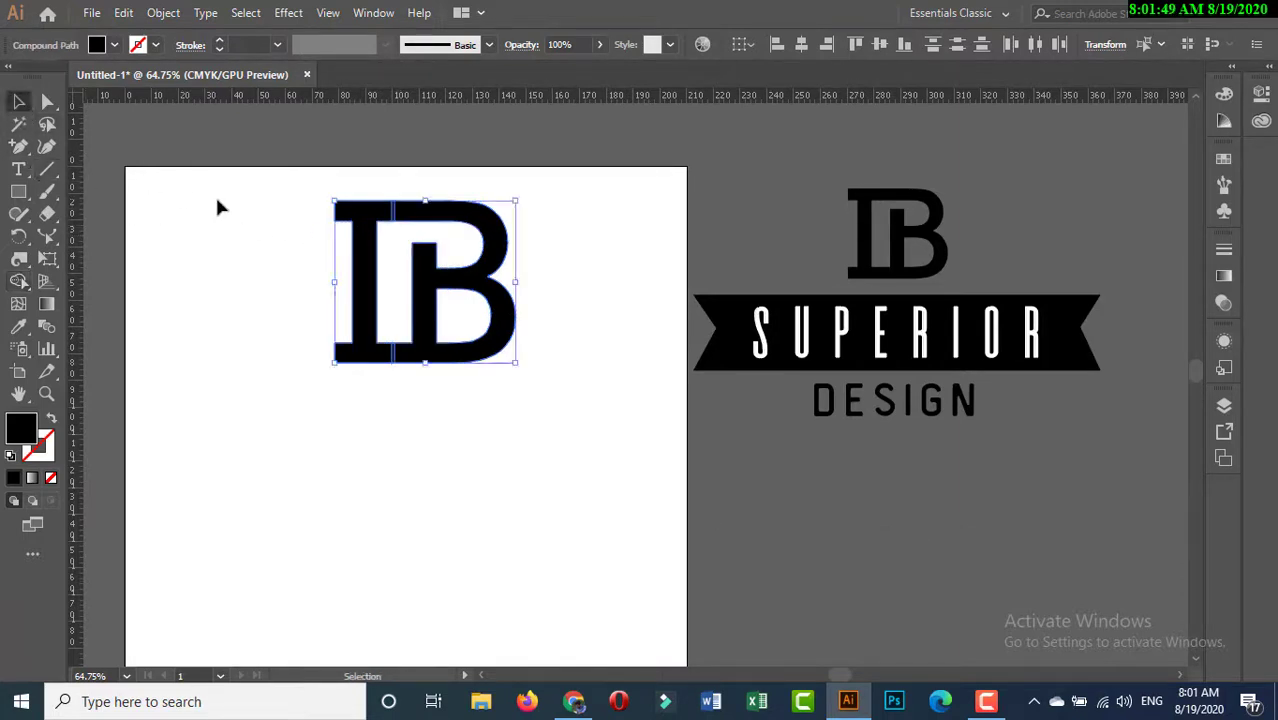
pyautogui.click(218, 205)
# Group the I and B shapes into one monogram.
pyautogui.moveTo(313, 240); pyautogui.dragTo(548, 384)
pyautogui.click(163, 12)
pyautogui.click(236, 77)
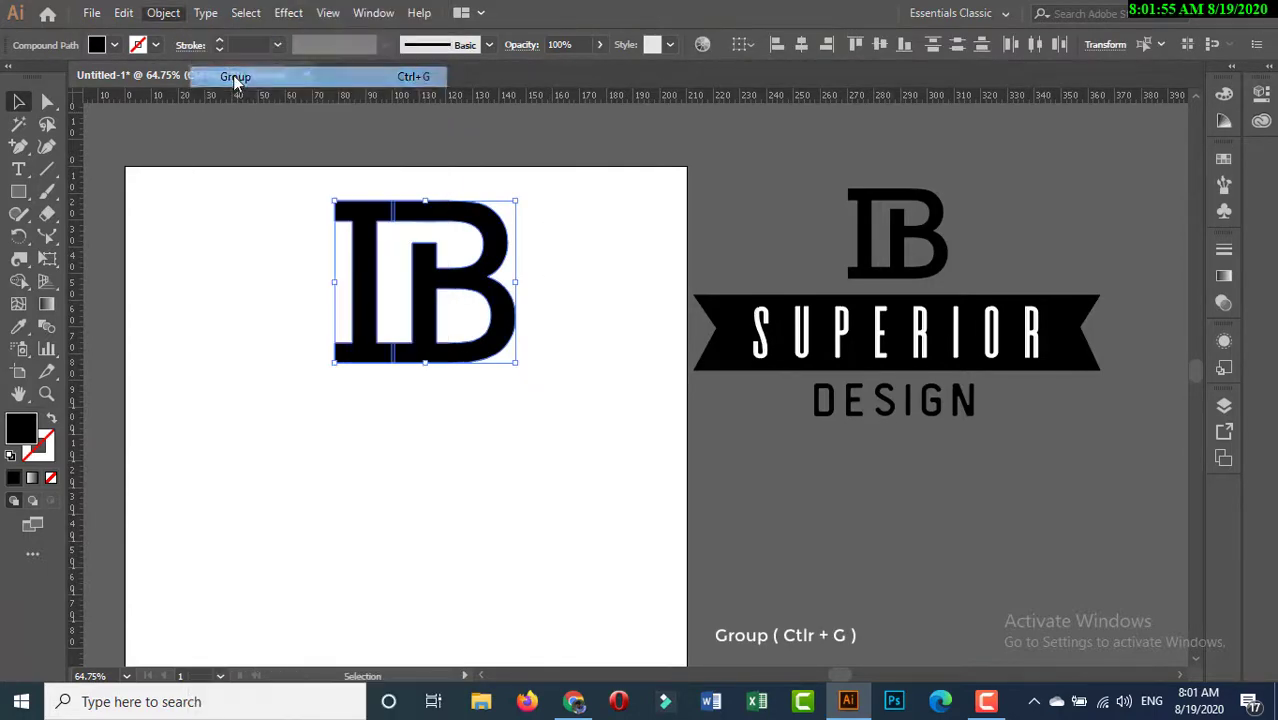
pyautogui.click(251, 236)
# Scale the IB monogram down proportionally about its center.
pyautogui.click(455, 291)
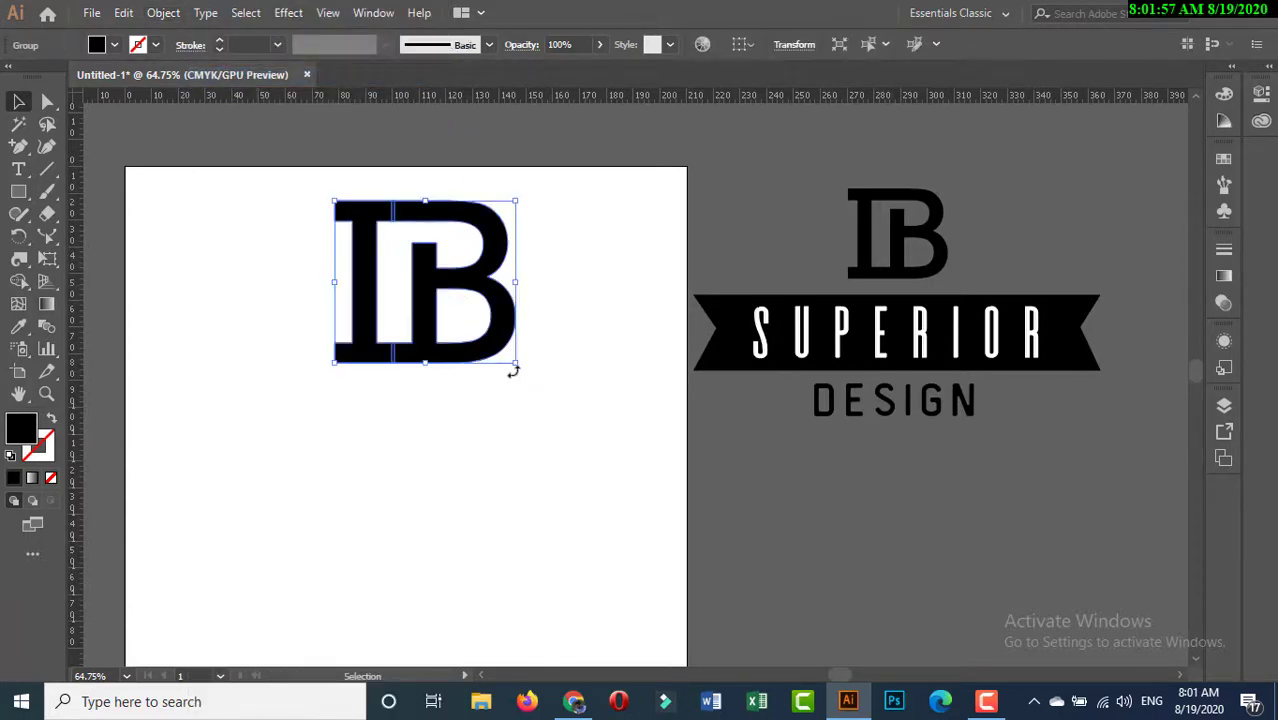
pyautogui.moveTo(512, 364); pyautogui.dragTo(490, 340)
pyautogui.click(490, 388)
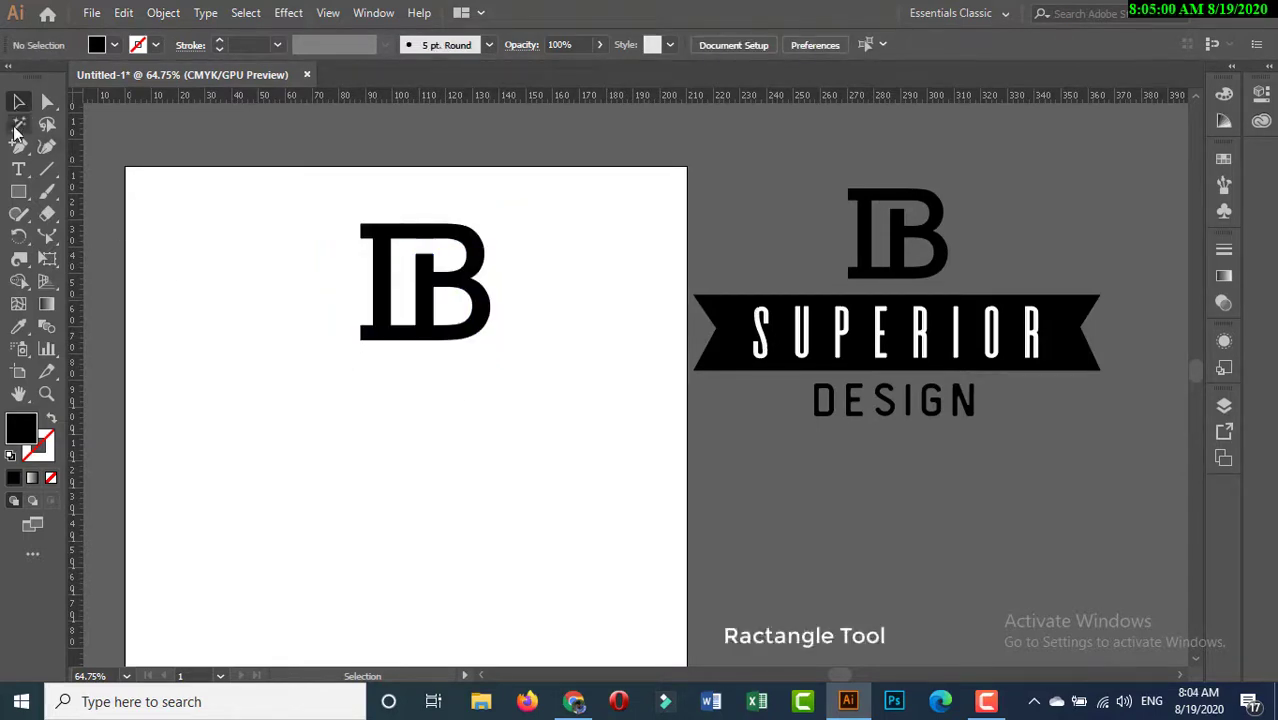
# Draw a black banner rectangle about 127 mm wide just below the IB monogram.
pyautogui.moveTo(18, 198); pyautogui.dragTo(86, 190)
pyautogui.moveTo(251, 351); pyautogui.dragTo(592, 405)
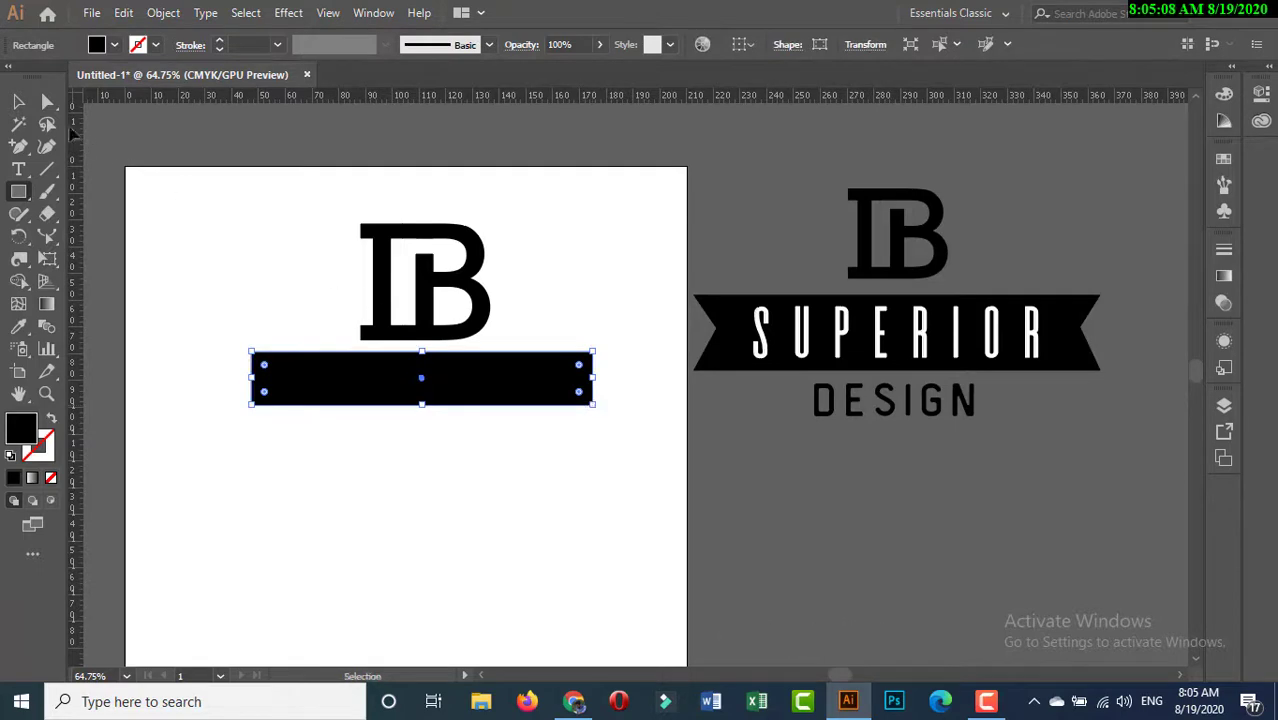
pyautogui.click(18, 101)
pyautogui.click(218, 243)
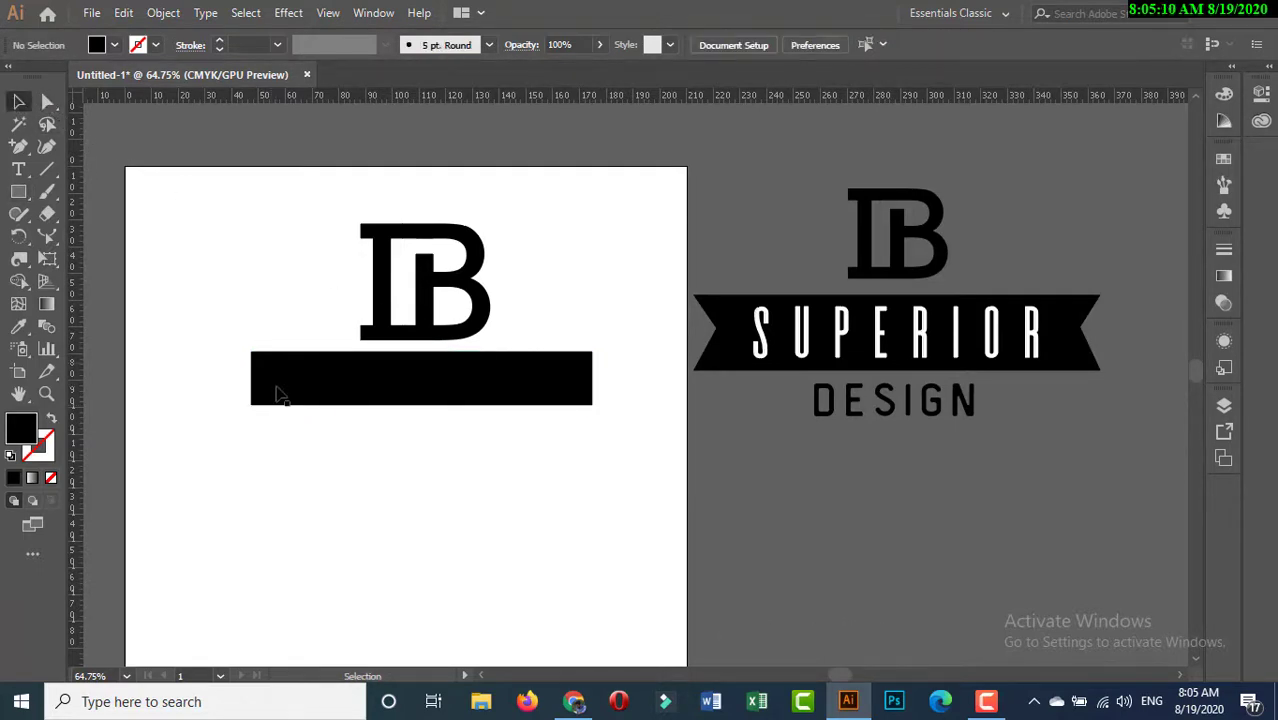
# Add an anchor point at the middle of each short side of the banner rectangle.
pyautogui.moveTo(18, 146); pyautogui.dragTo(94, 164)
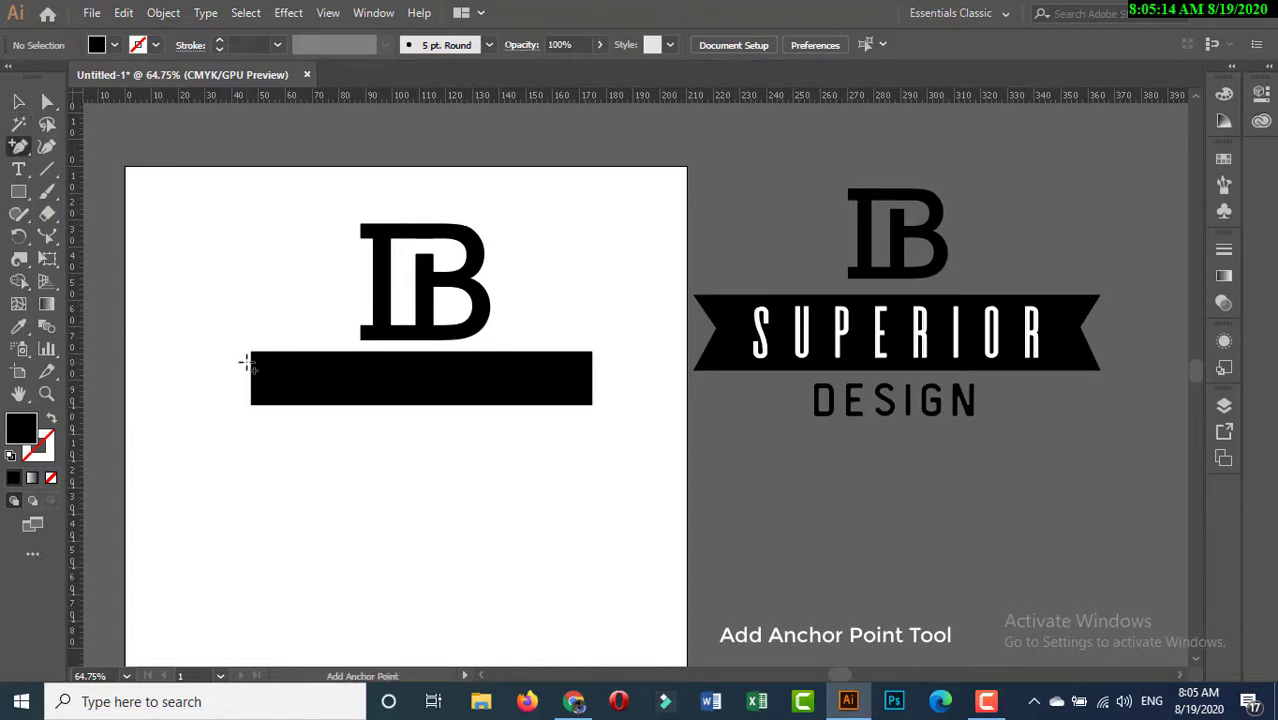
pyautogui.click(252, 385)
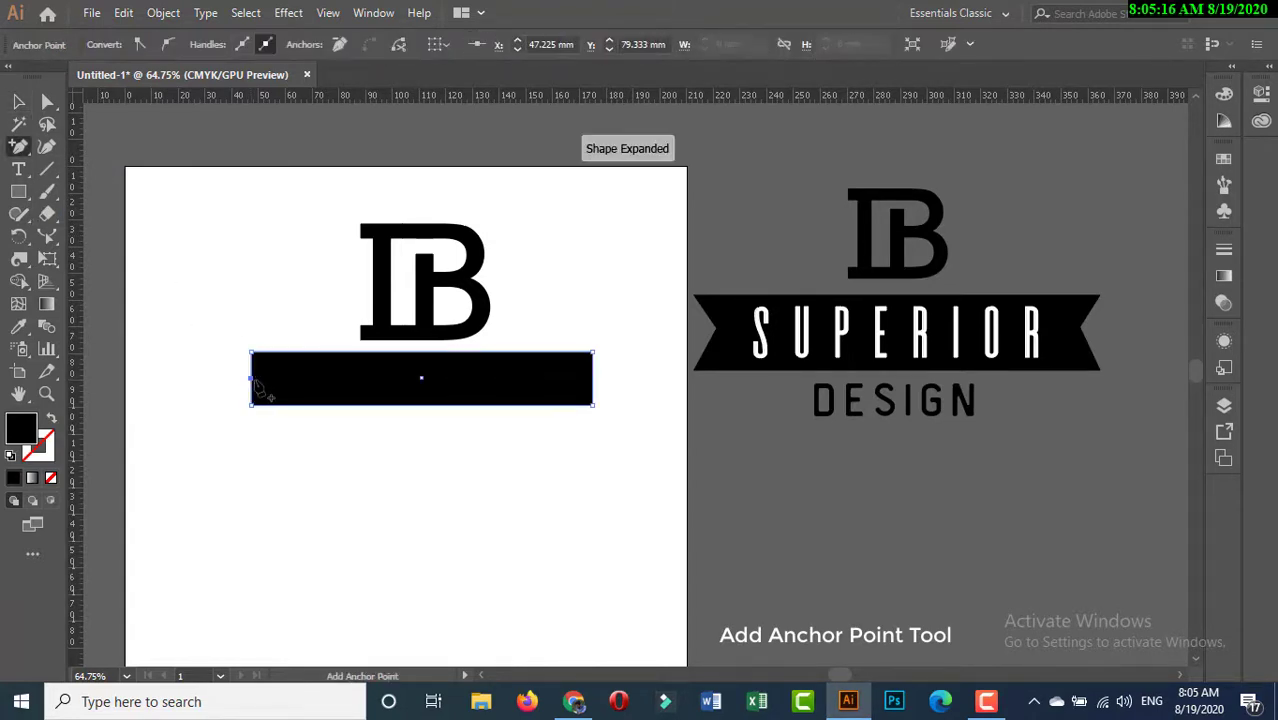
pyautogui.click(594, 385)
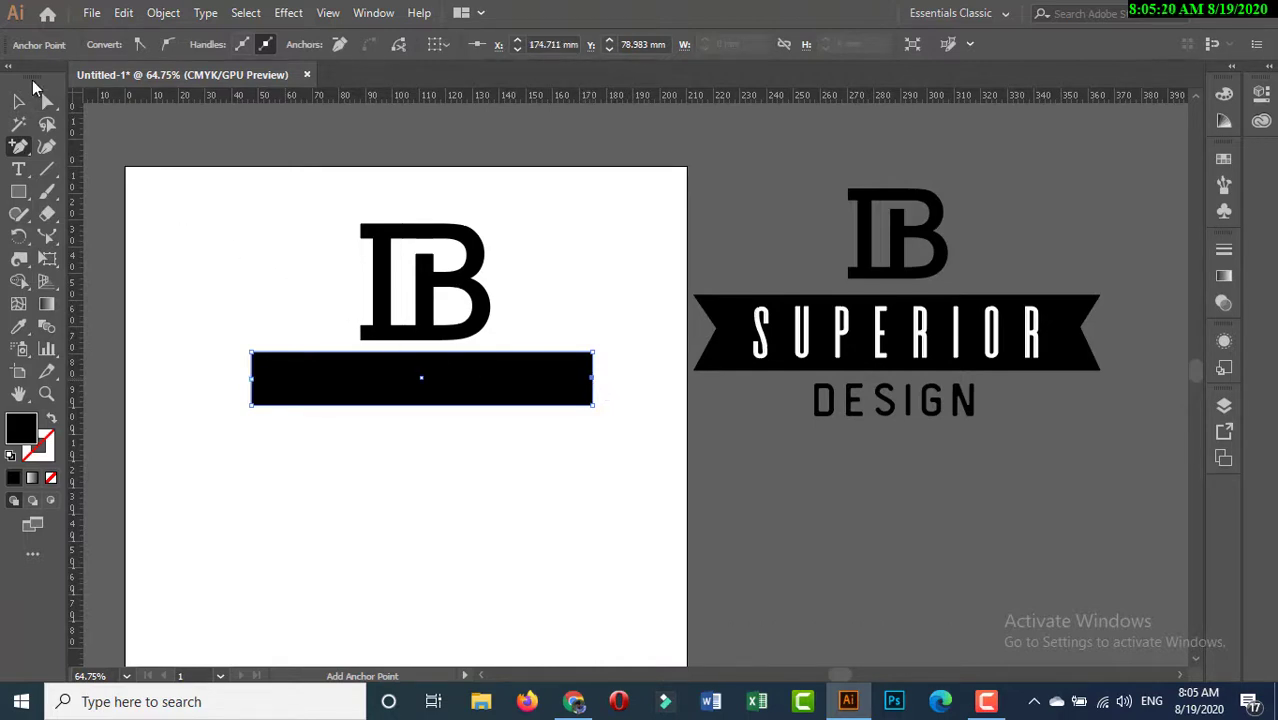
# Pull the middle anchor points of both banner ends inward to form matching V-shaped ribbon notches.
pyautogui.press('a')
pyautogui.click(640, 395)
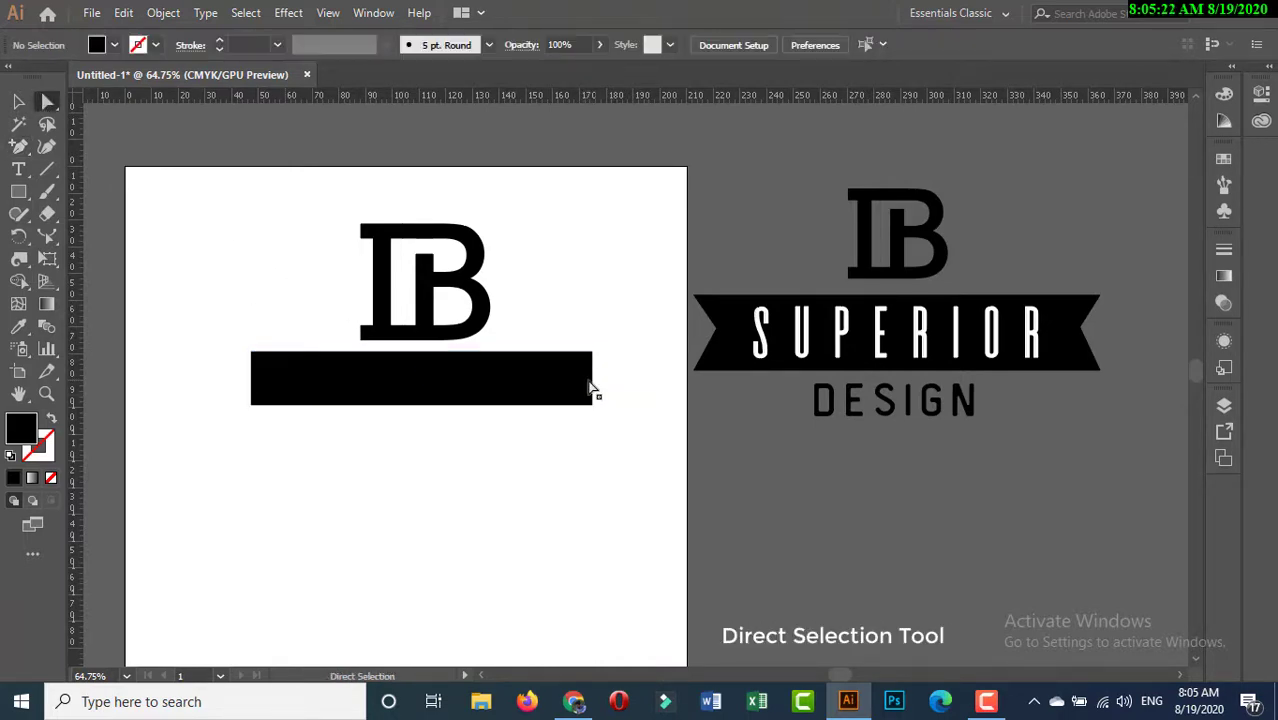
pyautogui.moveTo(592, 384); pyautogui.dragTo(576, 383)
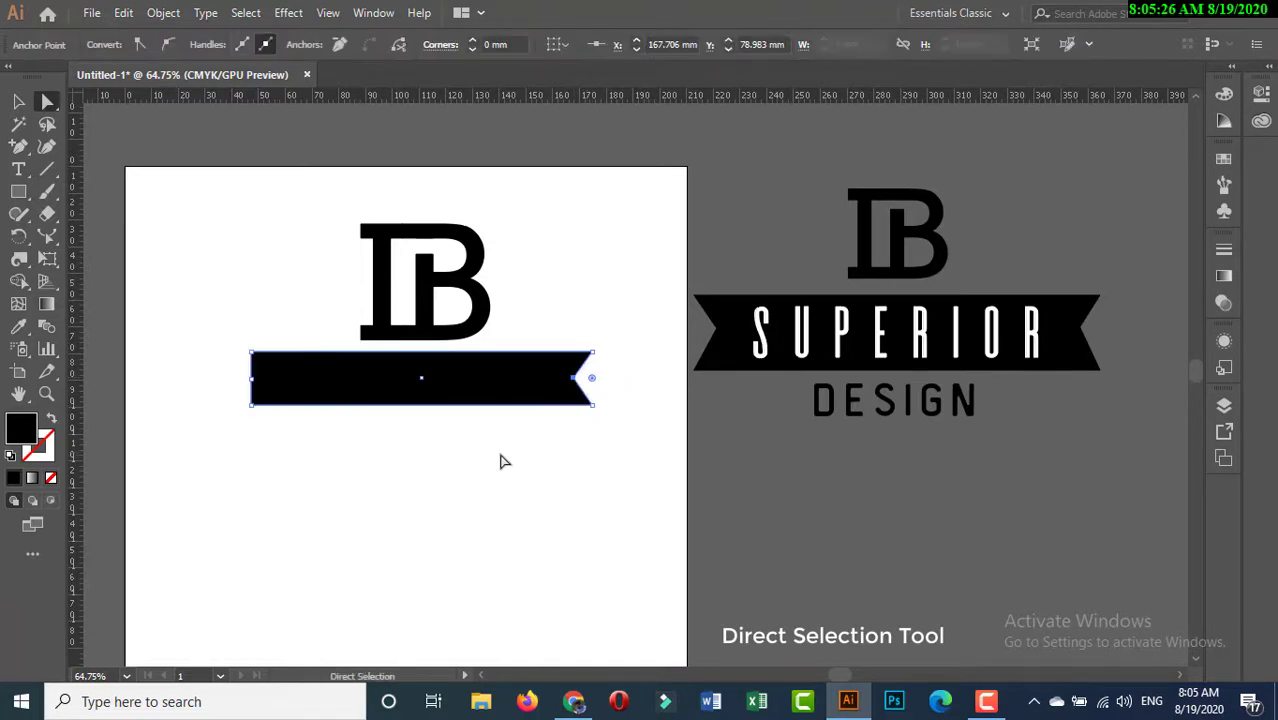
pyautogui.click(488, 459)
pyautogui.moveTo(253, 380); pyautogui.dragTo(268, 380)
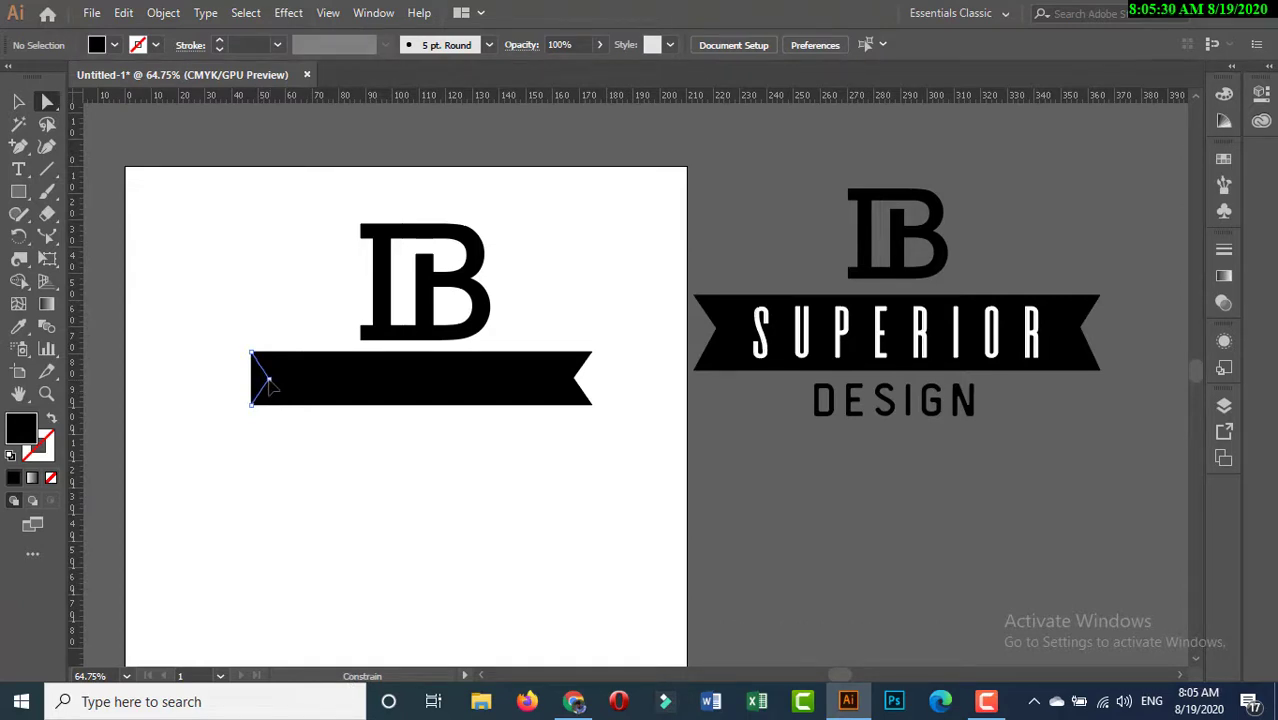
pyautogui.click(271, 400)
pyautogui.click(305, 469)
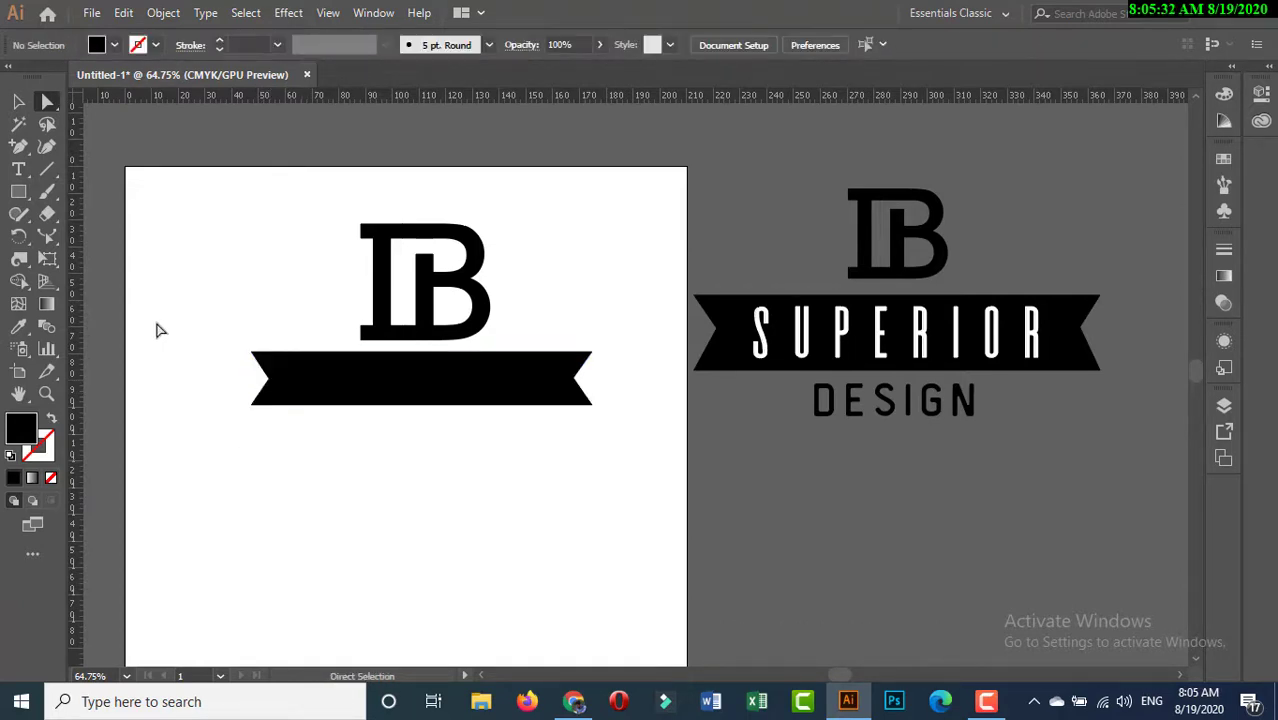
# Add the text SUPERIOR below the banner with the Type tool.
pyautogui.click(18, 170)
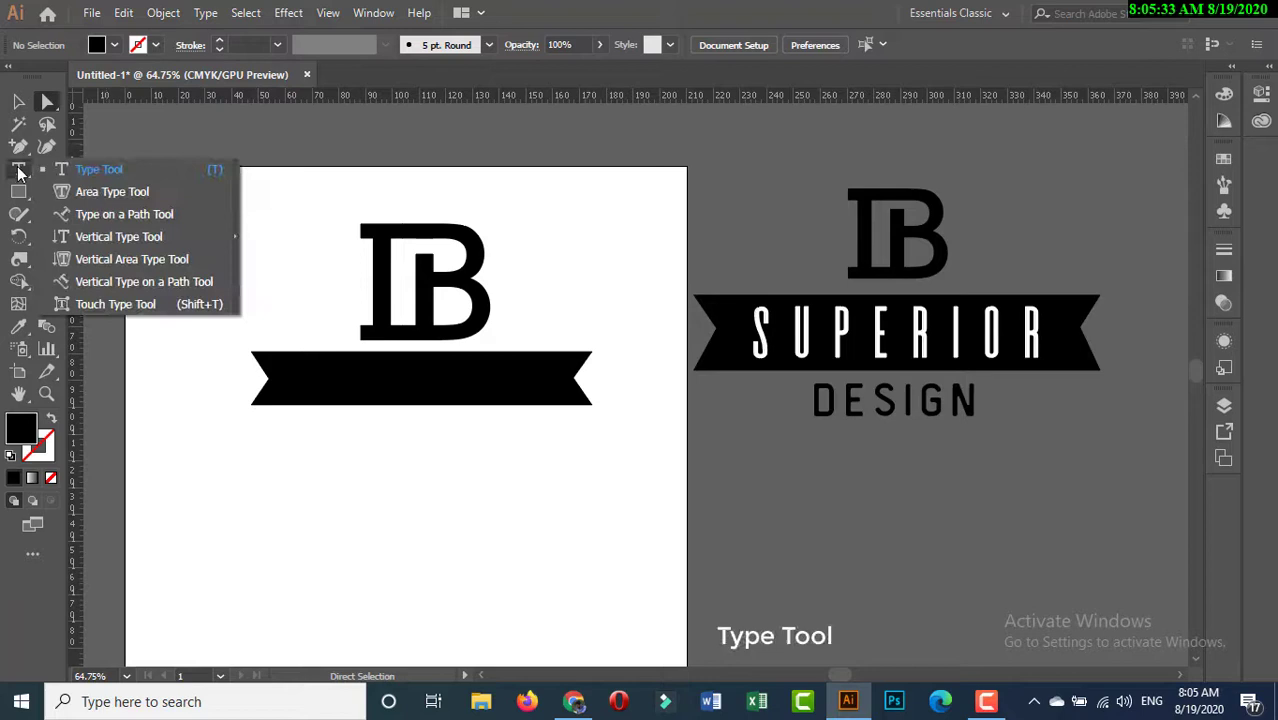
pyautogui.click(94, 168)
pyautogui.click(362, 474)
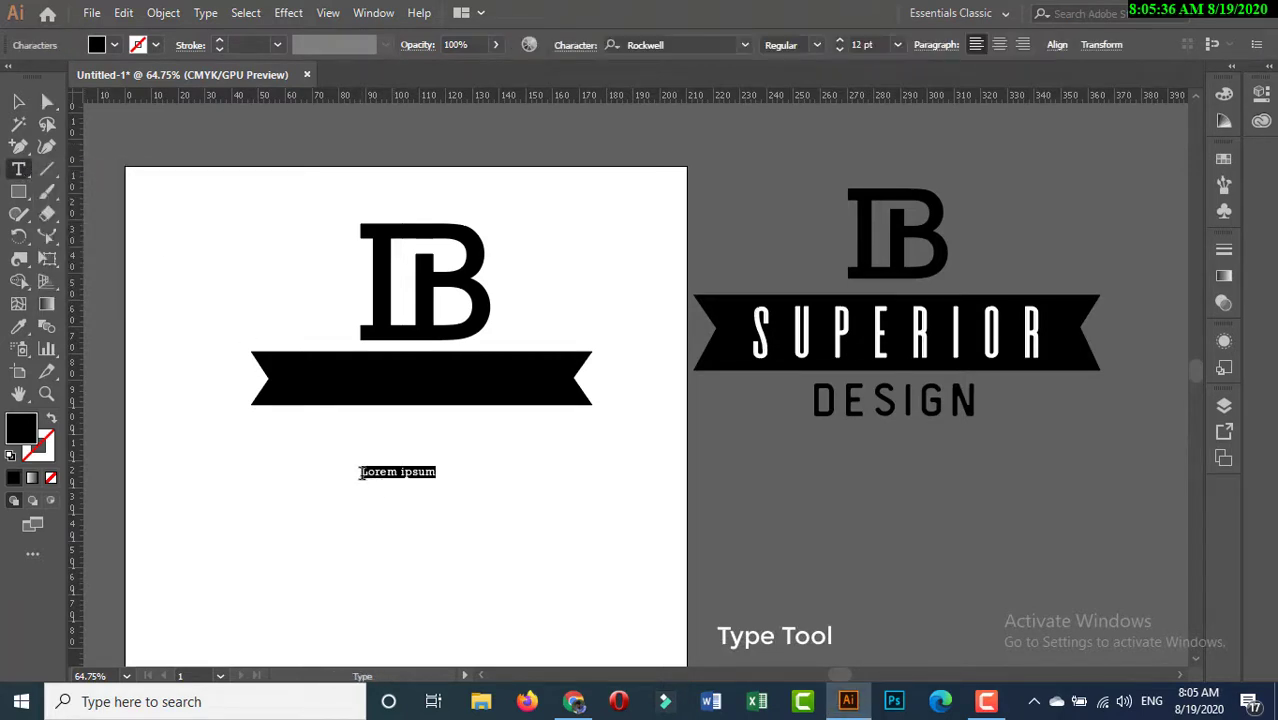
pyautogui.press('BackSpace')
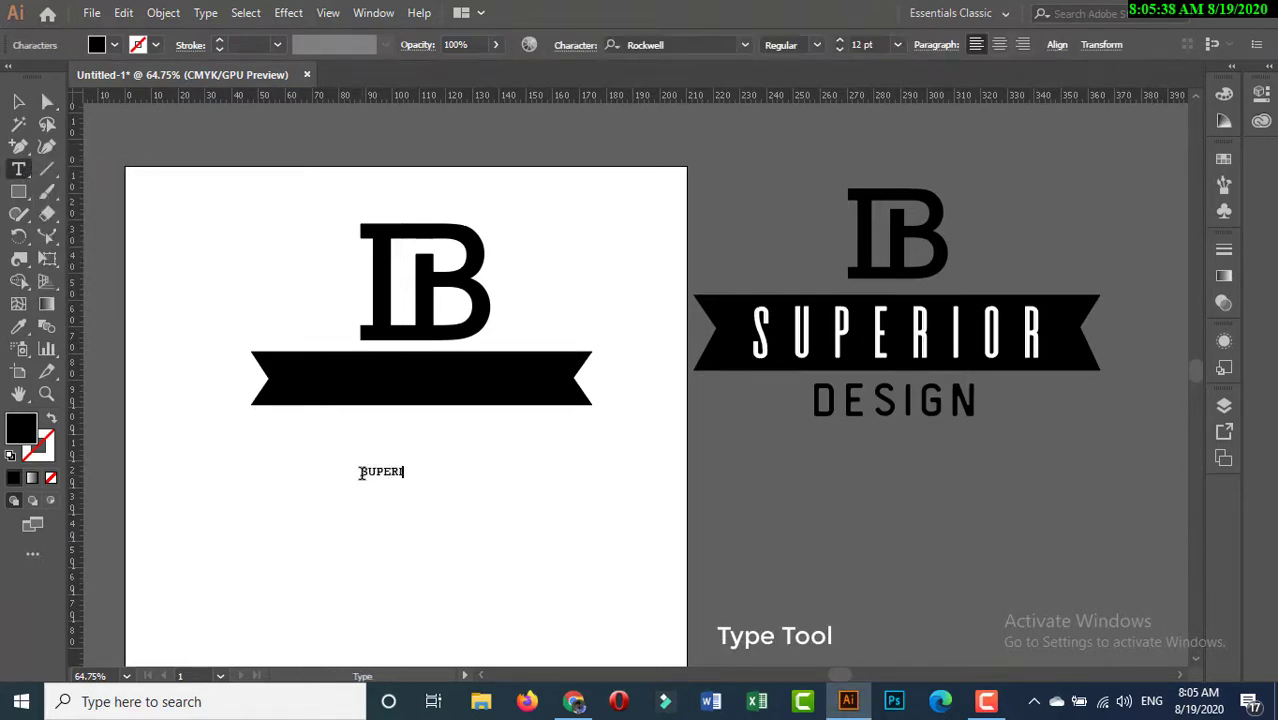
pyautogui.click(18, 101)
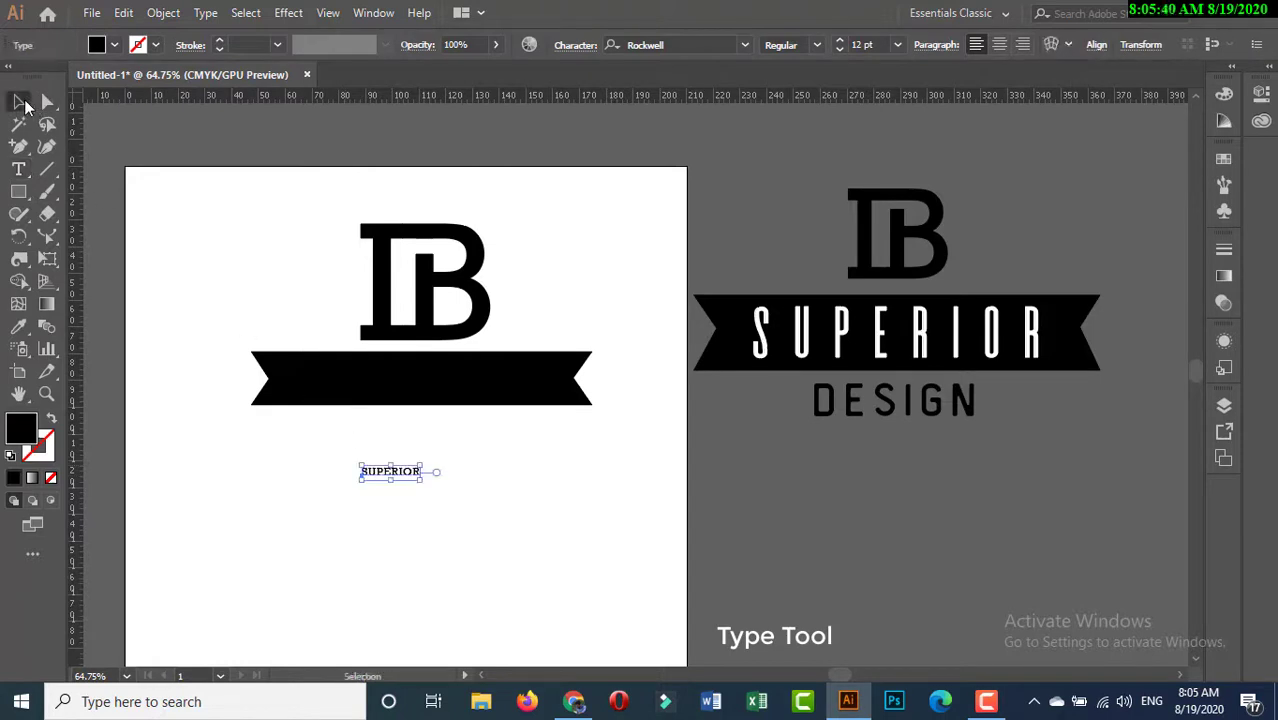
# Enlarge the SUPERIOR text to about 53 pt and change its fill to white.
pyautogui.moveTo(422, 480); pyautogui.dragTo(522, 529)
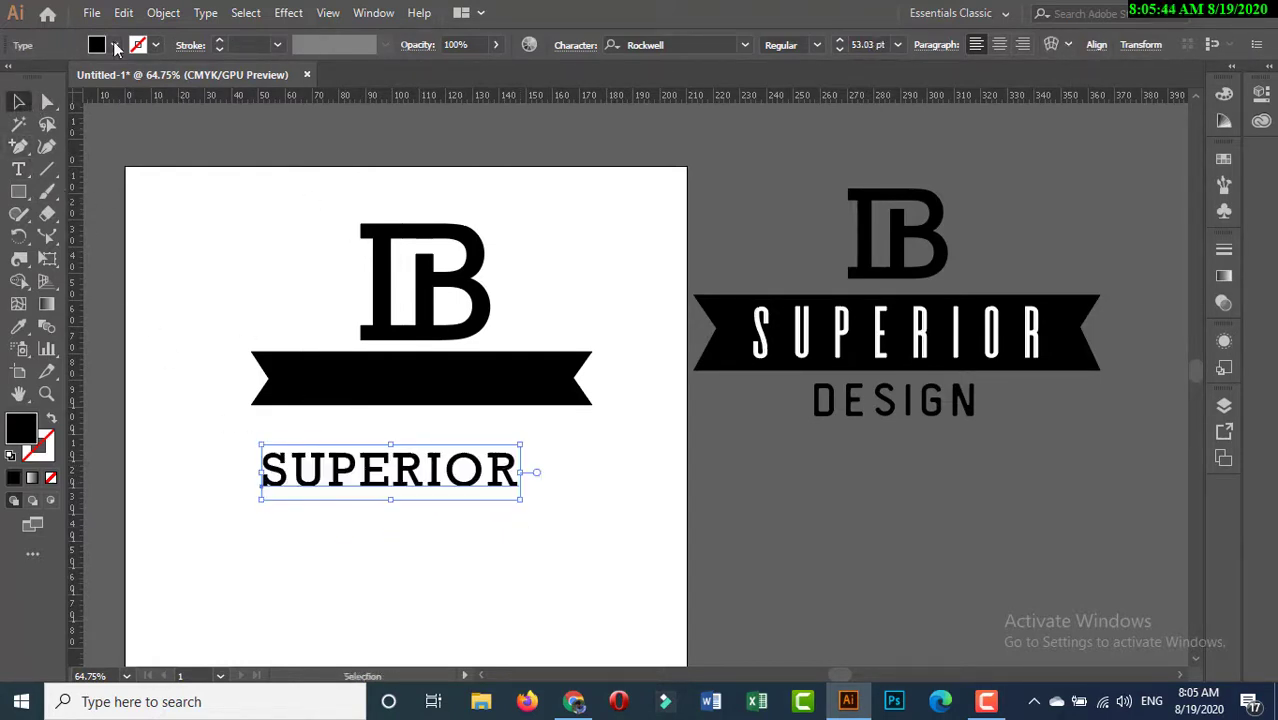
pyautogui.click(114, 45)
pyautogui.click(40, 80)
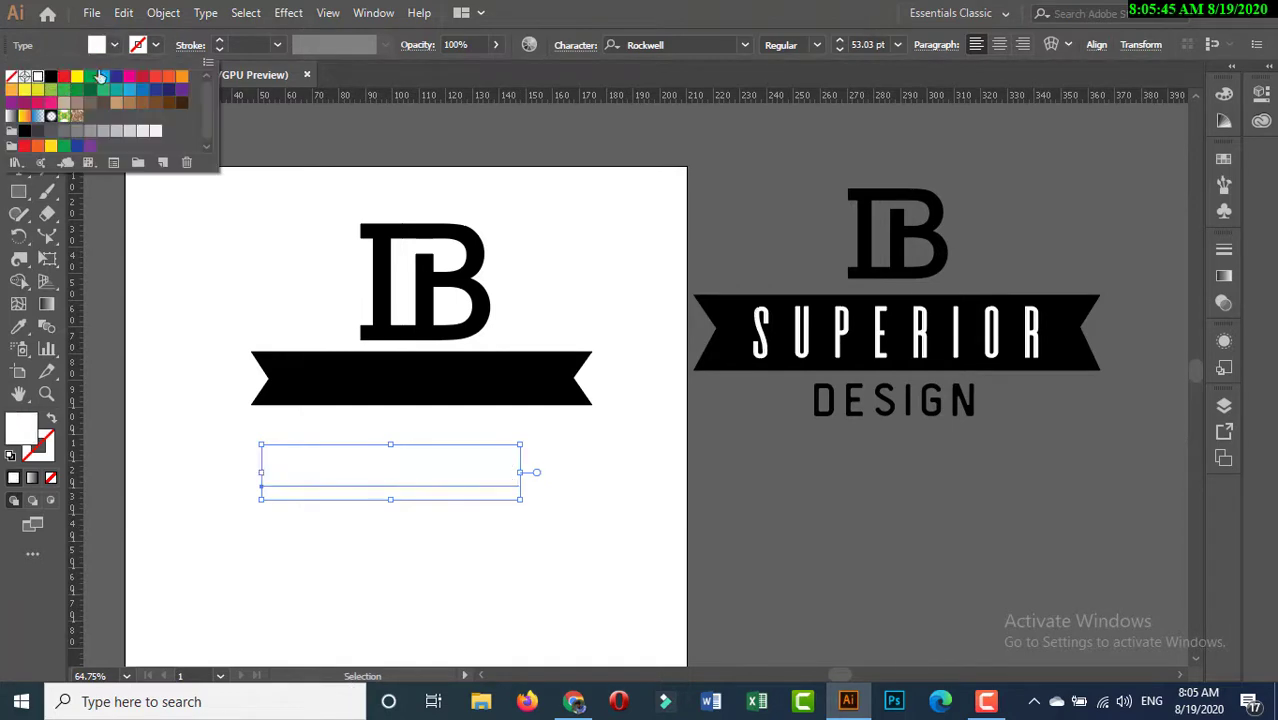
# Give the SUPERIOR text a white 1 pt stroke.
pyautogui.click(155, 45)
pyautogui.click(38, 77)
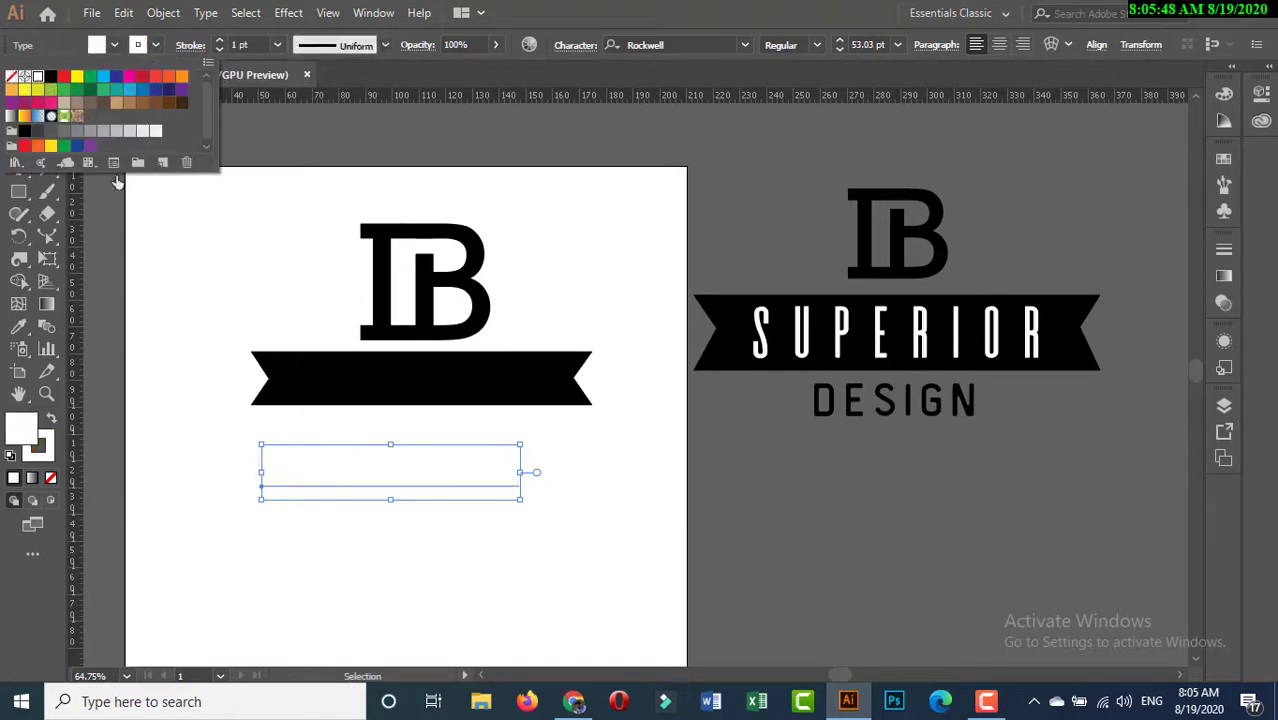
pyautogui.press('Escape')
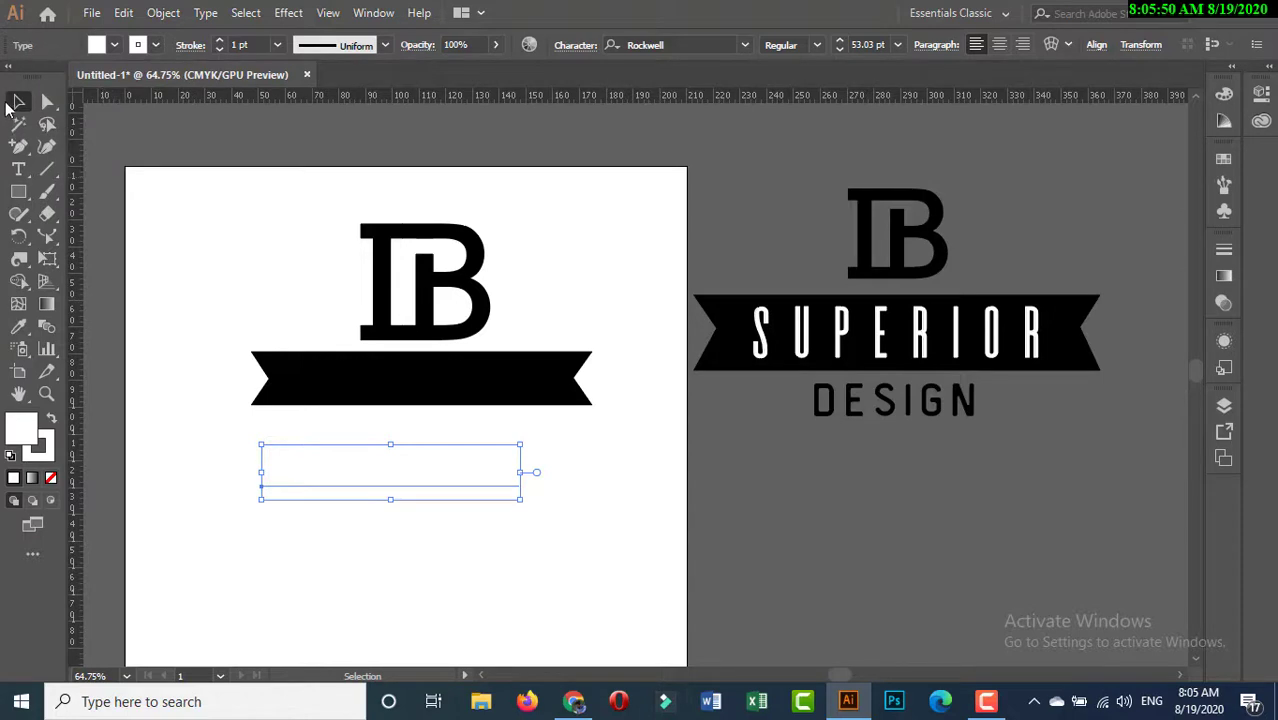
# Move the SUPERIOR text onto the black banner and align the text and banner to their horizontal centers.
pyautogui.moveTo(392, 458); pyautogui.dragTo(434, 390)
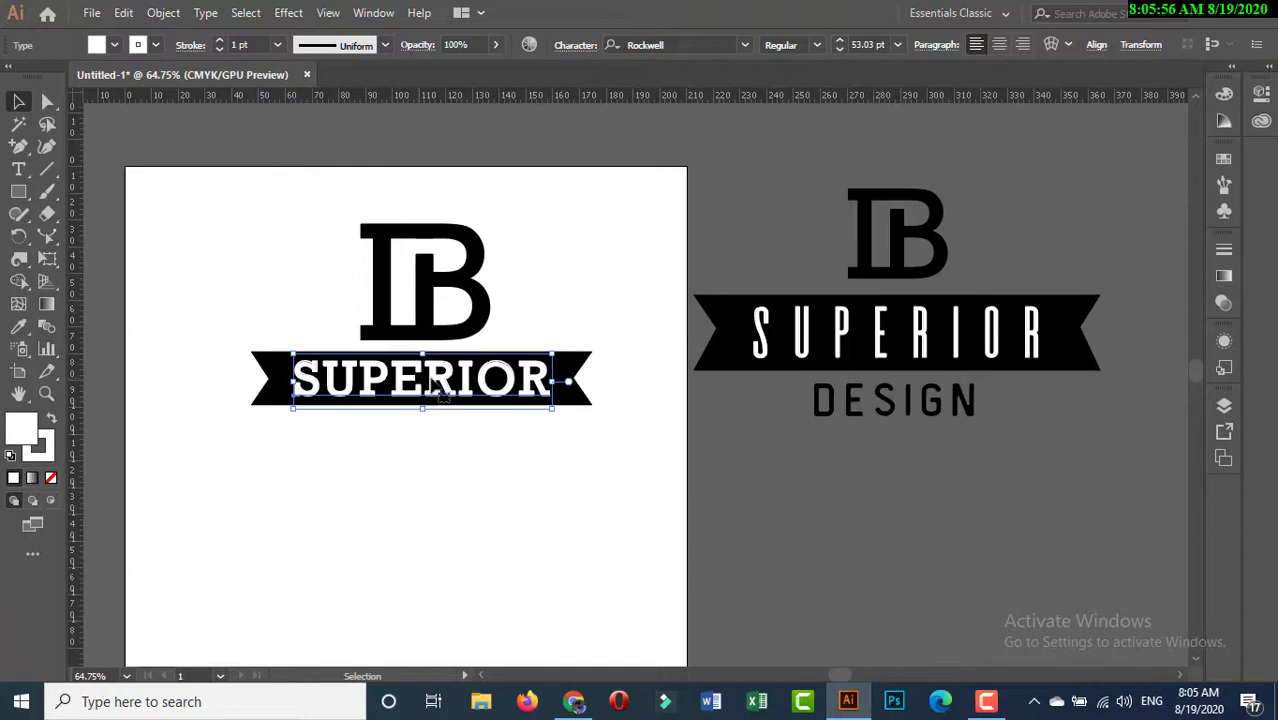
pyautogui.moveTo(424, 386); pyautogui.dragTo(425, 386)
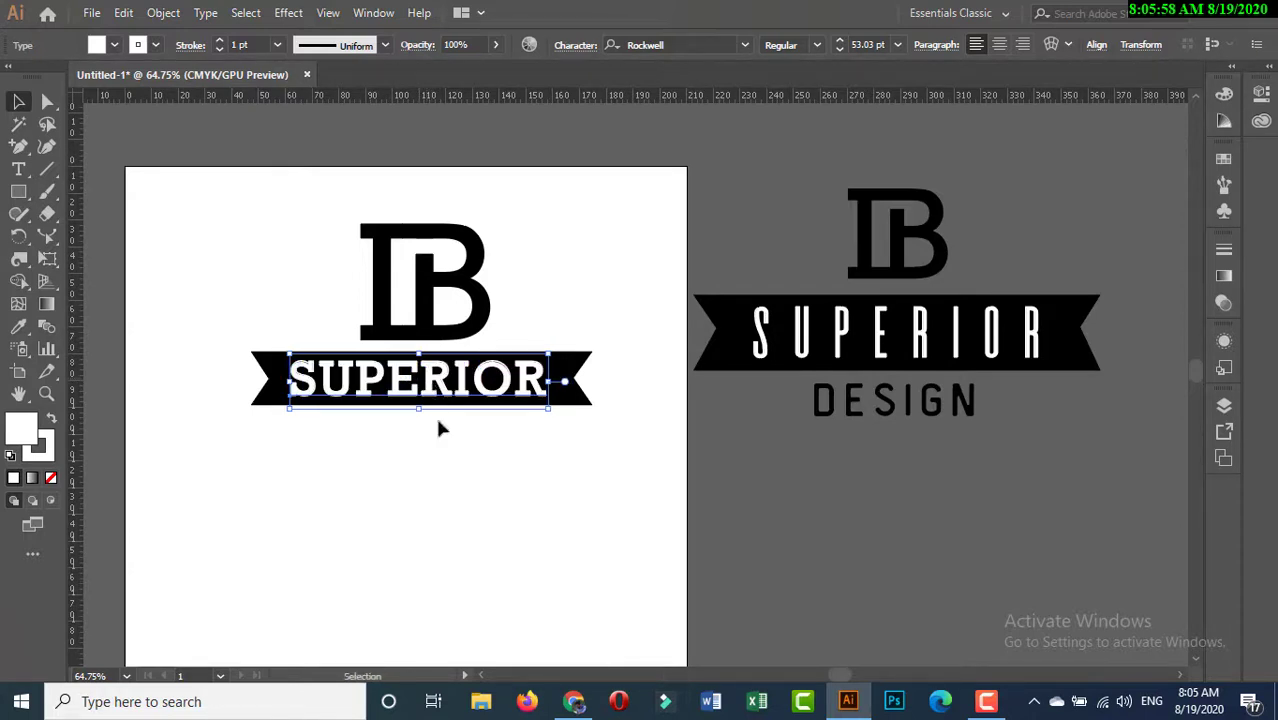
pyautogui.click(453, 489)
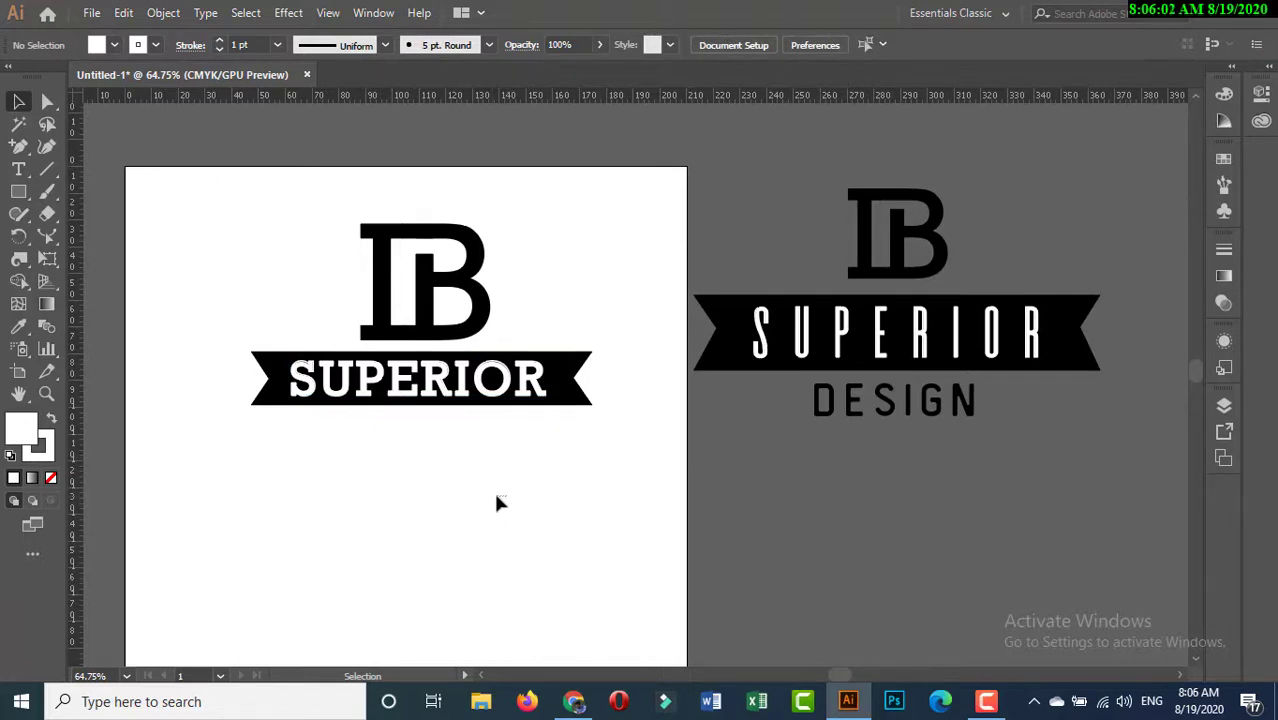
pyautogui.moveTo(491, 496); pyautogui.dragTo(395, 402)
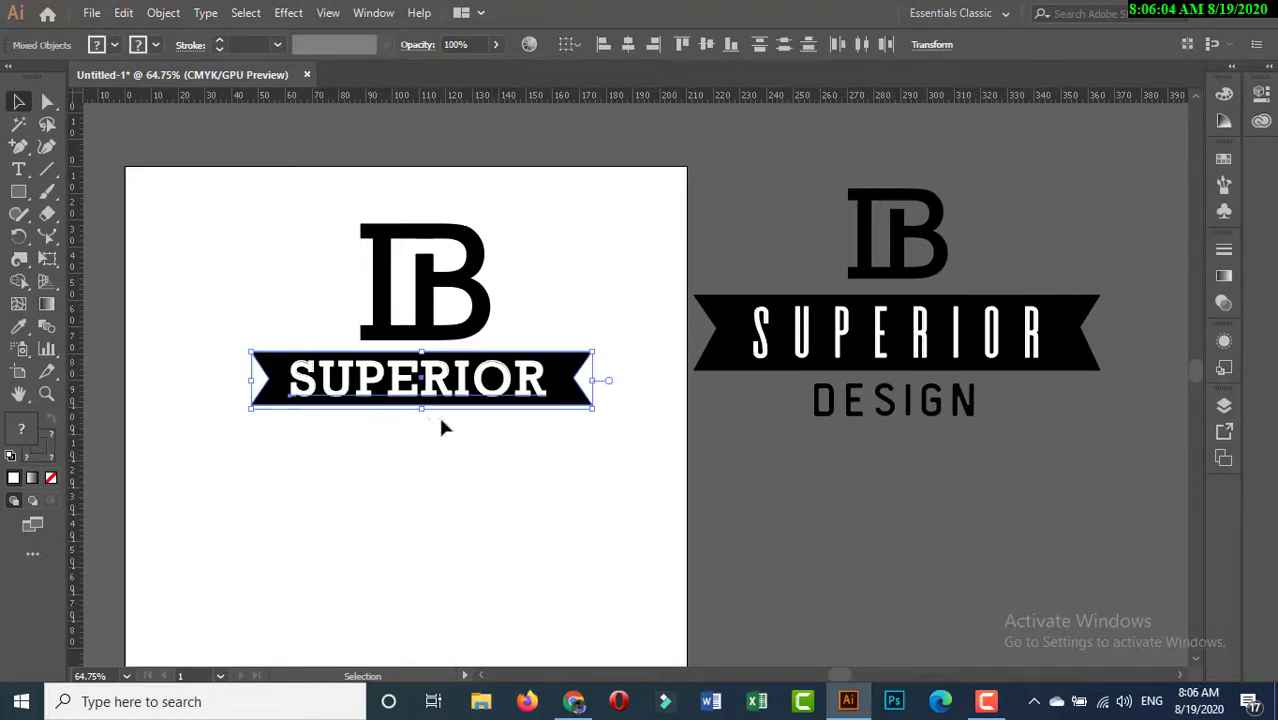
pyautogui.click(621, 46)
pyautogui.click(649, 310)
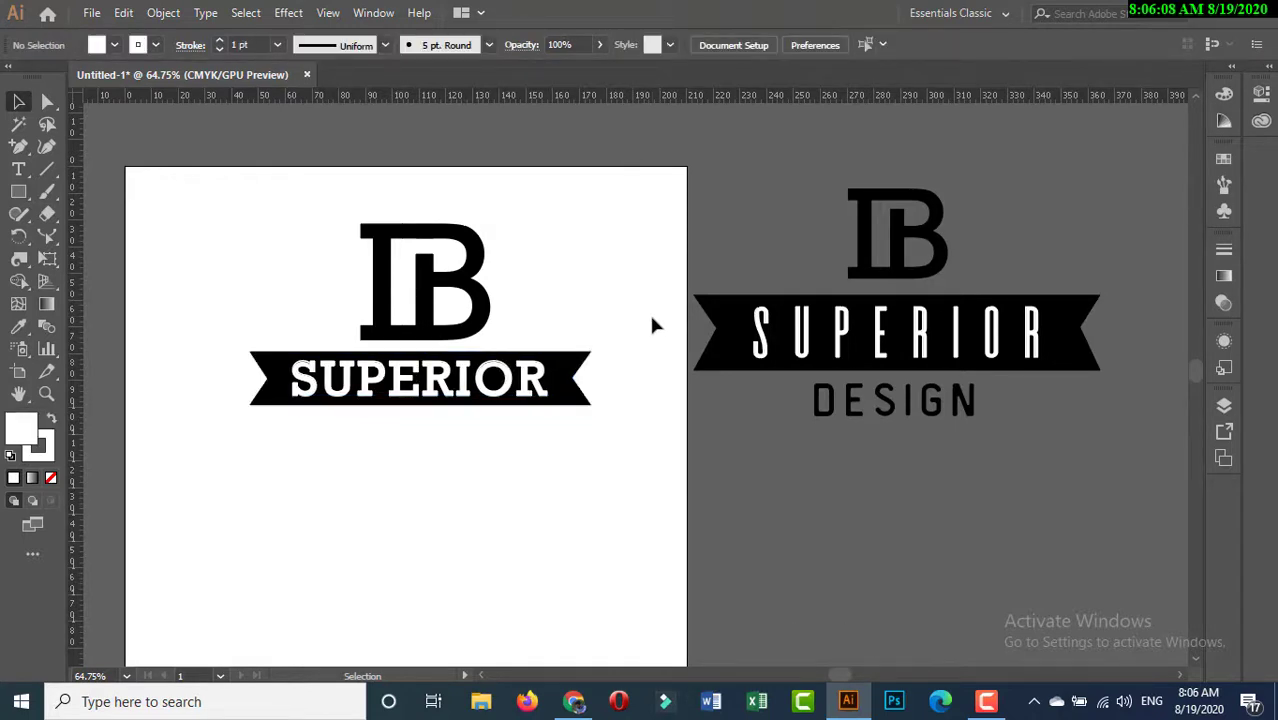
# Change the SUPERIOR text's font to De Valencia and nudge the text slightly down within the banner.
pyautogui.click(540, 378)
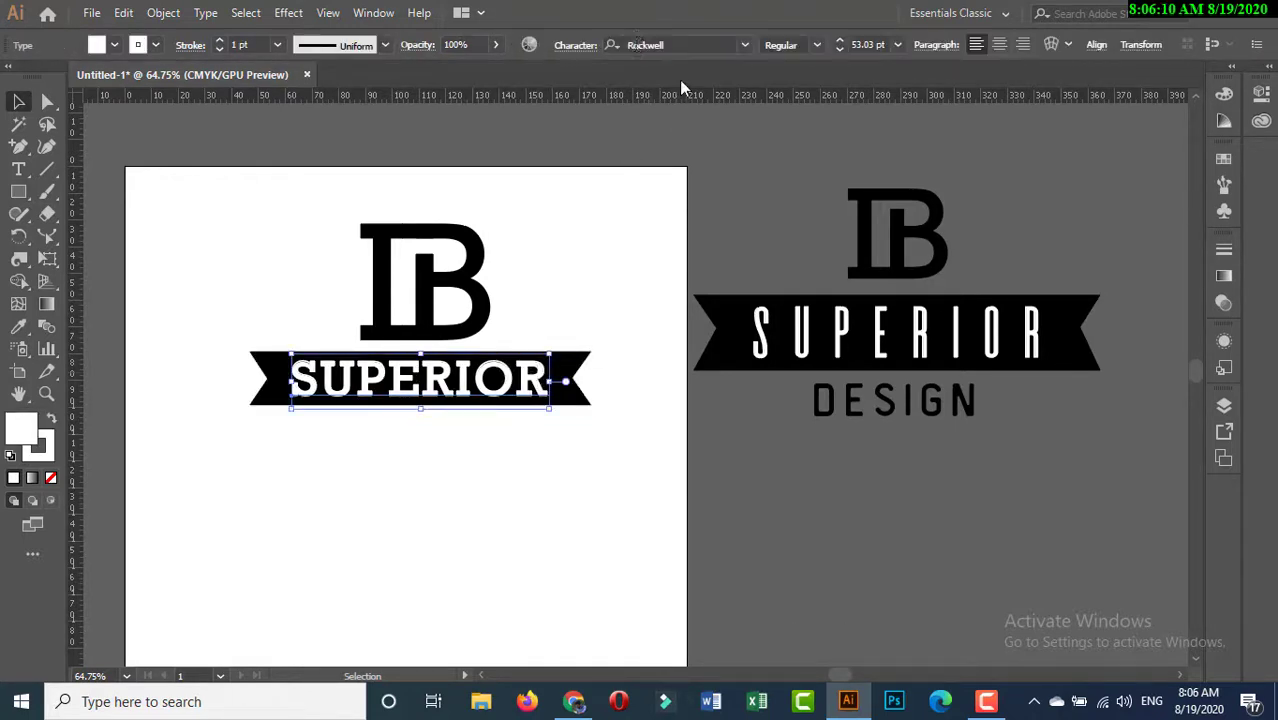
pyautogui.click(744, 44)
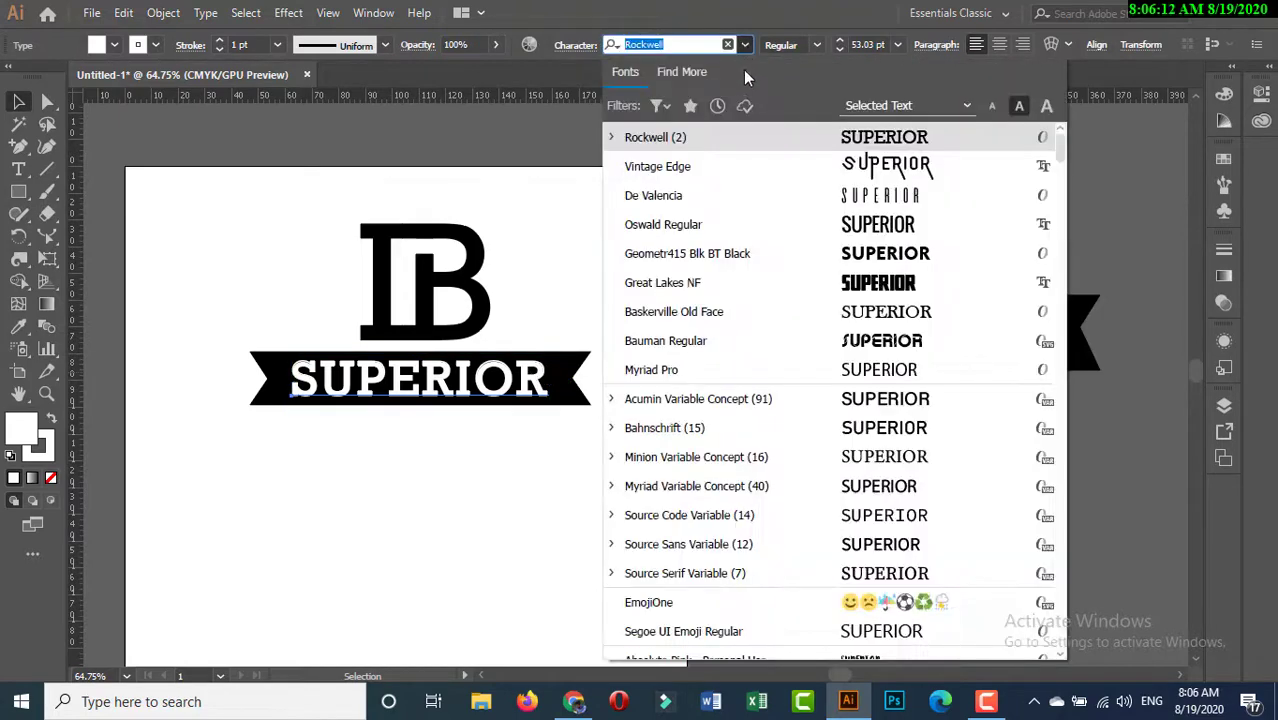
pyautogui.click(738, 198)
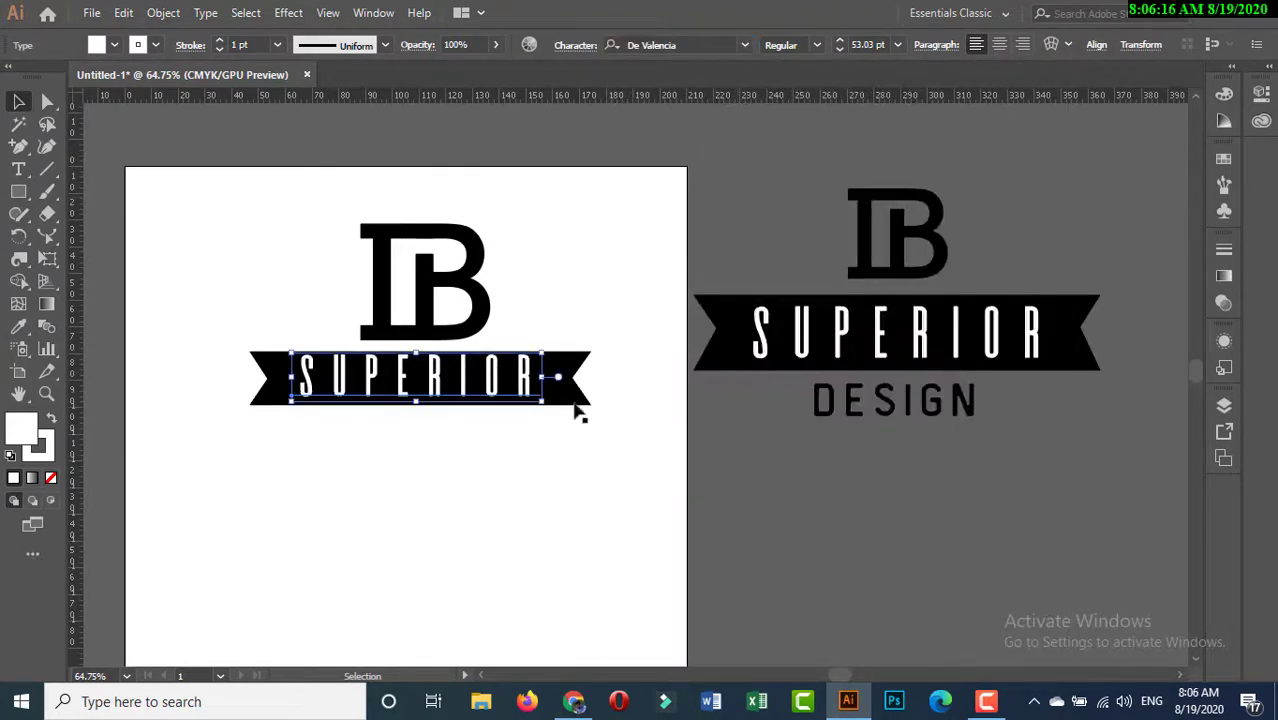
pyautogui.press('Down')
pyautogui.press('Down')
pyautogui.press('Down')
pyautogui.press('Down')
pyautogui.press('Down')
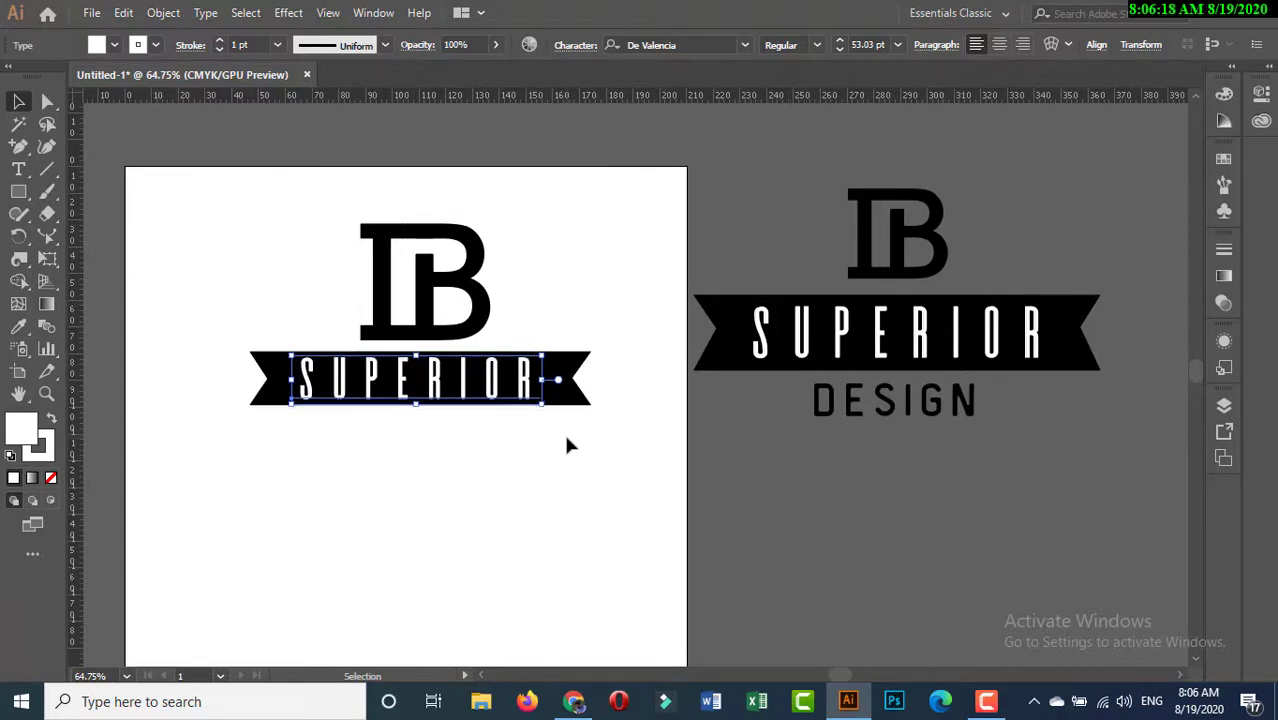
pyautogui.click(562, 447)
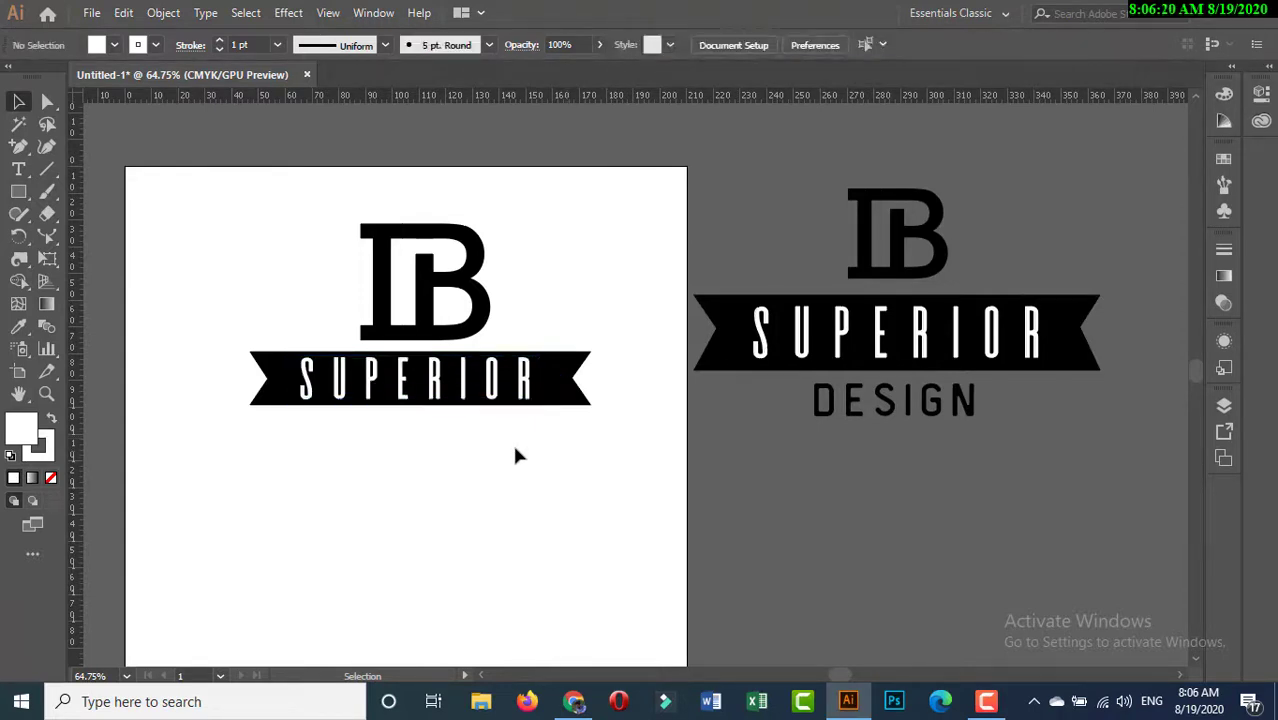
# Stretch the banner slightly taller about its center and shift it slightly down together with the SUPERIOR text.
pyautogui.click(499, 403)
pyautogui.click(499, 436)
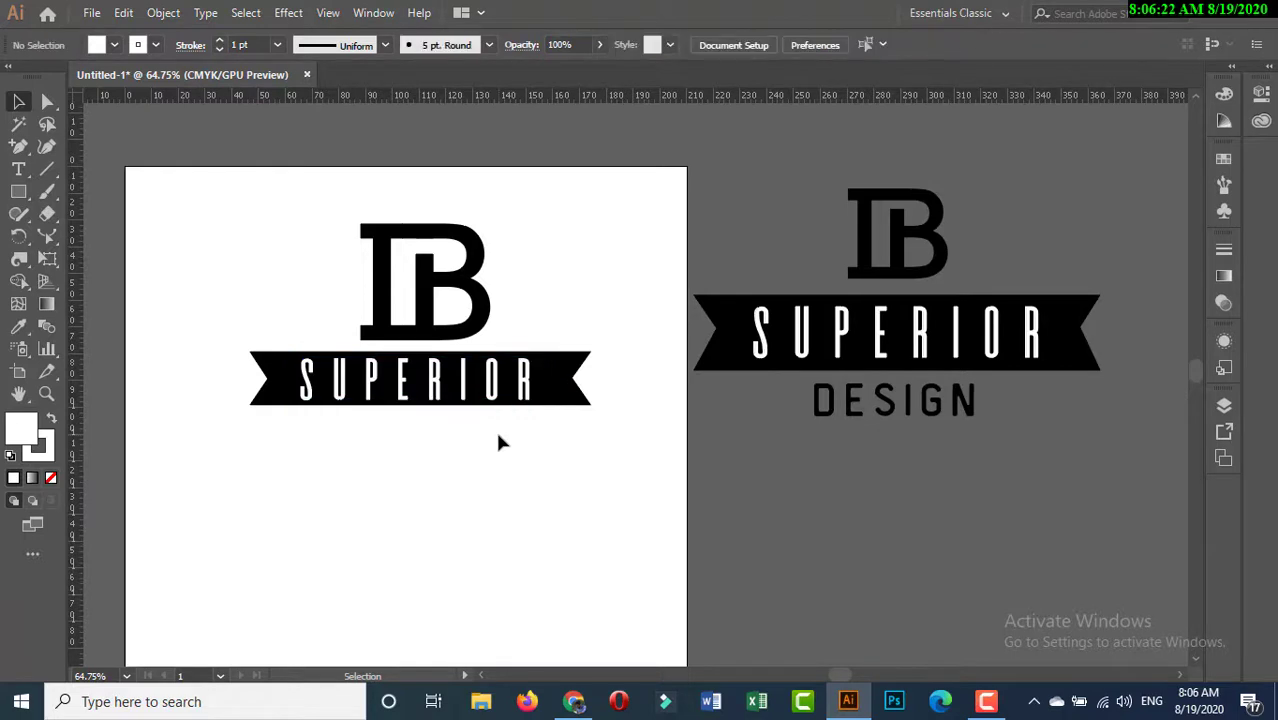
pyautogui.click(440, 395)
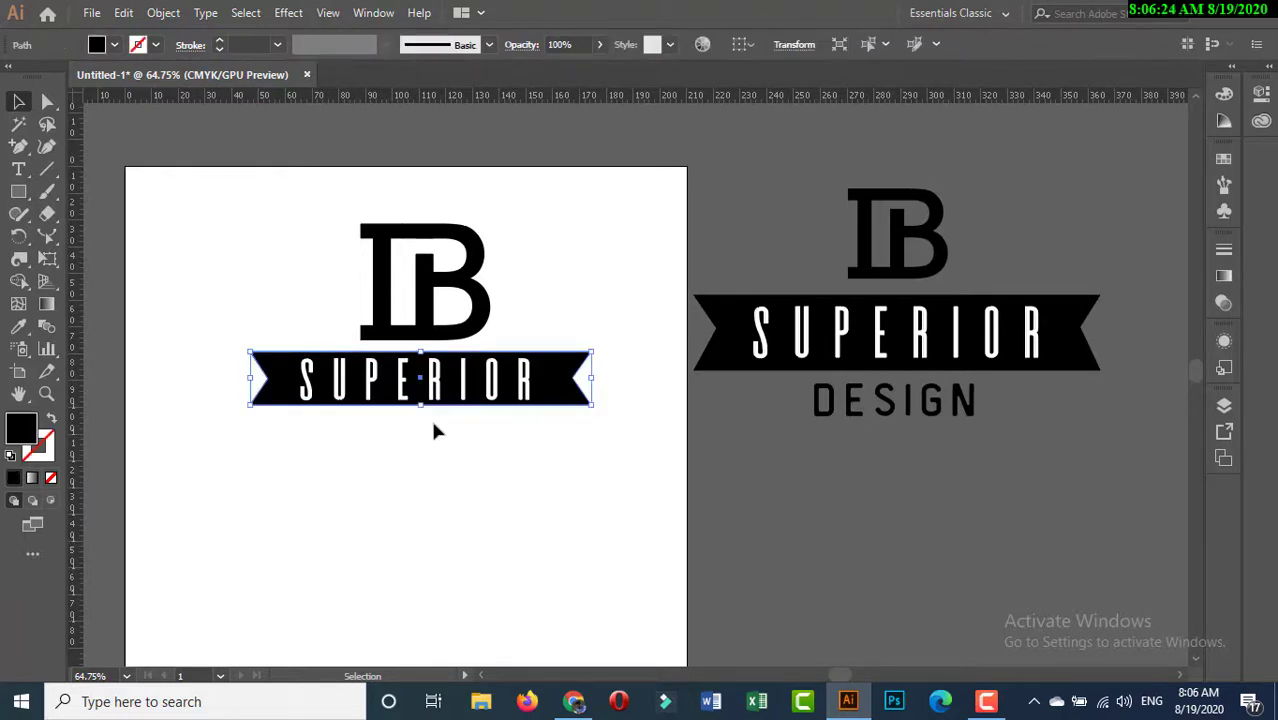
pyautogui.moveTo(423, 408); pyautogui.dragTo(424, 414)
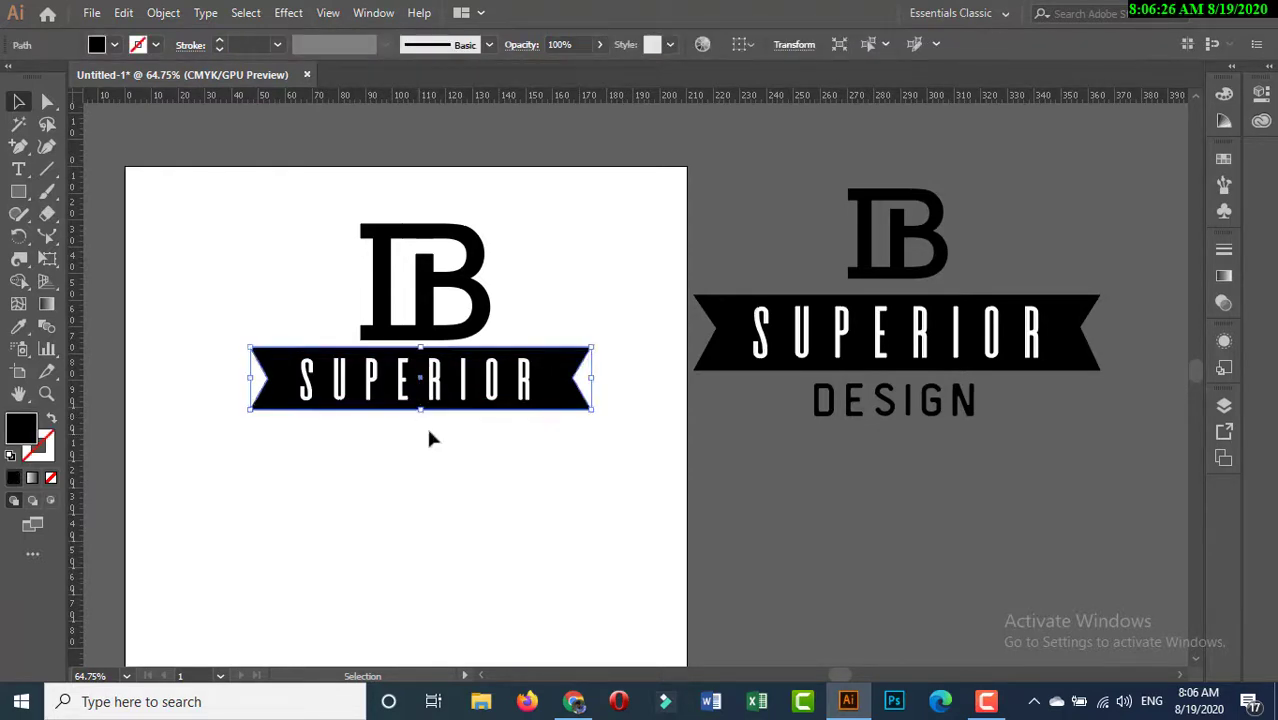
pyautogui.click(430, 440)
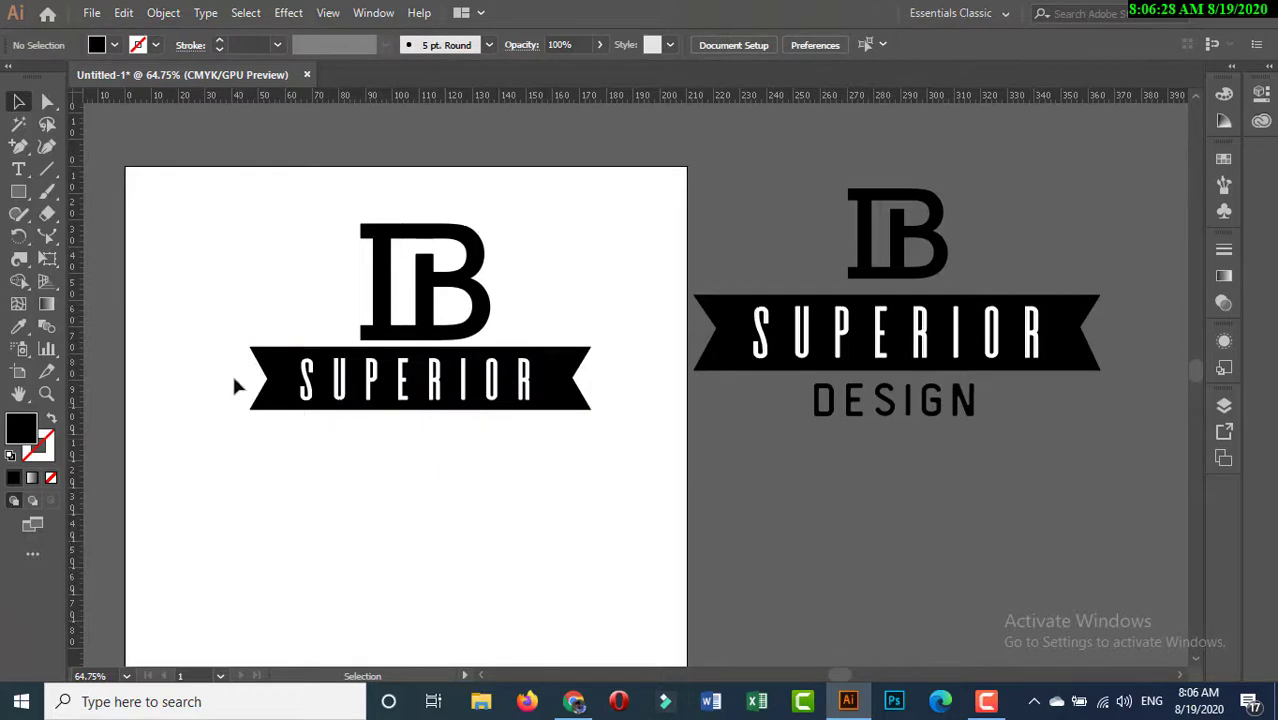
pyautogui.moveTo(410, 388); pyautogui.dragTo(422, 390)
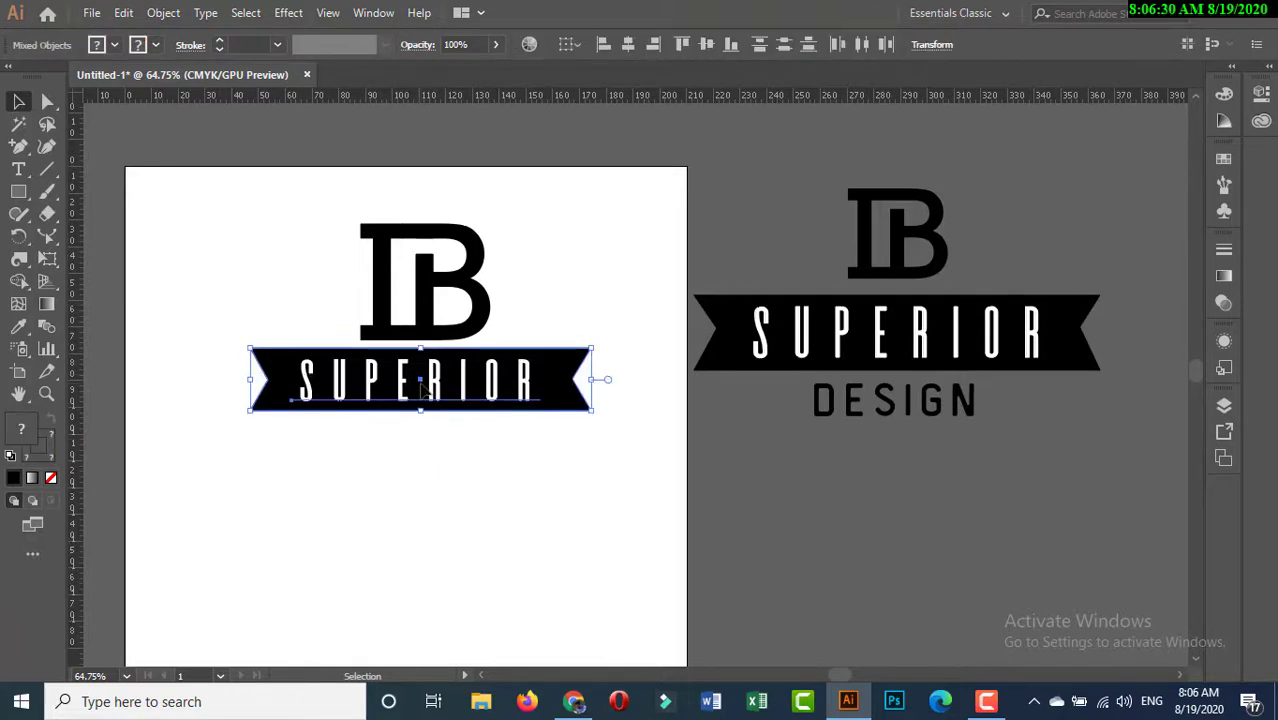
pyautogui.click(428, 420)
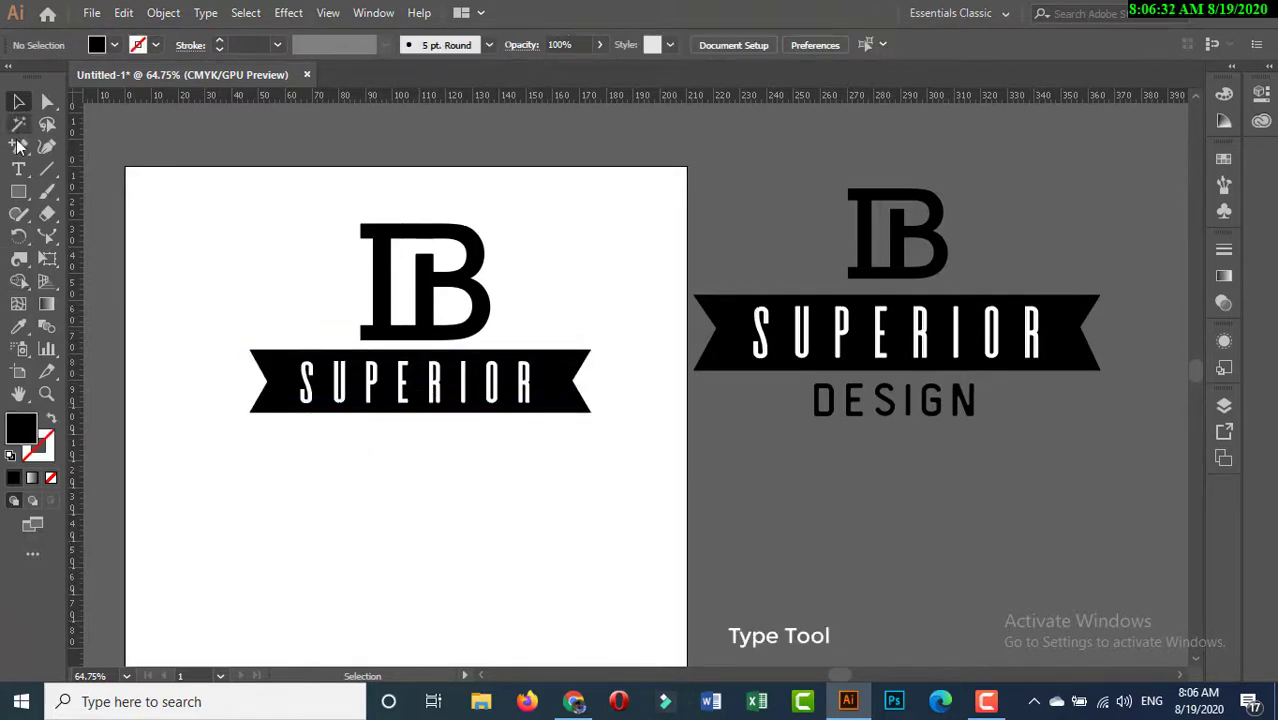
# Add the text DESIGN below the banner with the Type tool.
pyautogui.moveTo(18, 169); pyautogui.dragTo(67, 163)
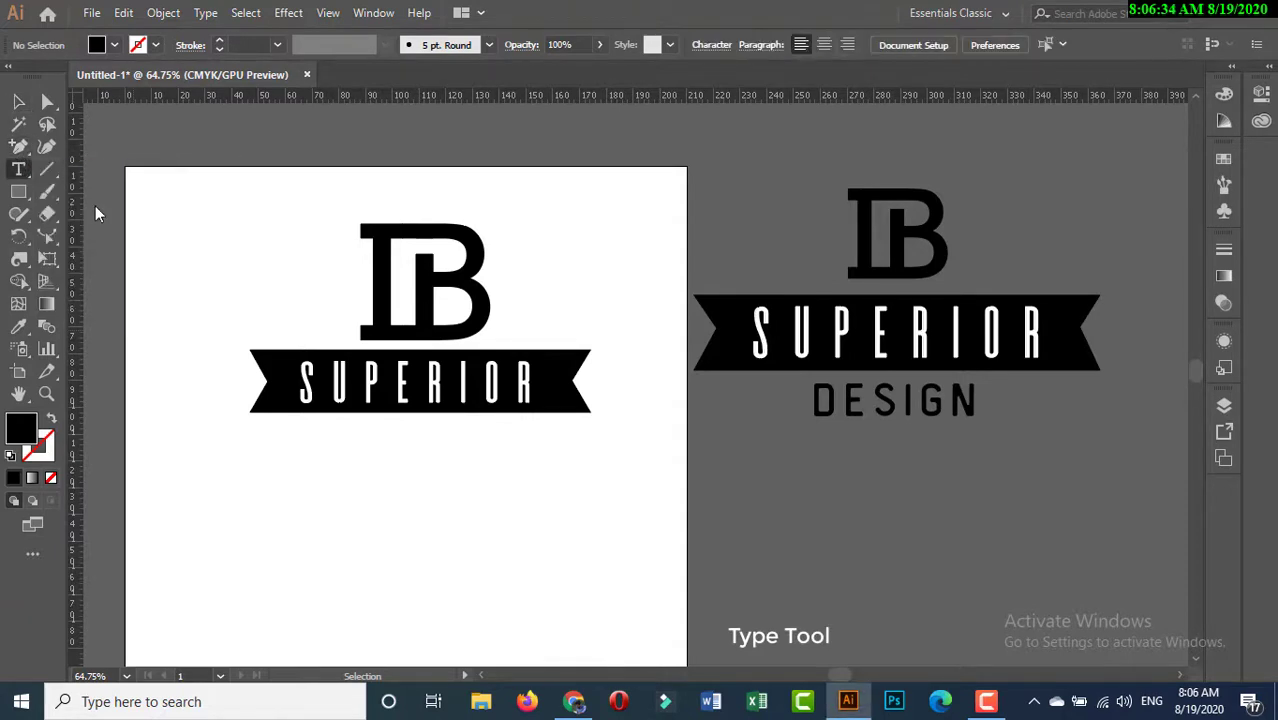
pyautogui.click(349, 468)
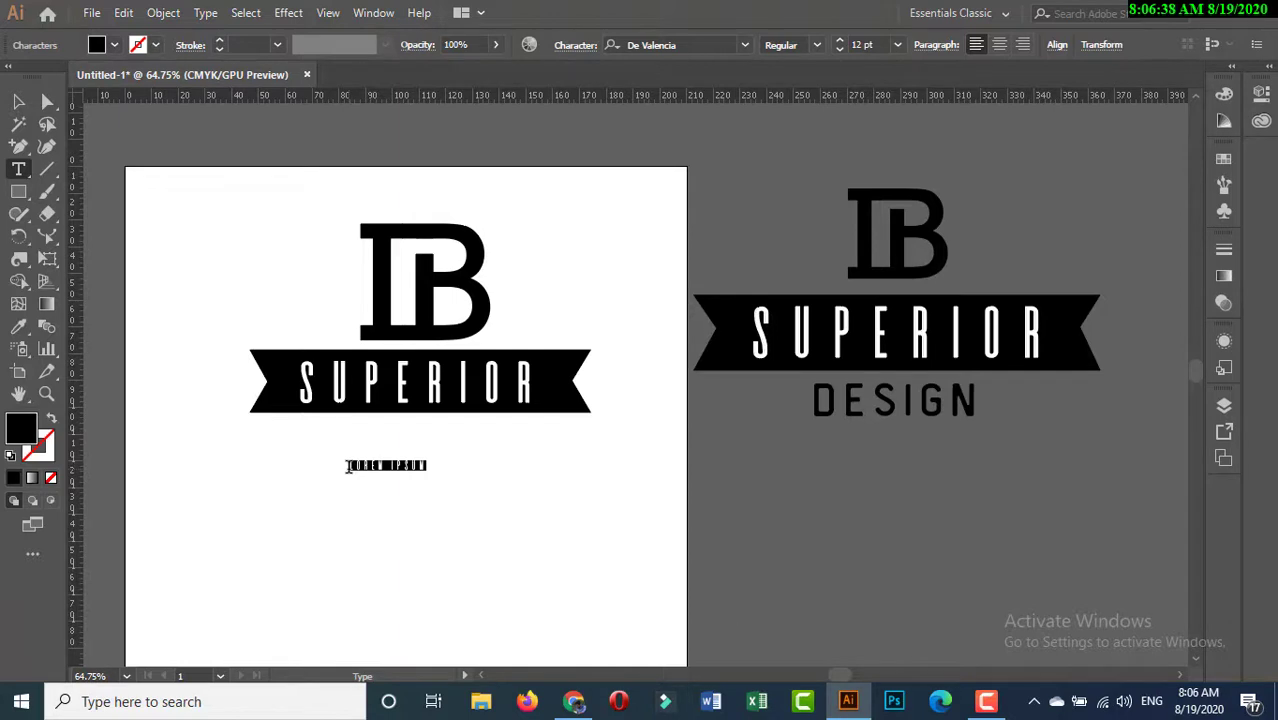
pyautogui.write('DESIGN')
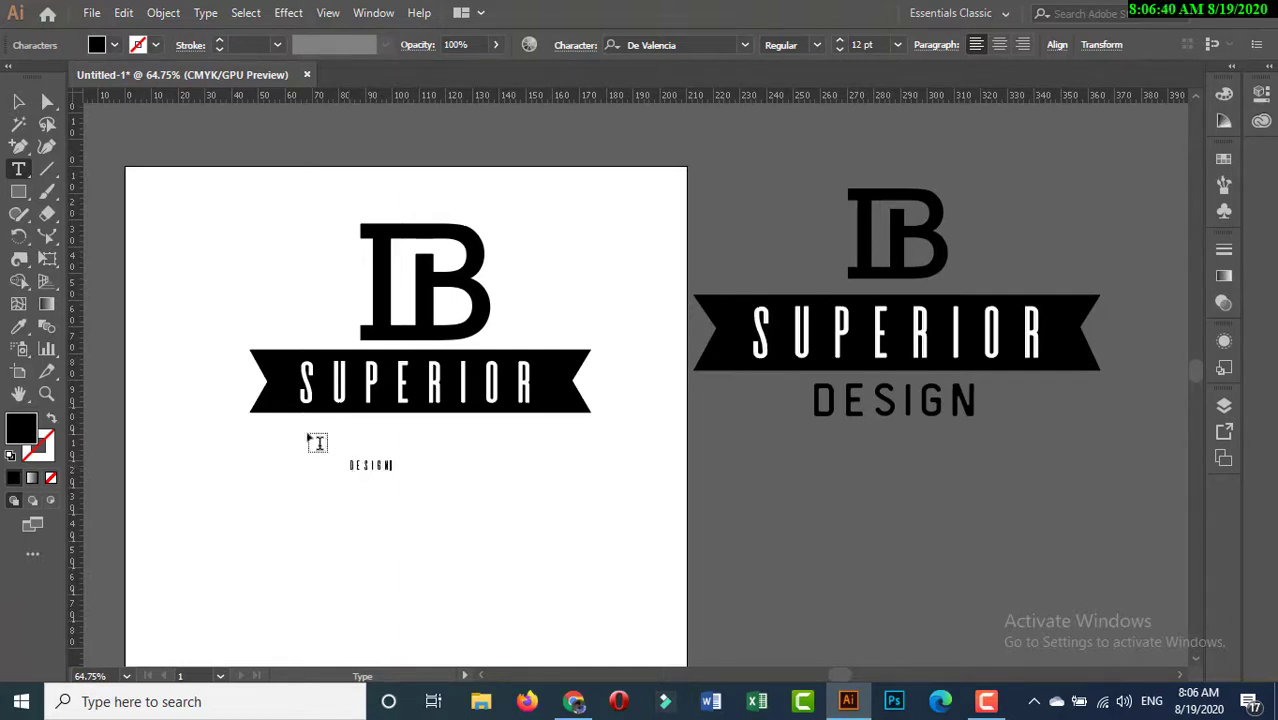
# Enlarge the DESIGN text to about 31 pt just below the banner and align both to their horizontal centers.
pyautogui.click(20, 101)
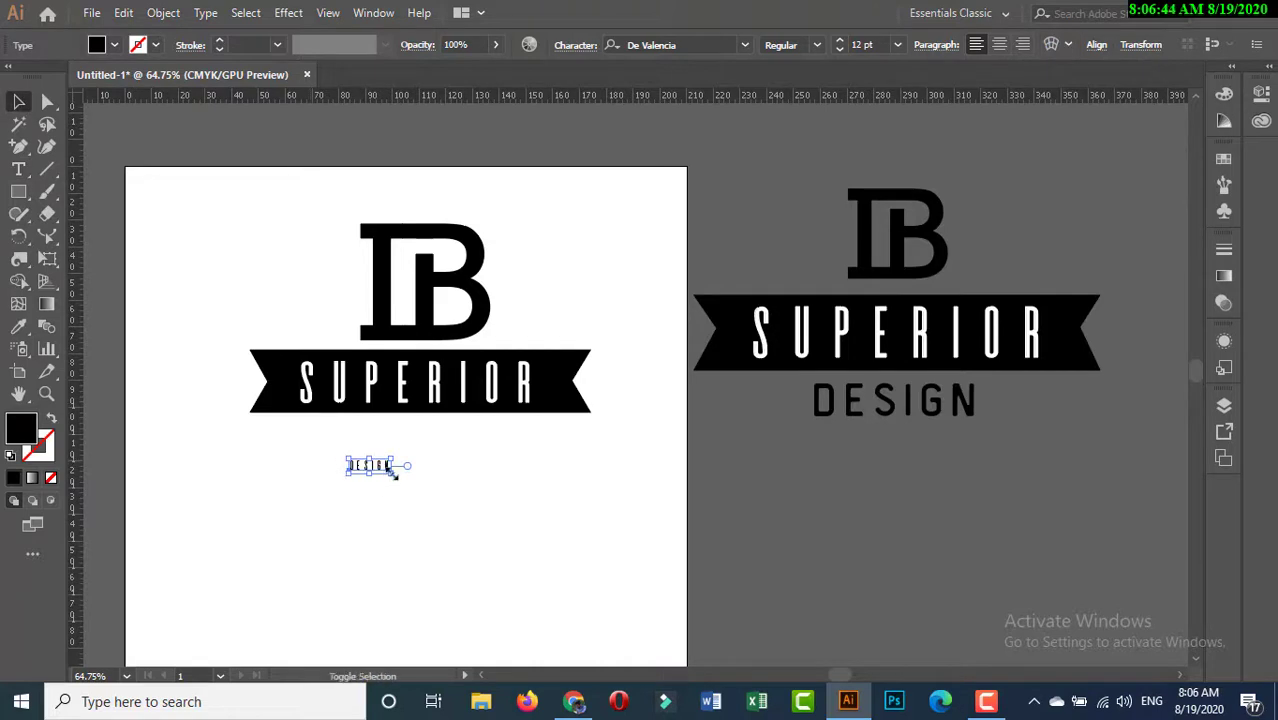
pyautogui.moveTo(395, 472); pyautogui.dragTo(453, 437)
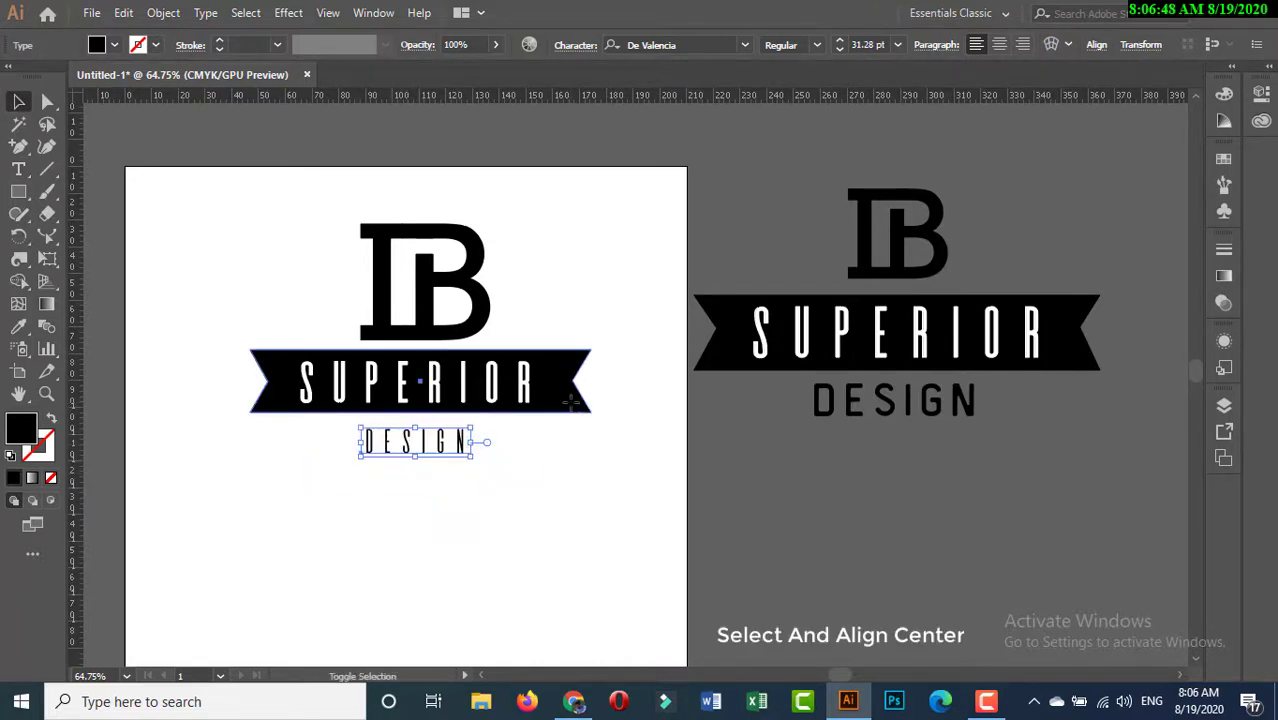
pyautogui.keyDown('shift'); pyautogui.click(568, 405); pyautogui.keyUp('shift')
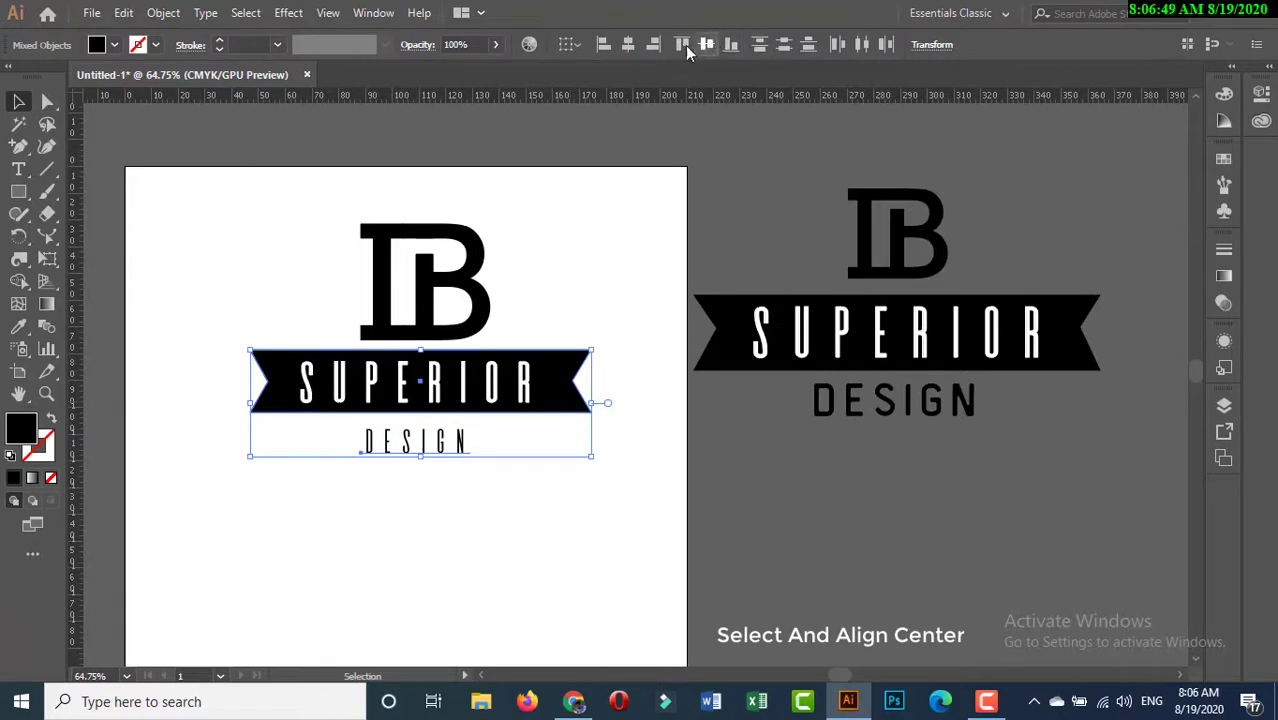
pyautogui.click(628, 44)
pyautogui.click(527, 474)
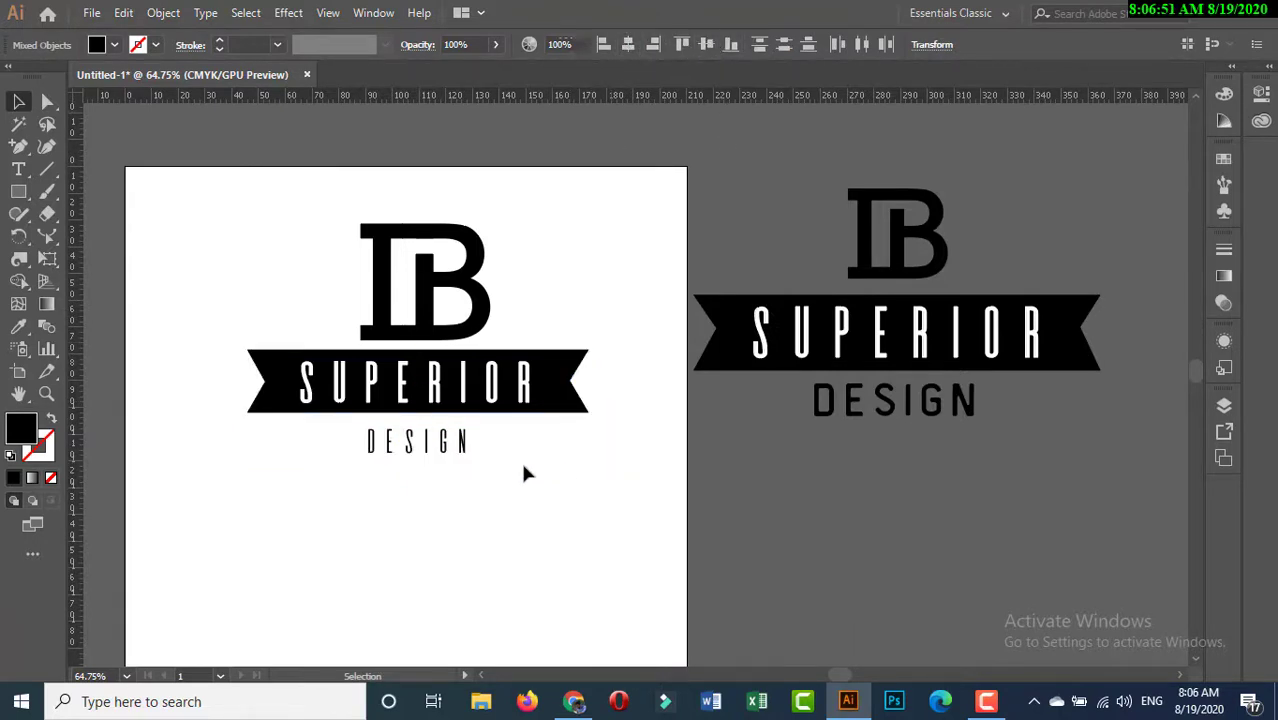
# Change the DESIGN text's font to Oswald Regular and scale the word up slightly beneath the banner.
pyautogui.click(465, 438)
pyautogui.click(746, 44)
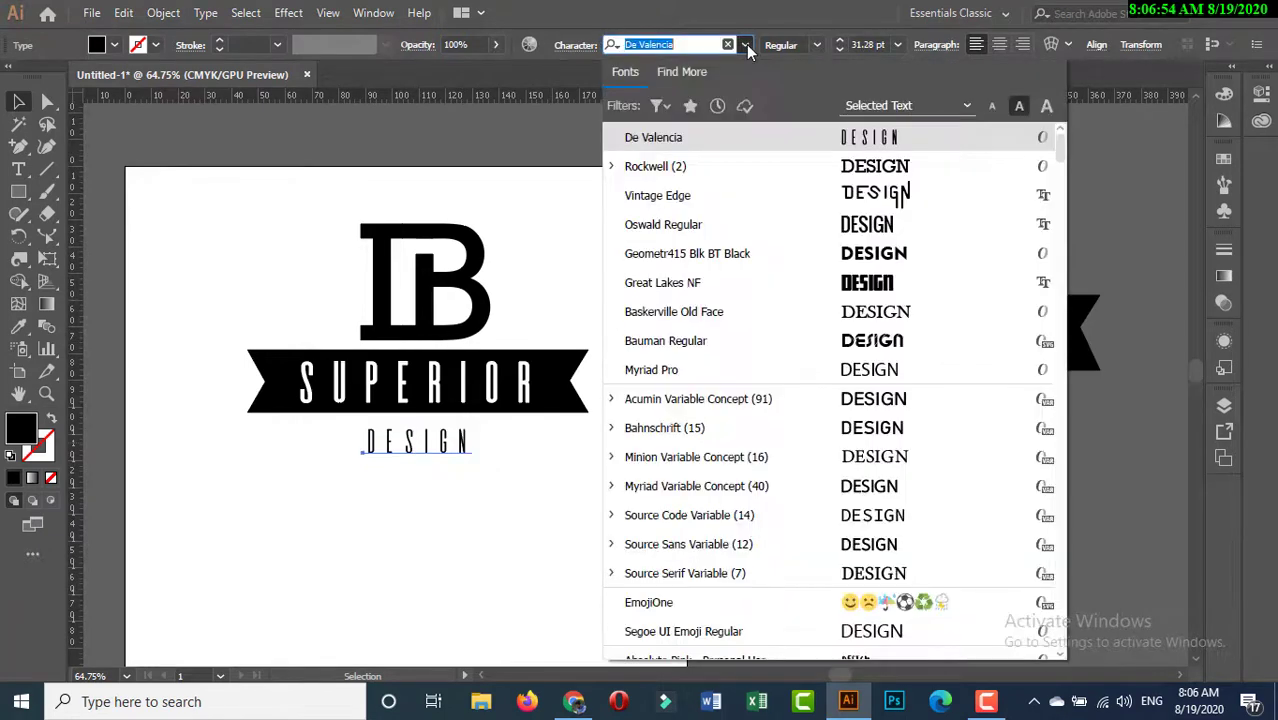
pyautogui.click(773, 226)
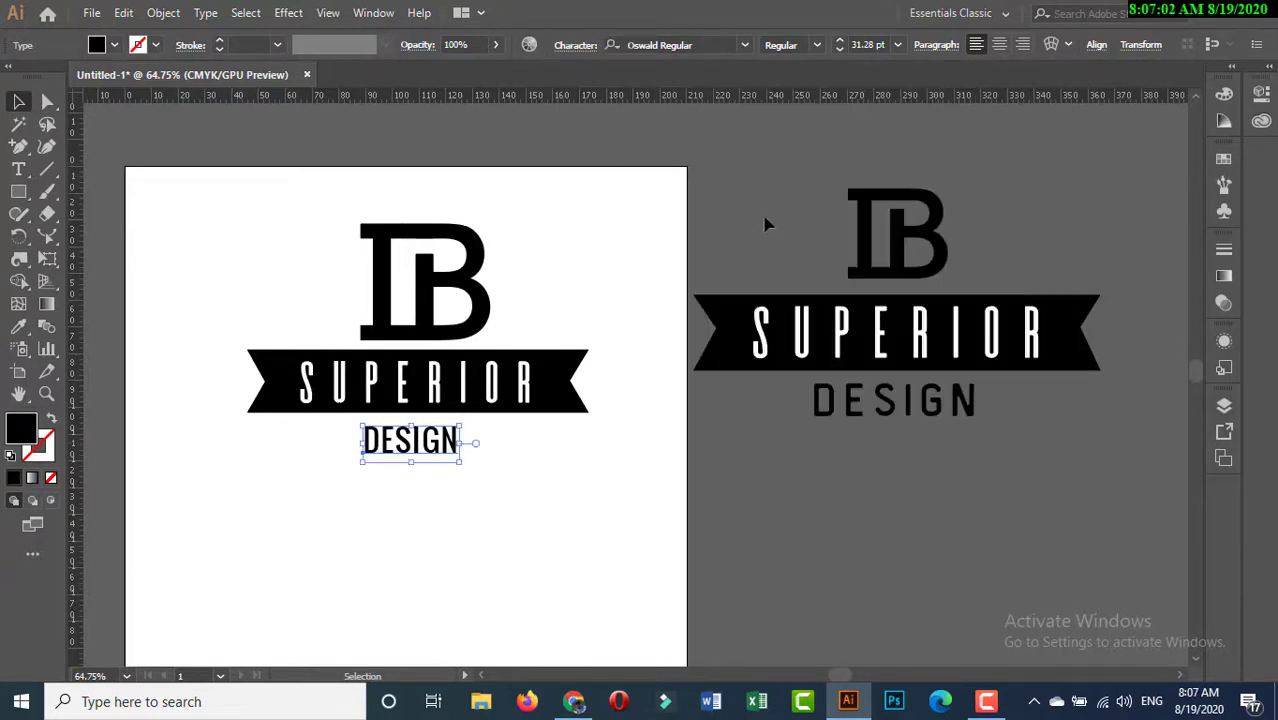
pyautogui.moveTo(460, 465)
pyautogui.mouseDown()
pyautogui.moveTo(479, 491)
pyautogui.moveTo(481, 452)
pyautogui.mouseUp()
pyautogui.click(479, 512)
pyautogui.click(460, 548)
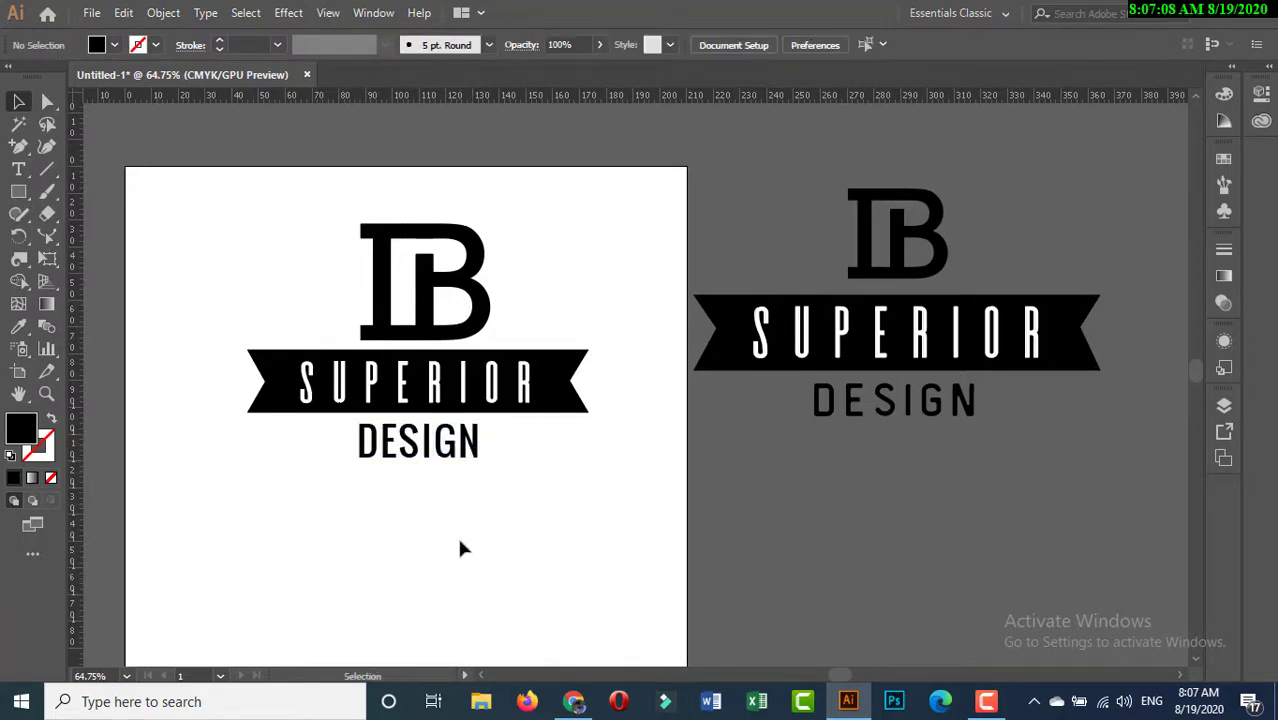
# Delete the whole reference logo beside the artboard.
pyautogui.scroll(-2, 460, 548)
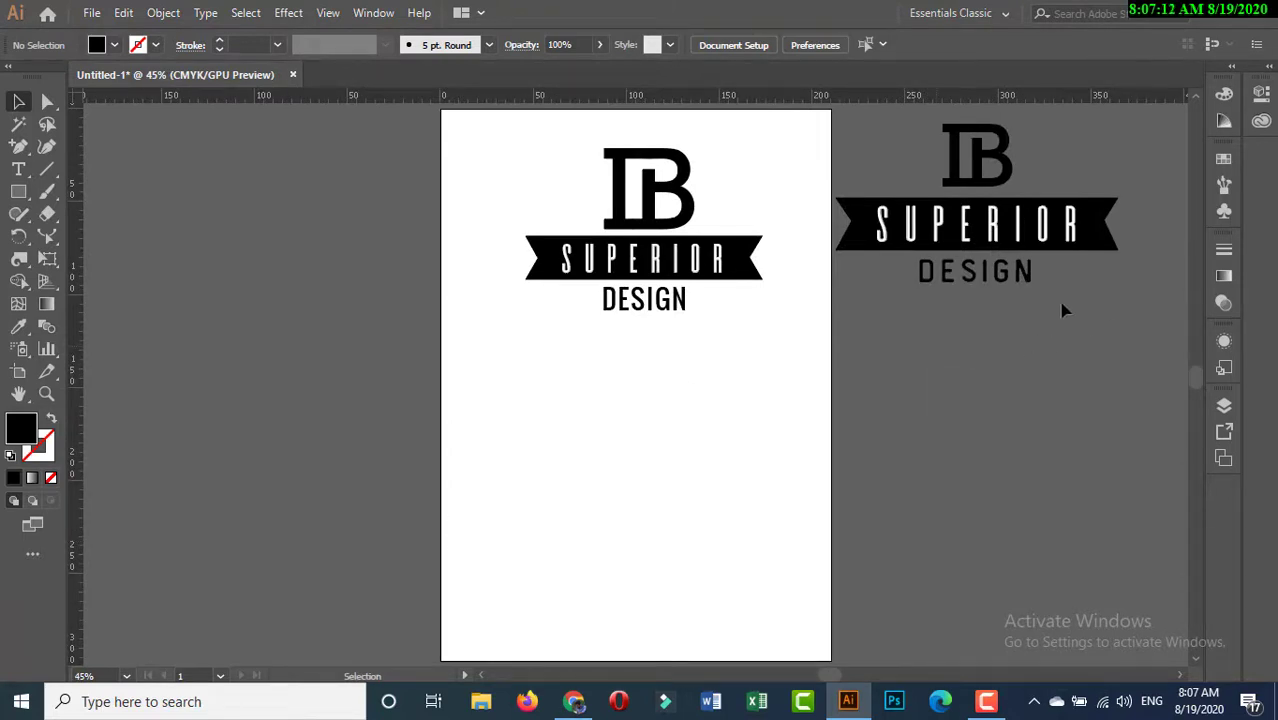
pyautogui.click(876, 164)
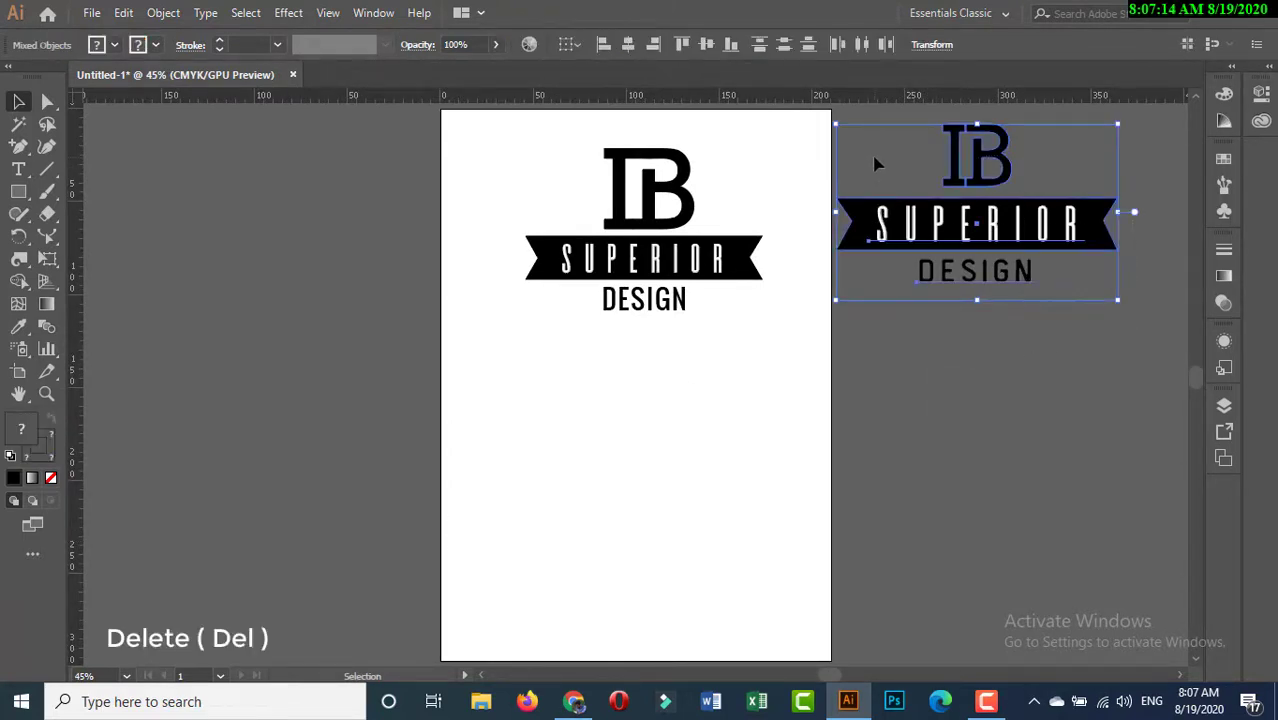
pyautogui.press('Delete')
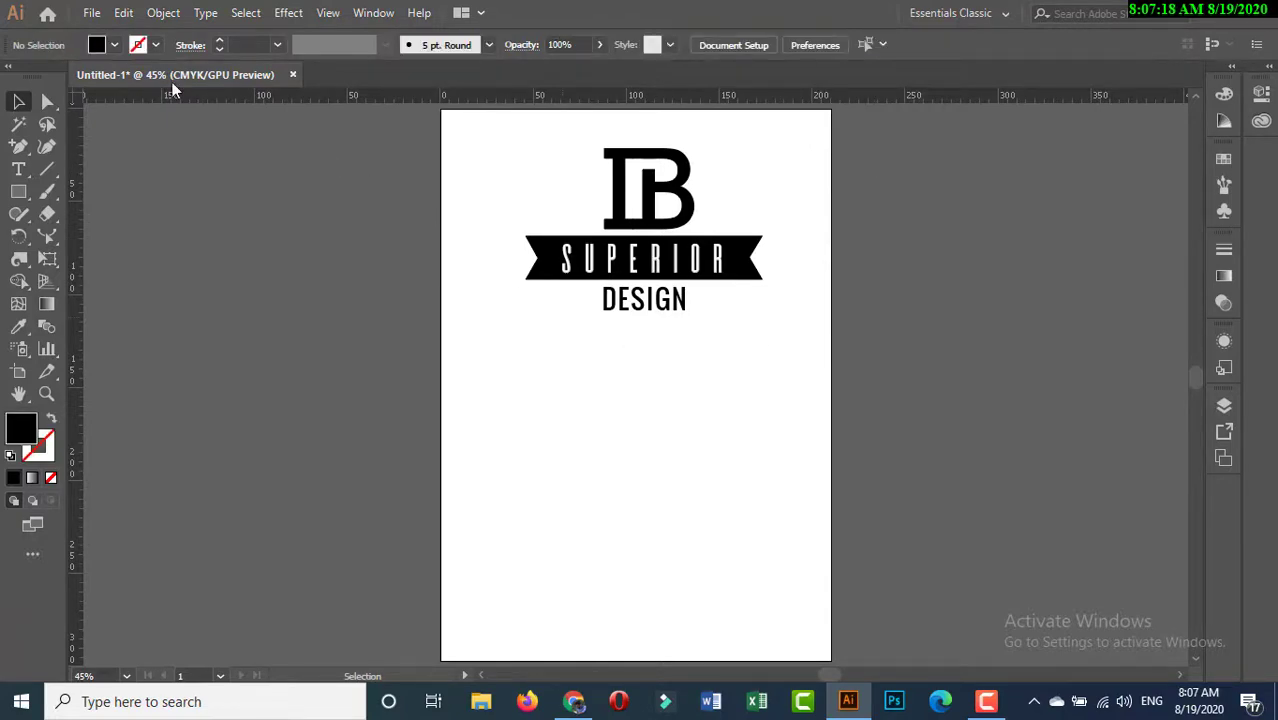
# Export the artwork to the Desktop in PNG format under the file name CLOTHING LOGO.
pyautogui.click(95, 14)
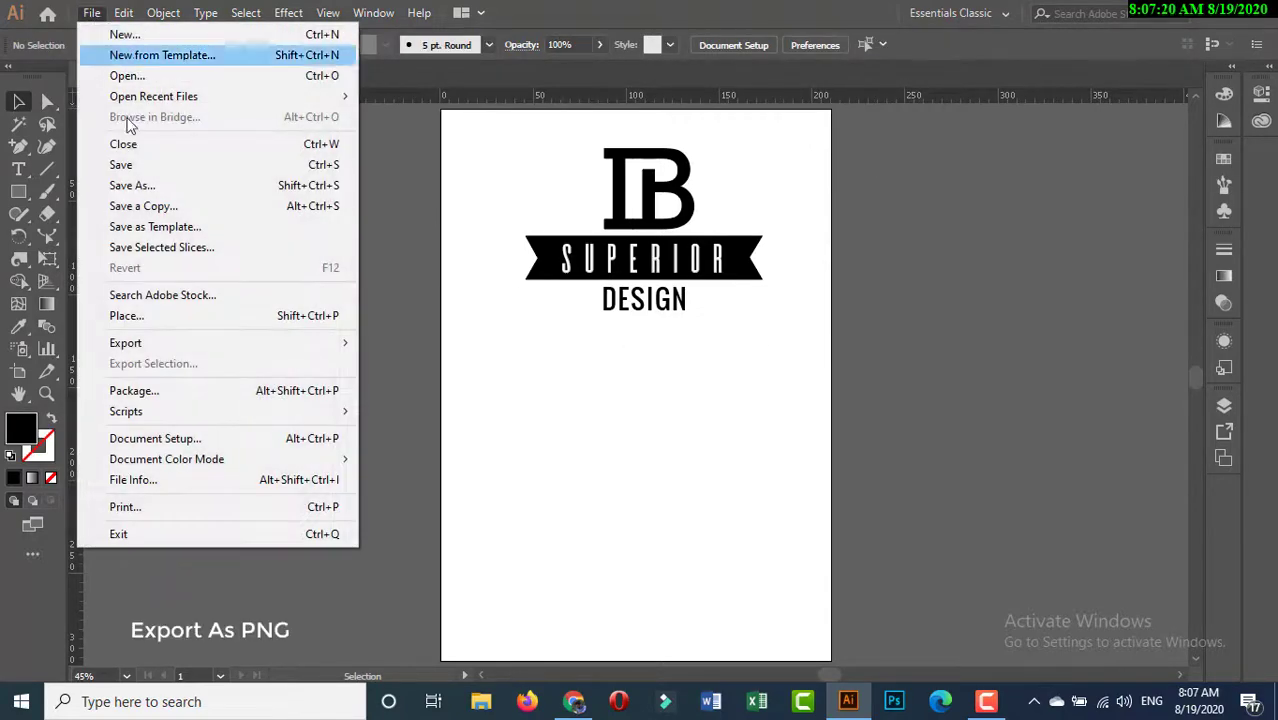
pyautogui.moveTo(174, 342)
pyautogui.click(401, 365)
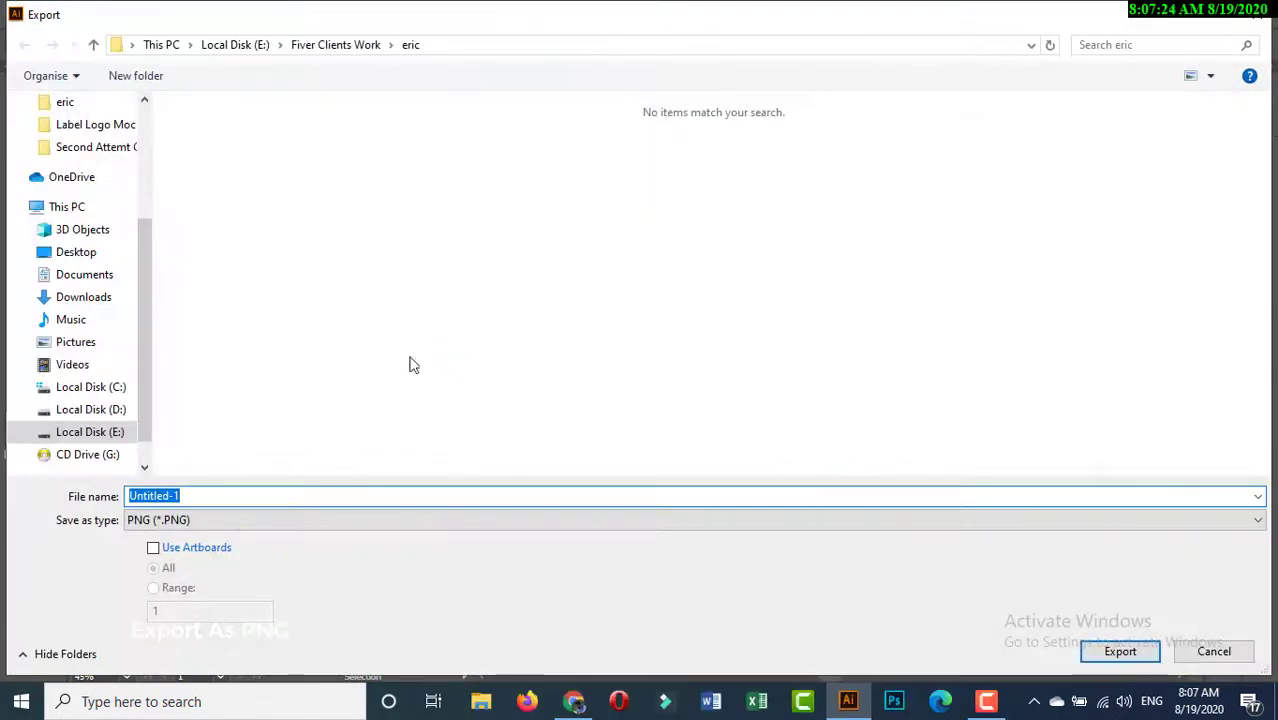
pyautogui.scroll(5, 140, 123)
pyautogui.click(88, 139)
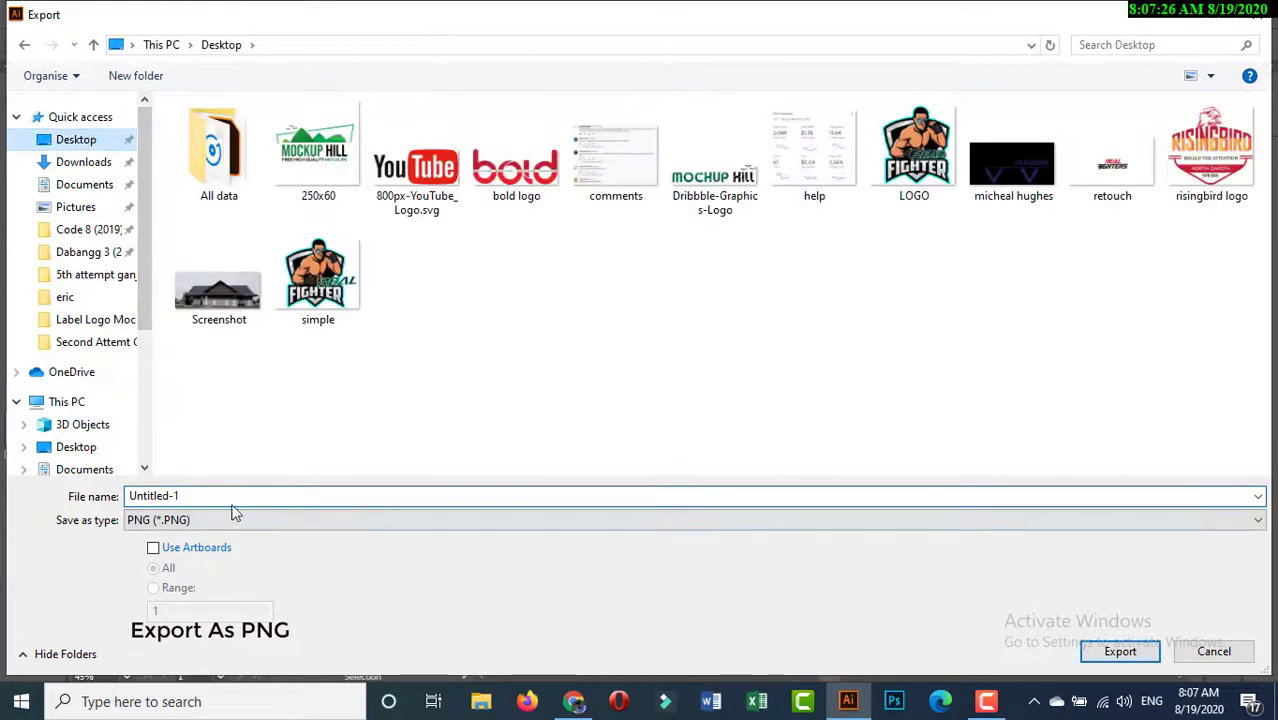
pyautogui.click(232, 497)
pyautogui.write('CLOTHING LOGO')
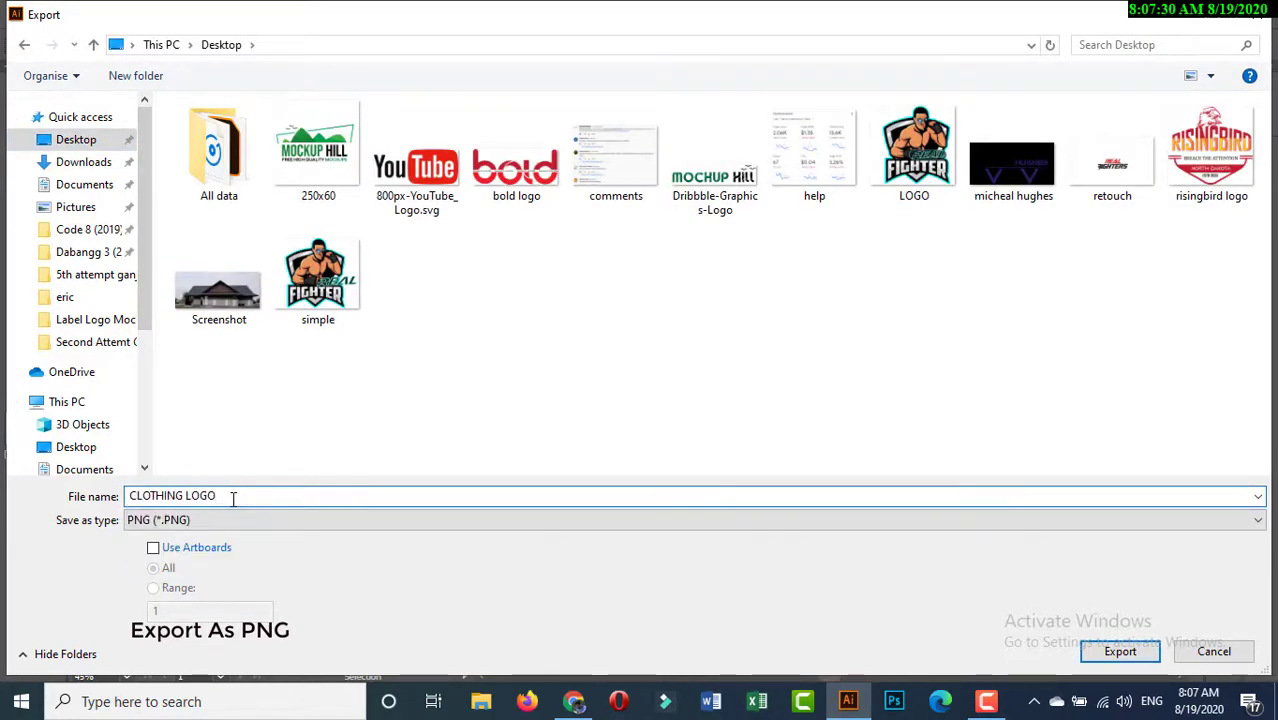
pyautogui.click(1120, 651)
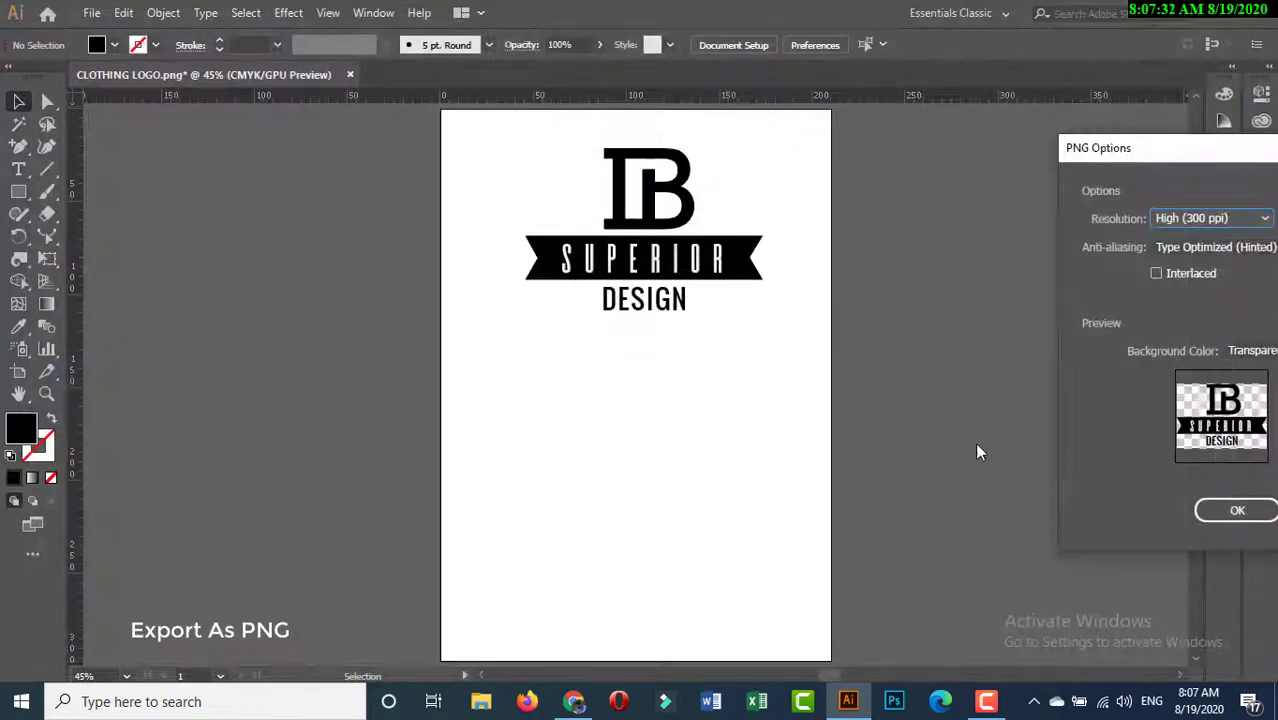
# Set the PNG options to High (300 ppi), Type Optimized (Hinted) anti-aliasing and a Transparent background, and finish the export.
pyautogui.moveTo(1180, 173); pyautogui.dragTo(990, 160)
pyautogui.click(1008, 224)
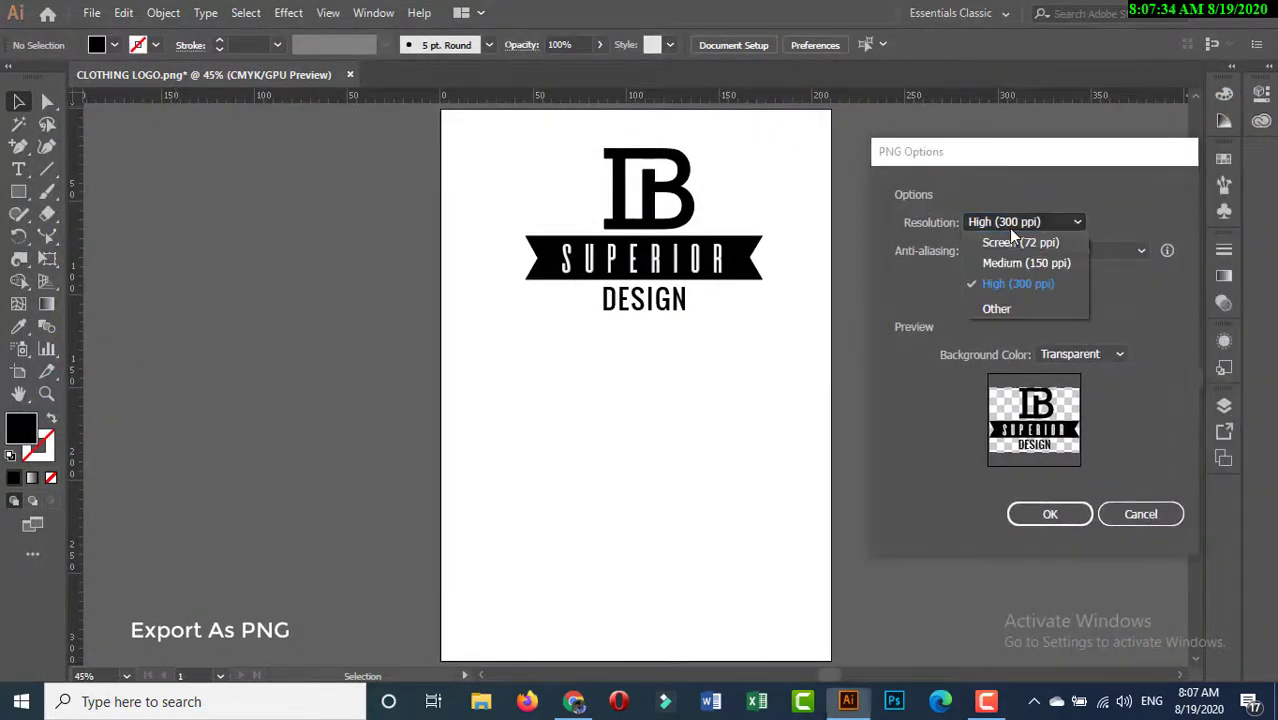
pyautogui.click(1008, 283)
pyautogui.click(998, 251)
pyautogui.click(999, 297)
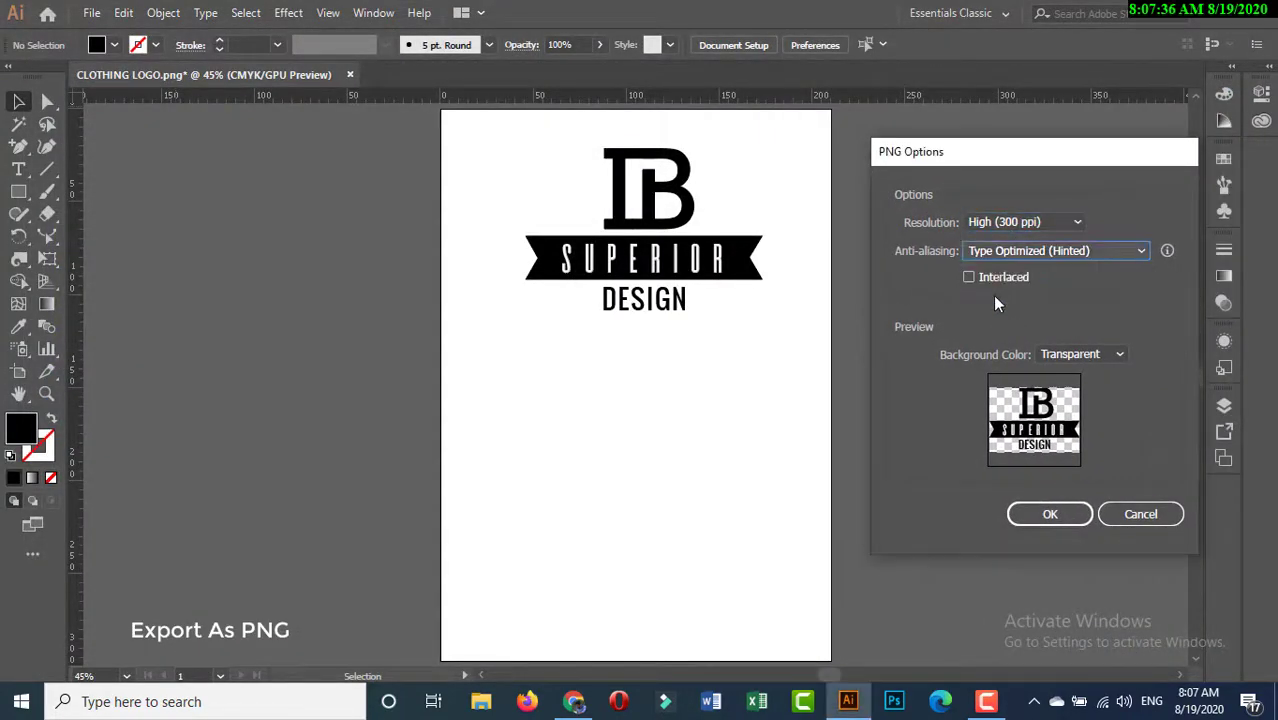
pyautogui.click(1075, 355)
pyautogui.click(1075, 366)
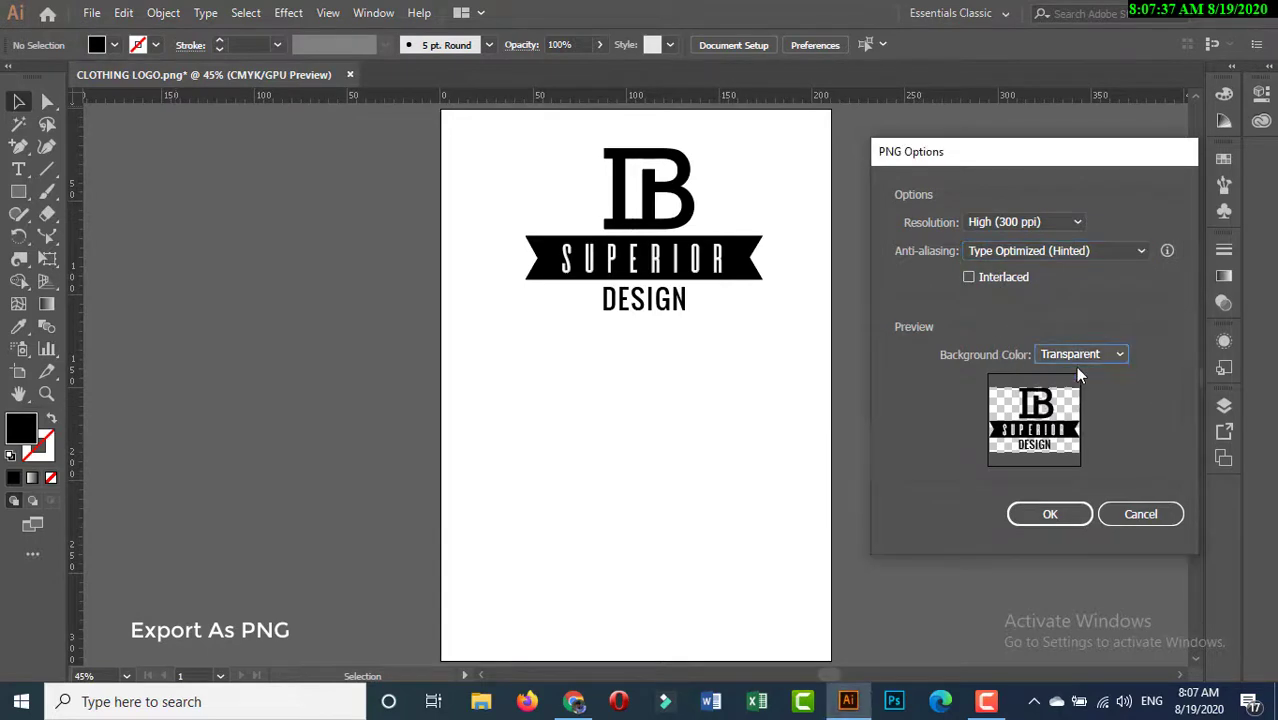
pyautogui.click(1050, 512)
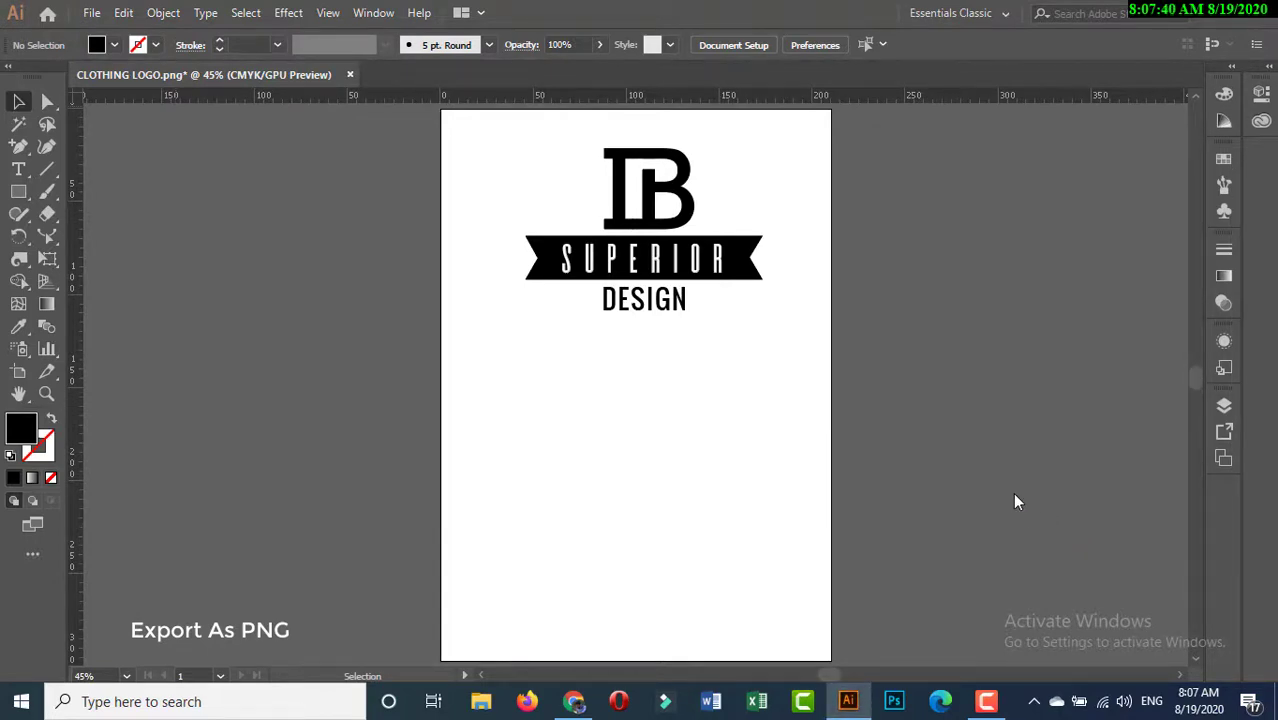
# Minimize Illustrator, refresh the desktop and open the exported CLOTHING LOGO image to check it.
pyautogui.click(1208, 10)
pyautogui.rightClick(585, 142)
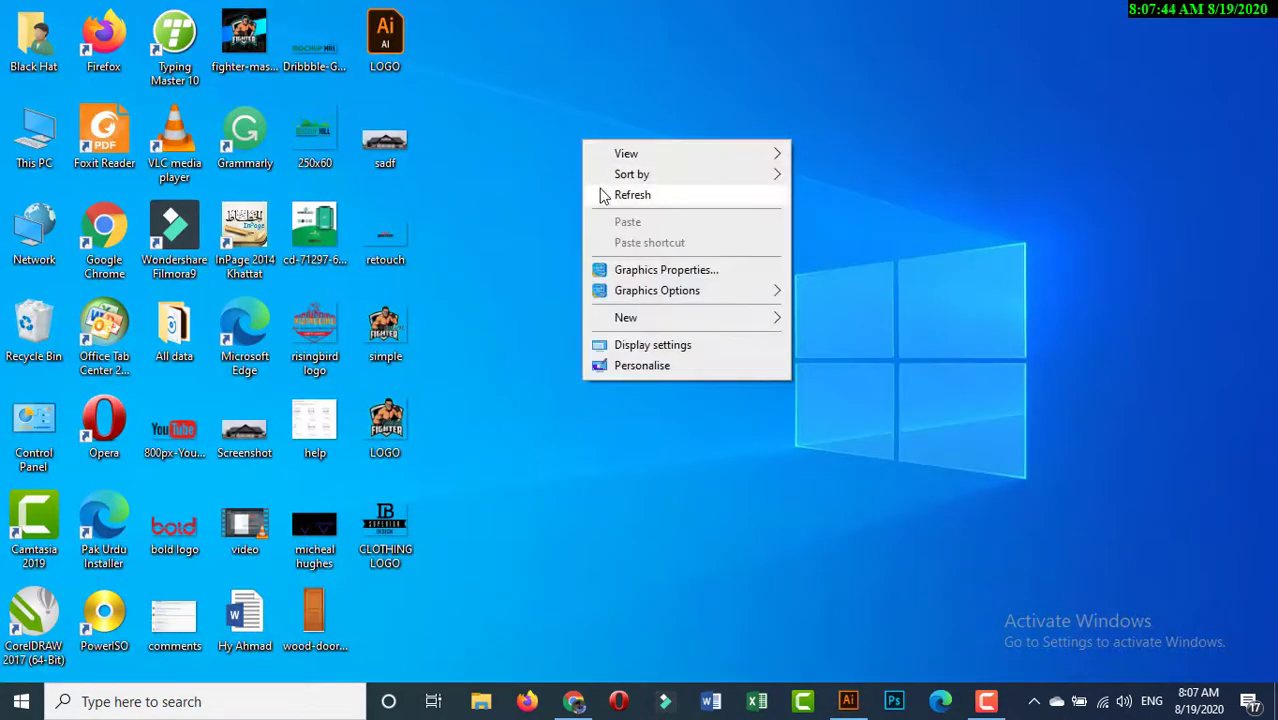
pyautogui.click(603, 194)
pyautogui.rightClick(395, 548)
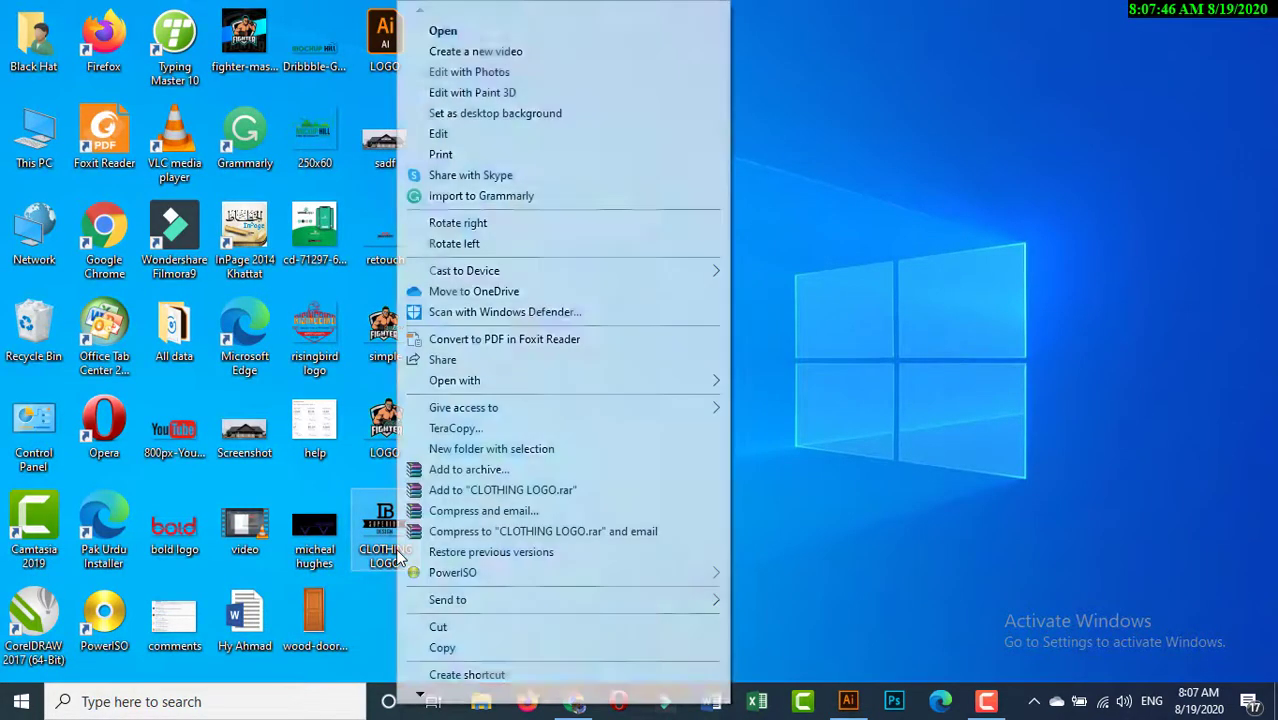
pyautogui.click(440, 26)
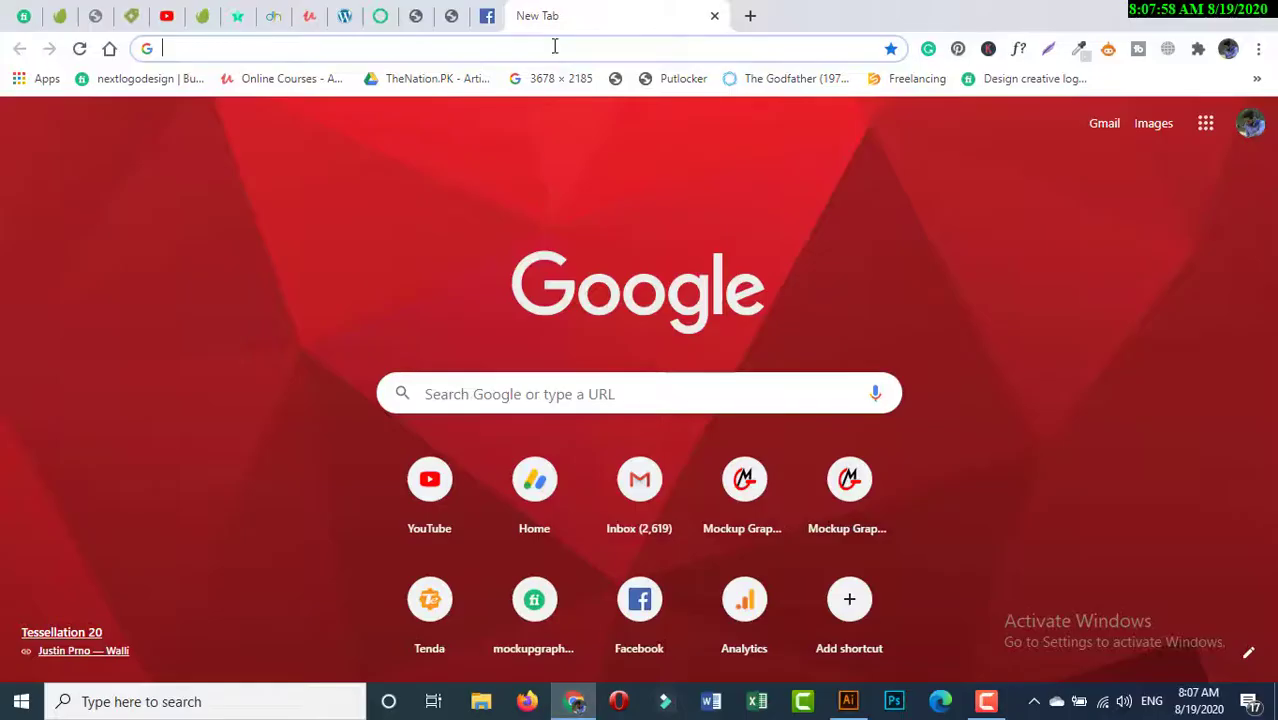
# Search the web for mockup graphics in Chrome and open the mockupgraphics.com site.
pyautogui.click(554, 46)
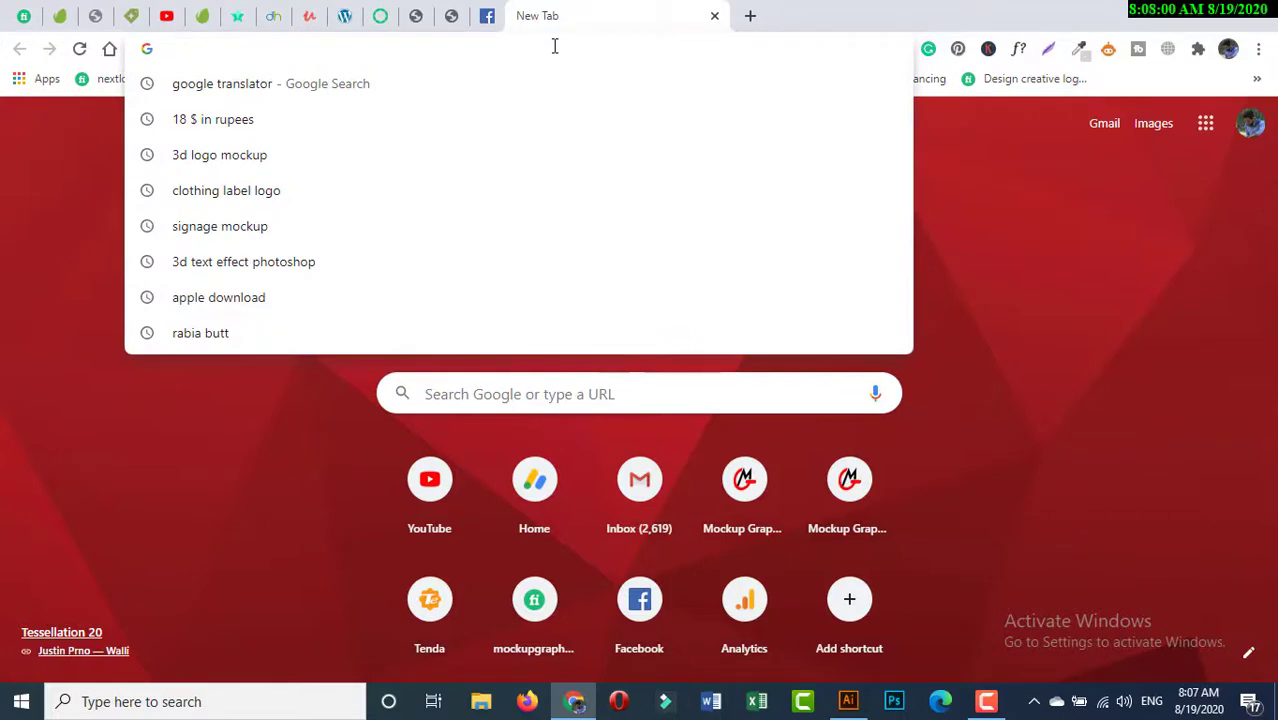
pyautogui.write('MOCKUP GRAPH')
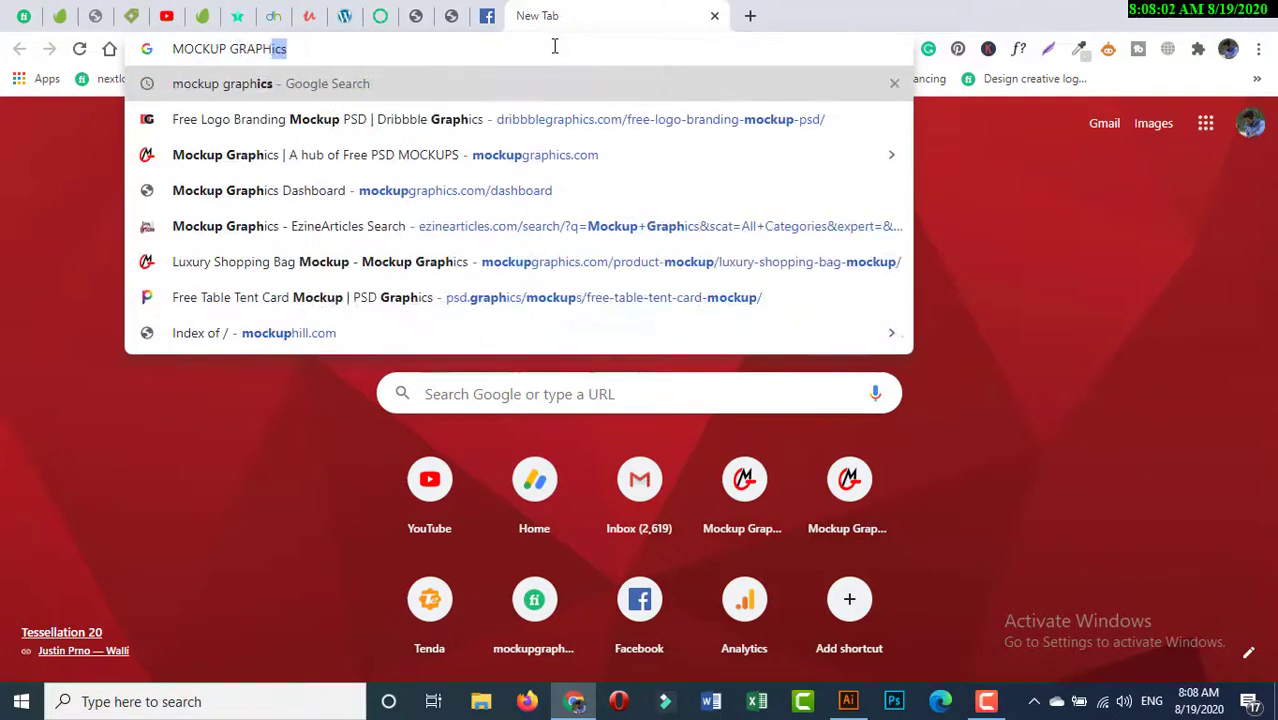
pyautogui.press('Return')
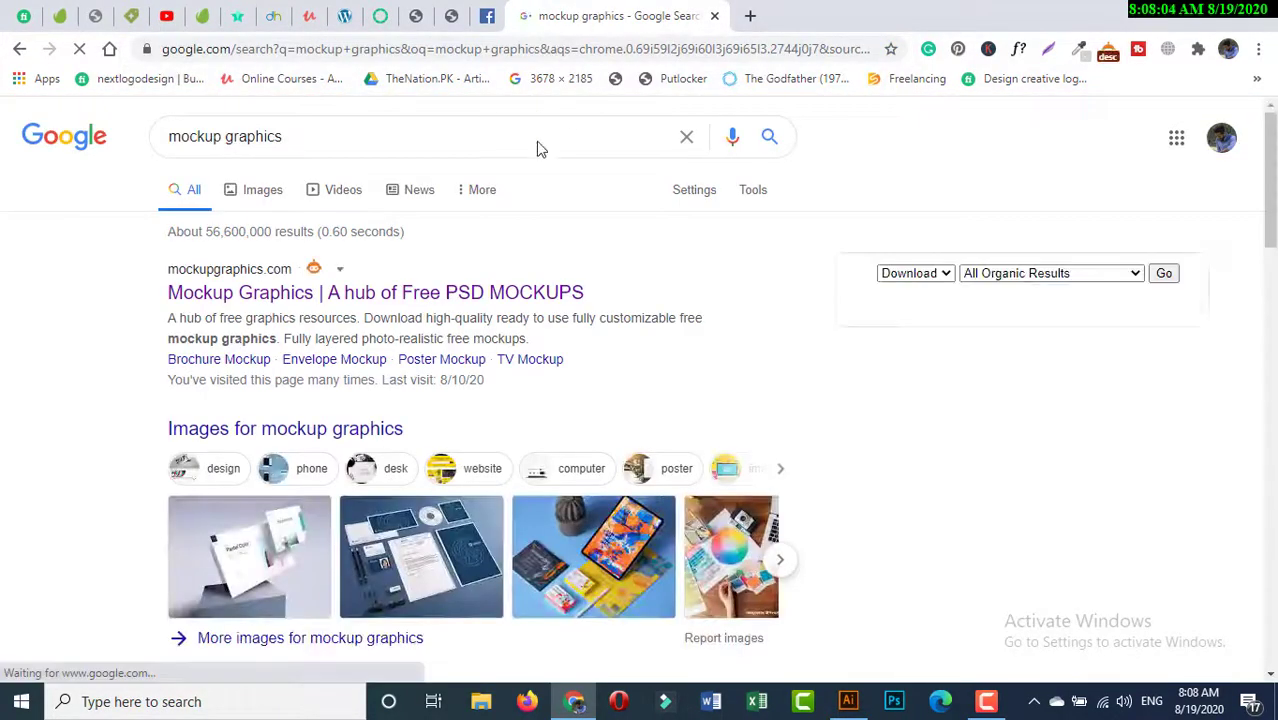
pyautogui.click(521, 300)
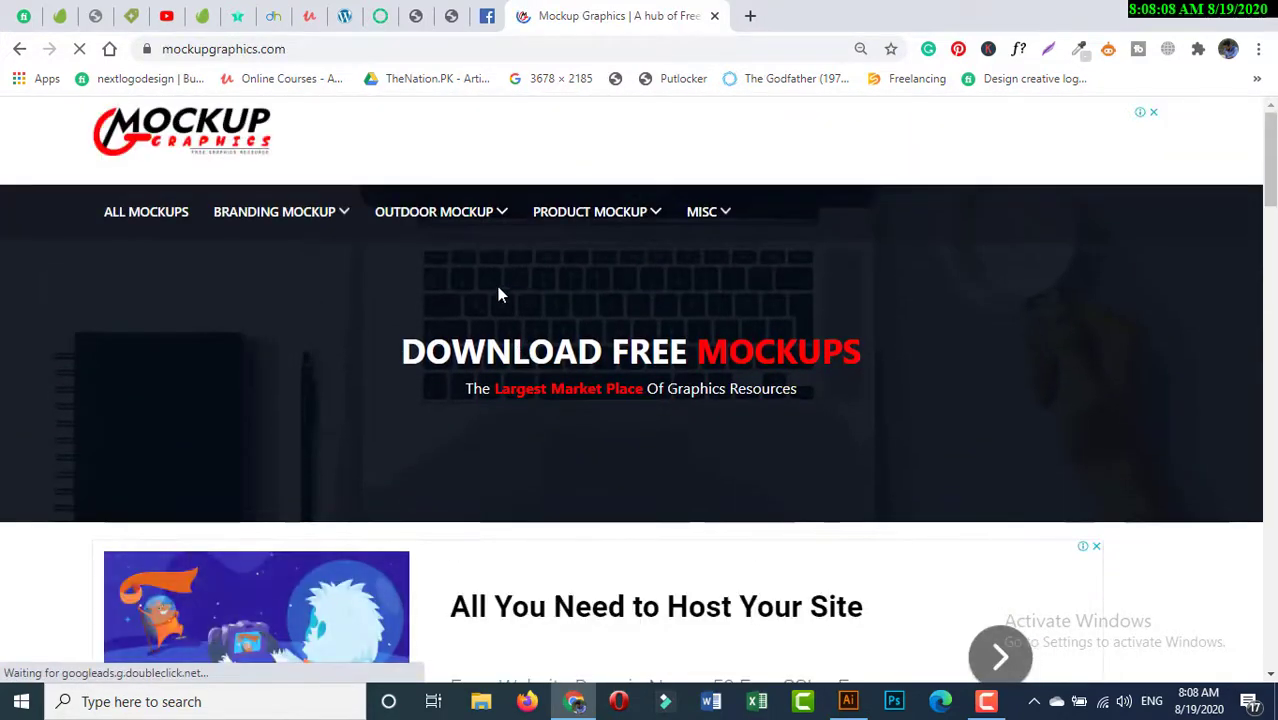
# Browse the site's Logo Mockup category under branding mockups and open the Label Logo Mockup page.
pyautogui.moveTo(330, 225)
pyautogui.click(305, 294)
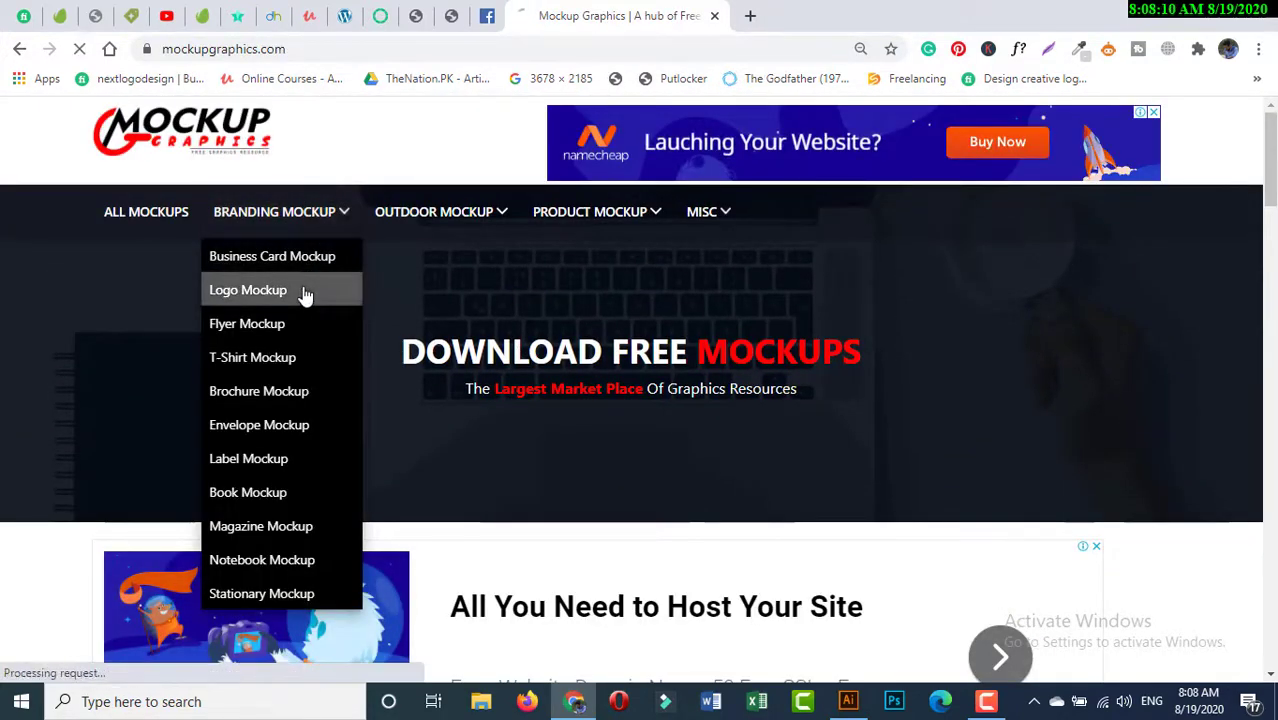
pyautogui.scroll(-3, 563, 335)
pyautogui.scroll(-15, 563, 335)
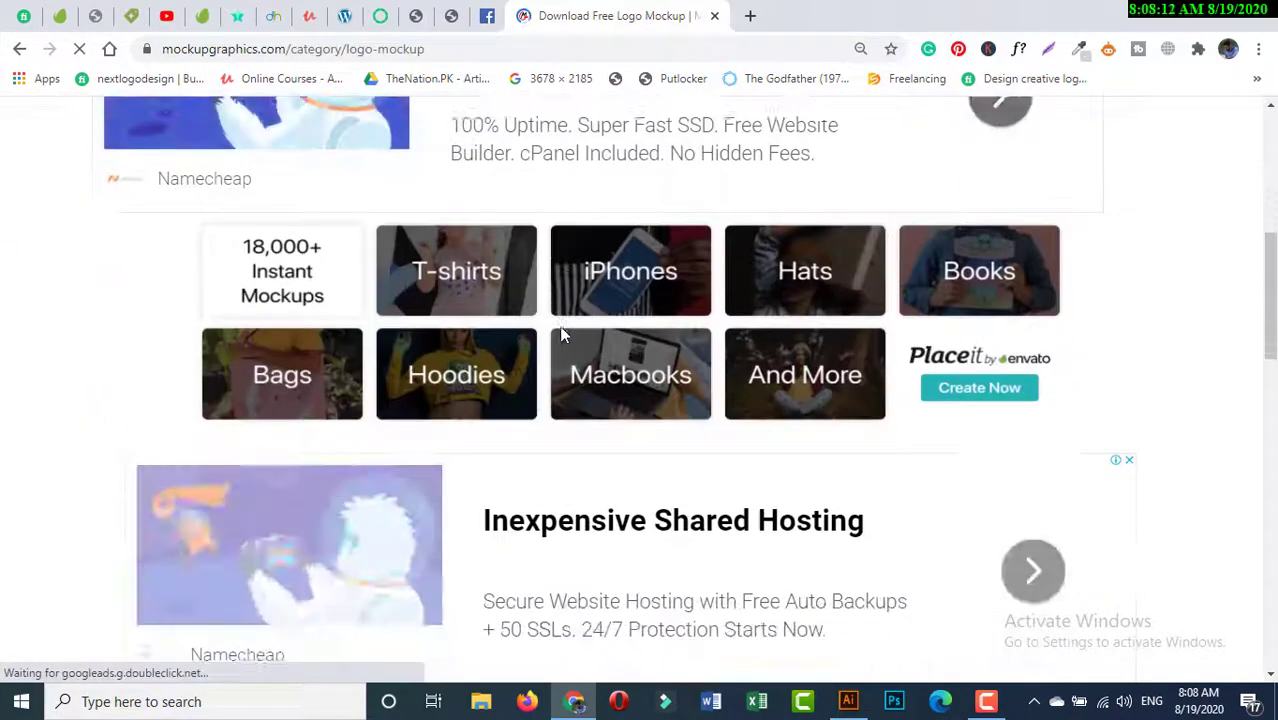
pyautogui.scroll(2, 563, 335)
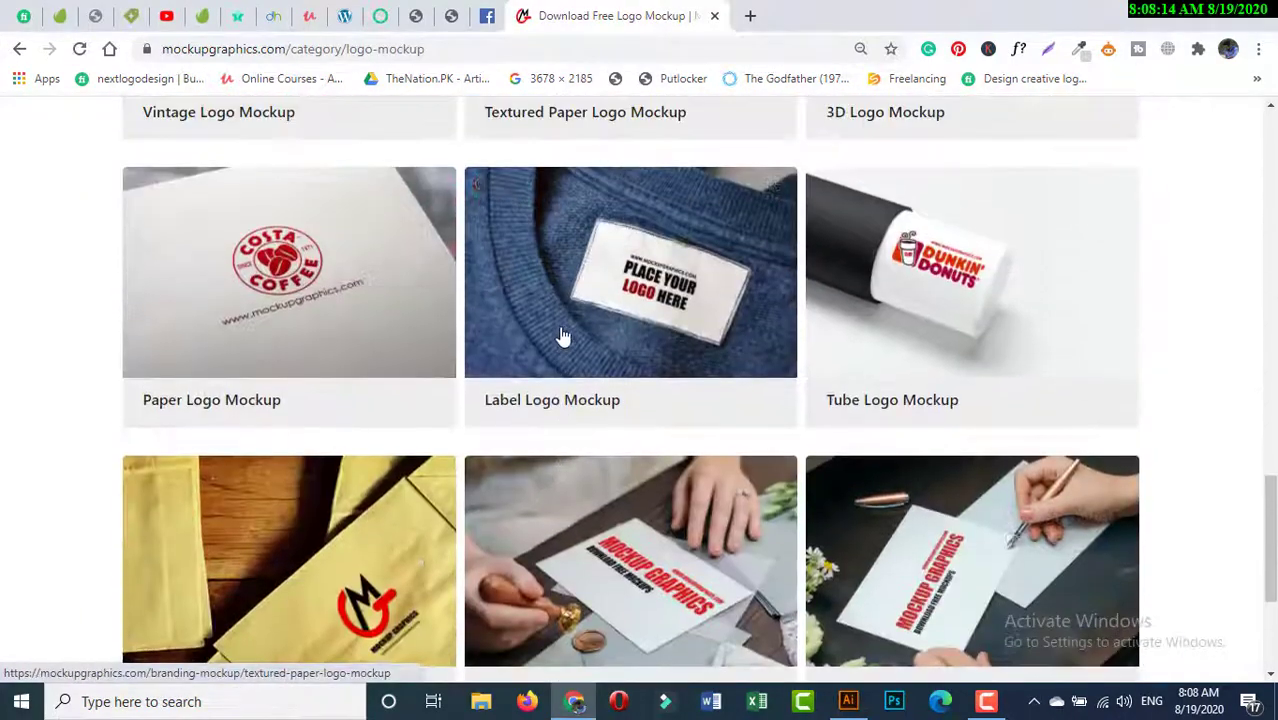
pyautogui.click(617, 320)
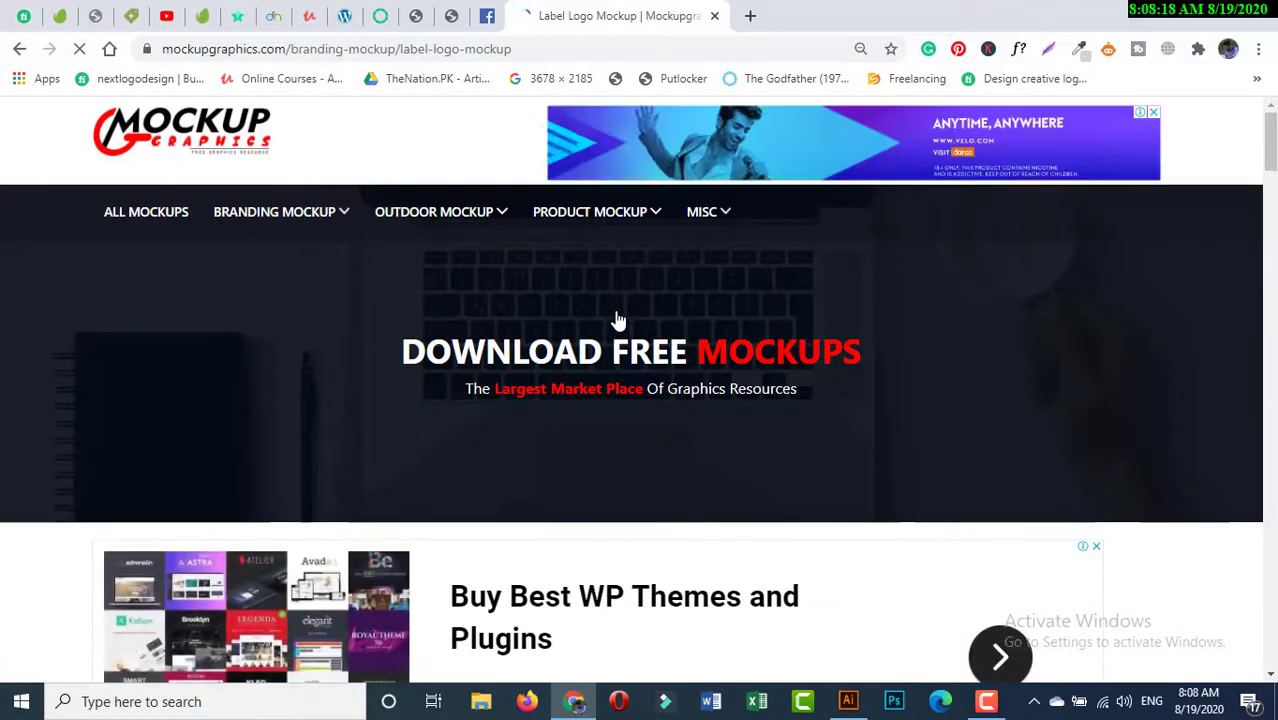
# Examine the Label Logo Mockup page's preview images, usage note and file details.
pyautogui.scroll(-6, 617, 320)
pyautogui.scroll(-5, 617, 320)
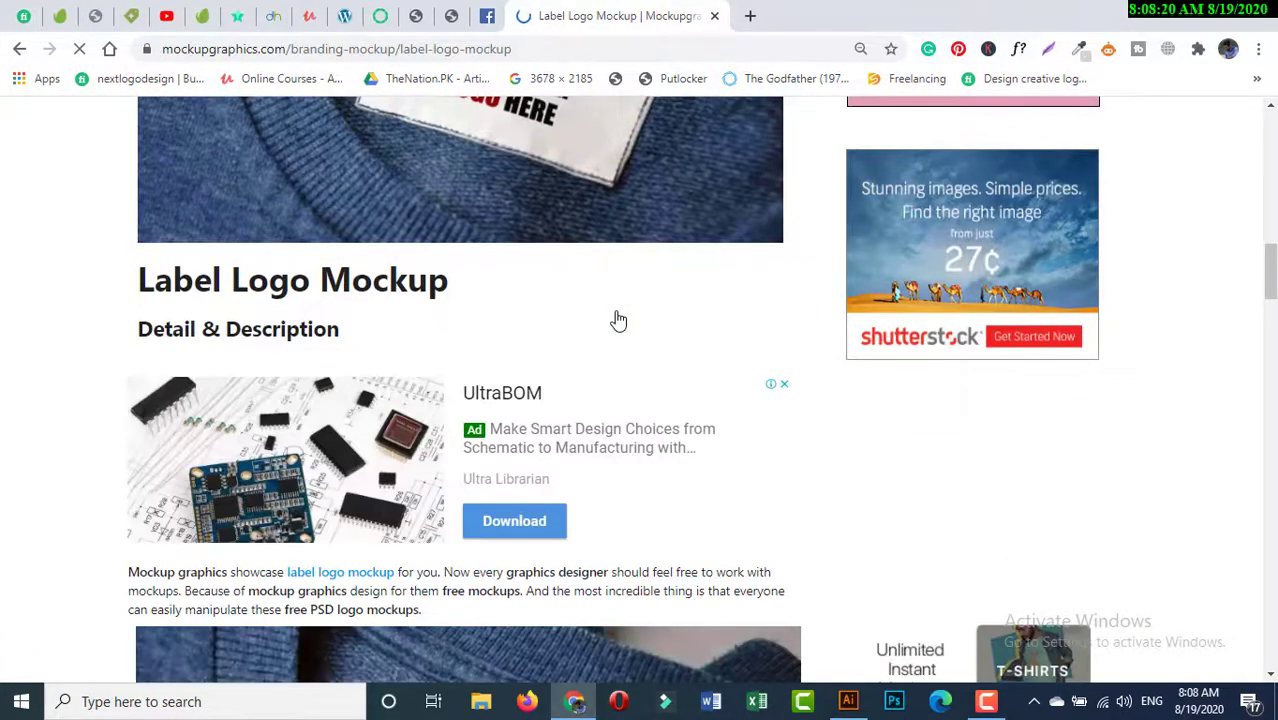
pyautogui.scroll(8, 617, 320)
pyautogui.scroll(-10, 617, 320)
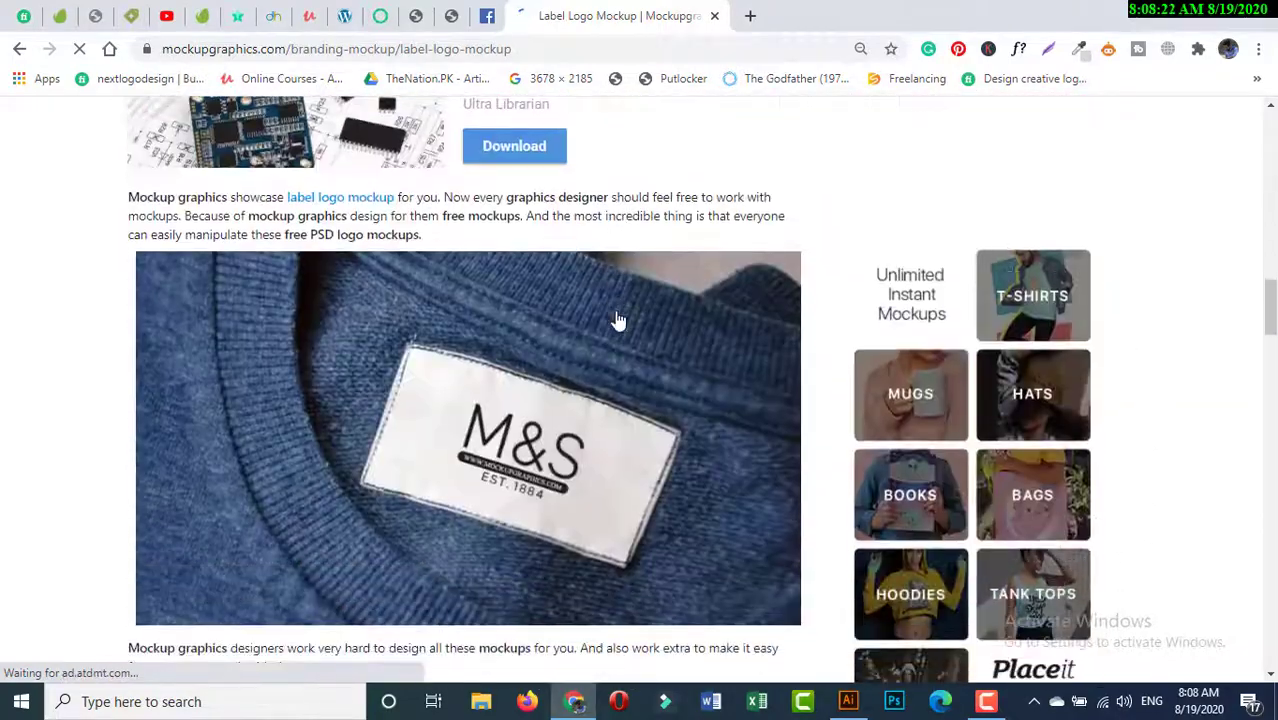
pyautogui.scroll(9, 617, 320)
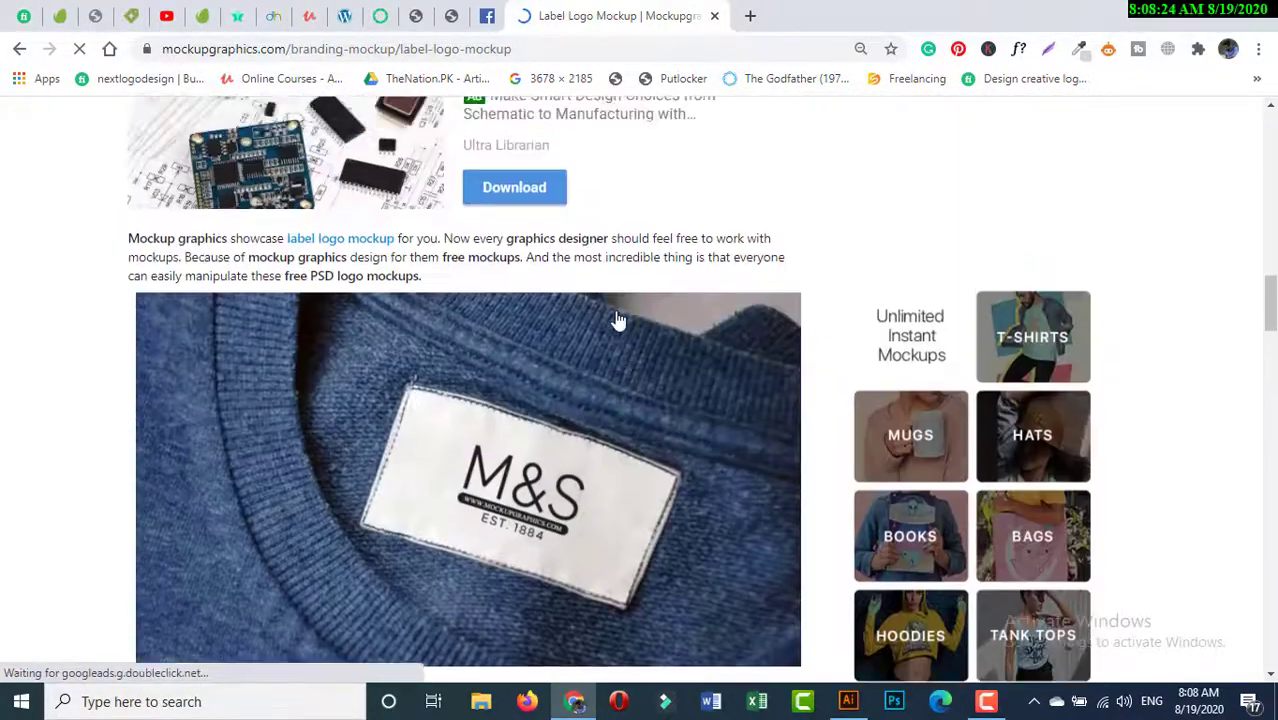
pyautogui.scroll(-12, 617, 320)
pyautogui.scroll(-11, 617, 320)
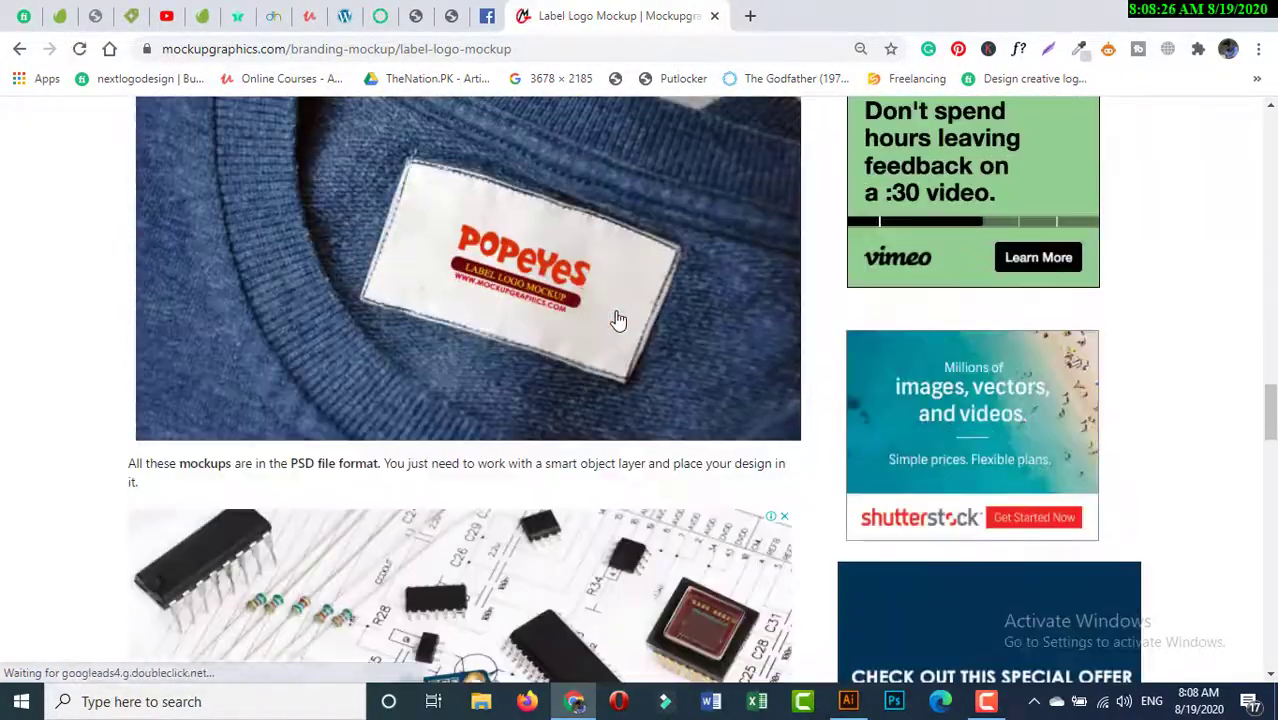
pyautogui.scroll(-5, 617, 320)
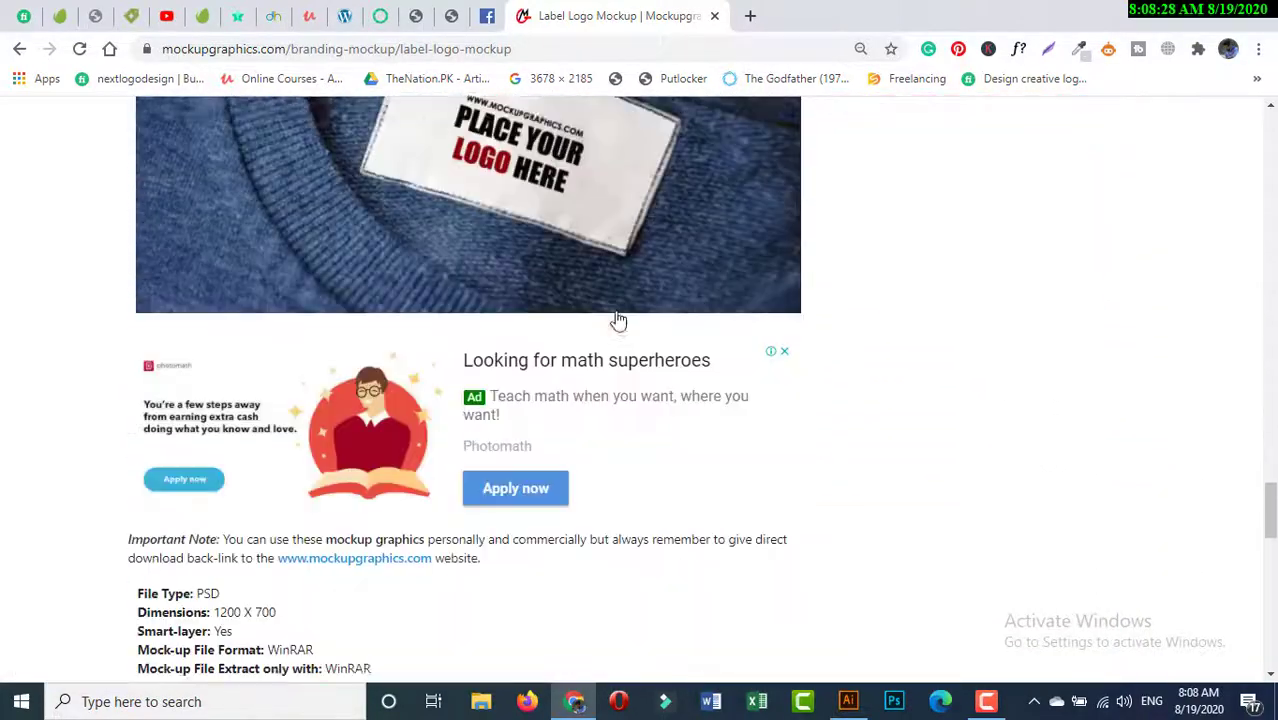
pyautogui.scroll(12, 617, 320)
pyautogui.scroll(-2, 617, 320)
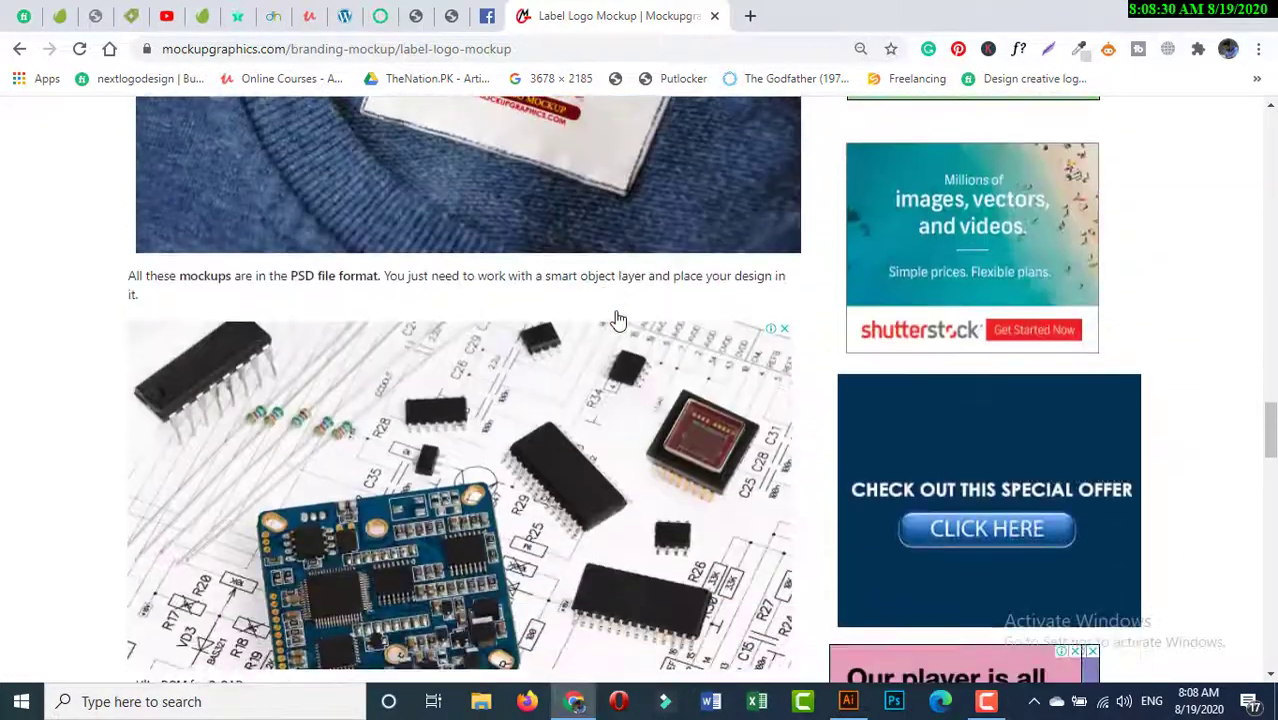
pyautogui.scroll(-14, 617, 320)
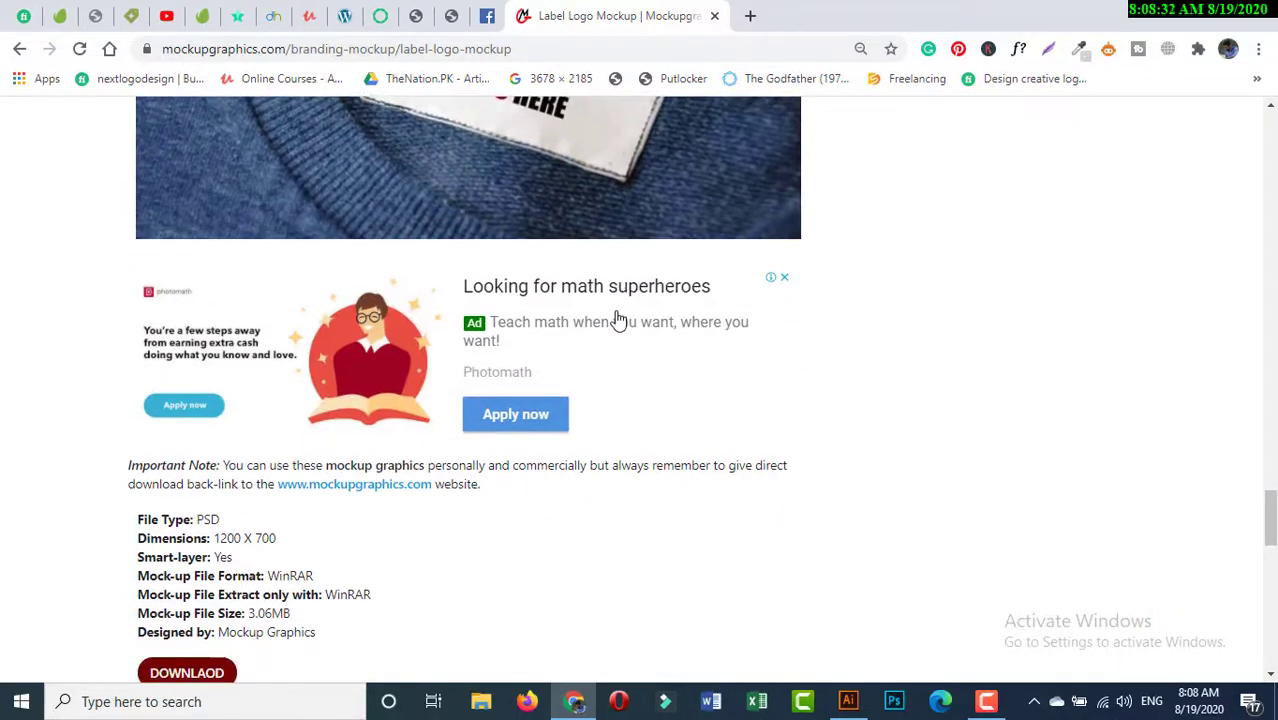
# Download the Label Logo Mockup archive from its download page and show the file in its folder.
pyautogui.click(221, 396)
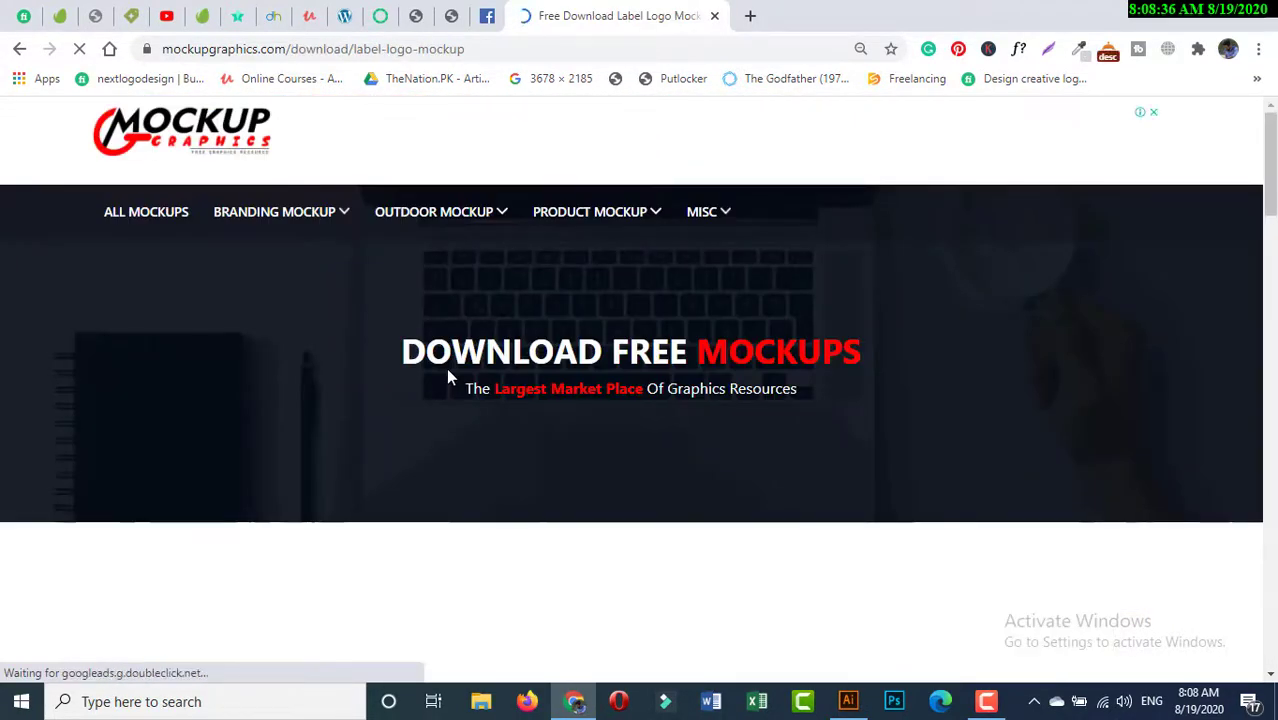
pyautogui.scroll(-12, 448, 374)
pyautogui.scroll(-3, 448, 374)
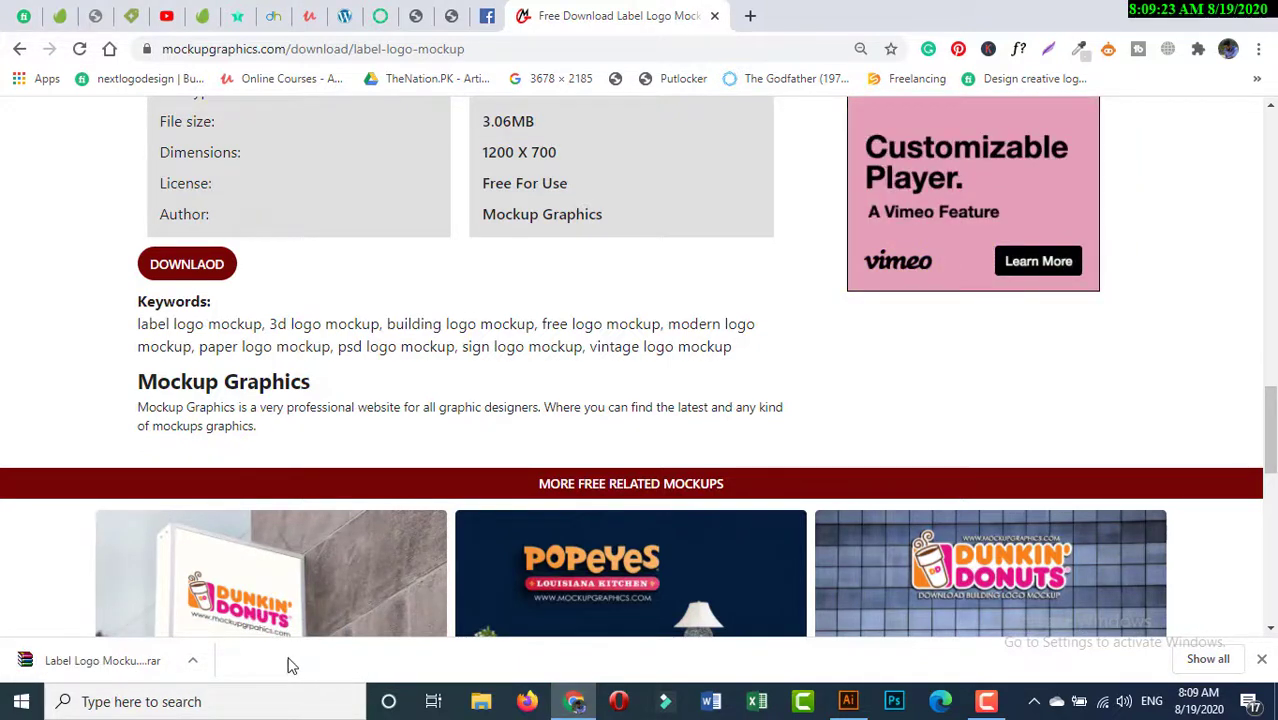
pyautogui.rightClick(85, 655)
pyautogui.click(119, 607)
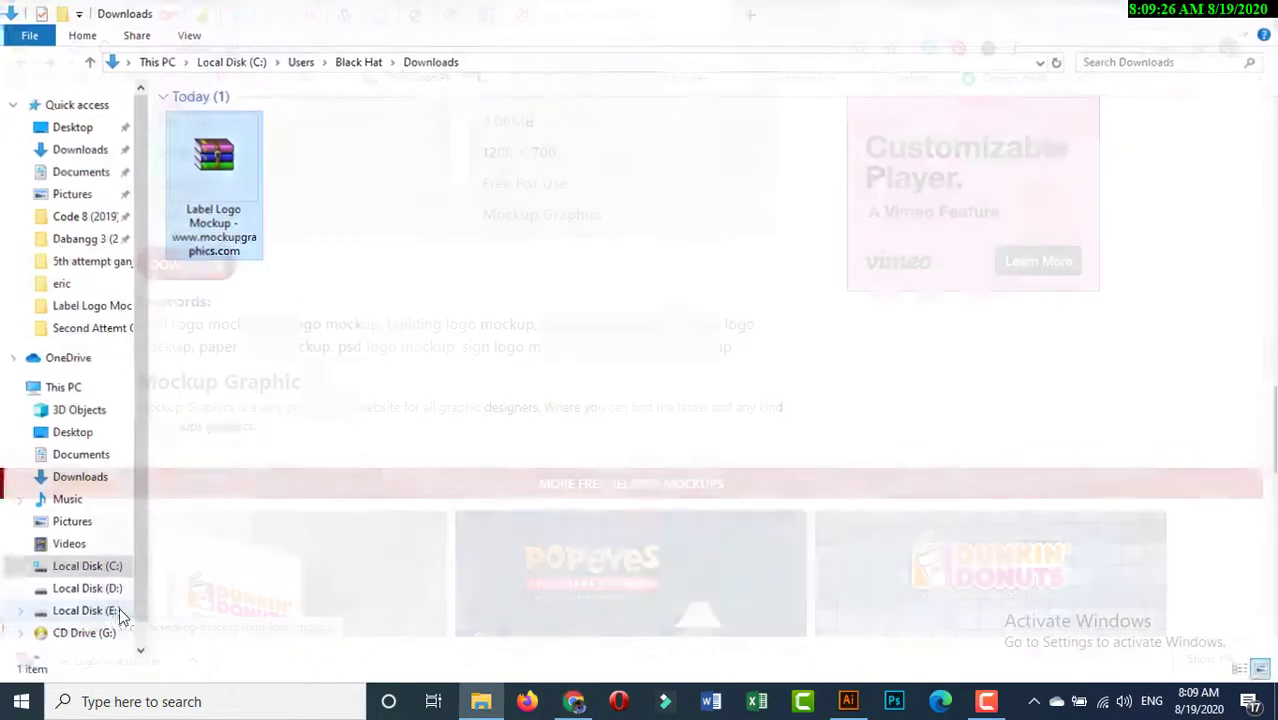
# Extract the Label Logo Mockup archive in the Downloads folder and open the label logo mockup PSD from the extracted folder.
pyautogui.rightClick(231, 168)
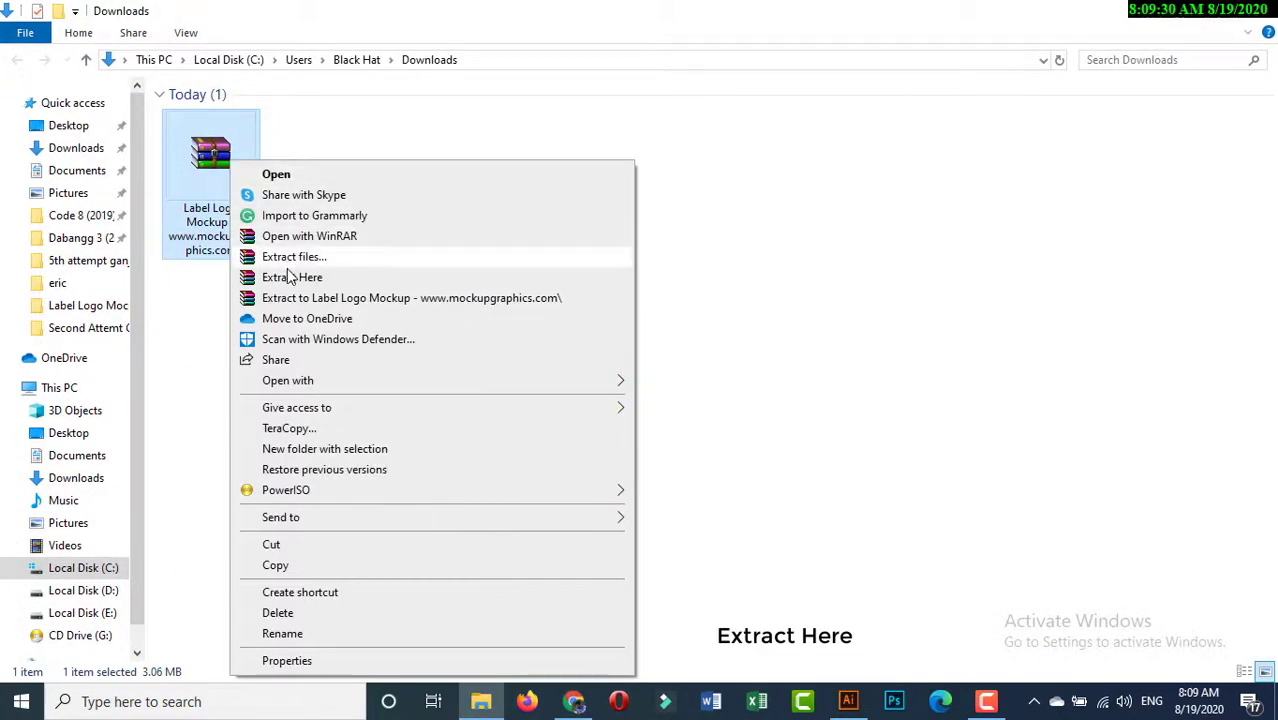
pyautogui.click(289, 277)
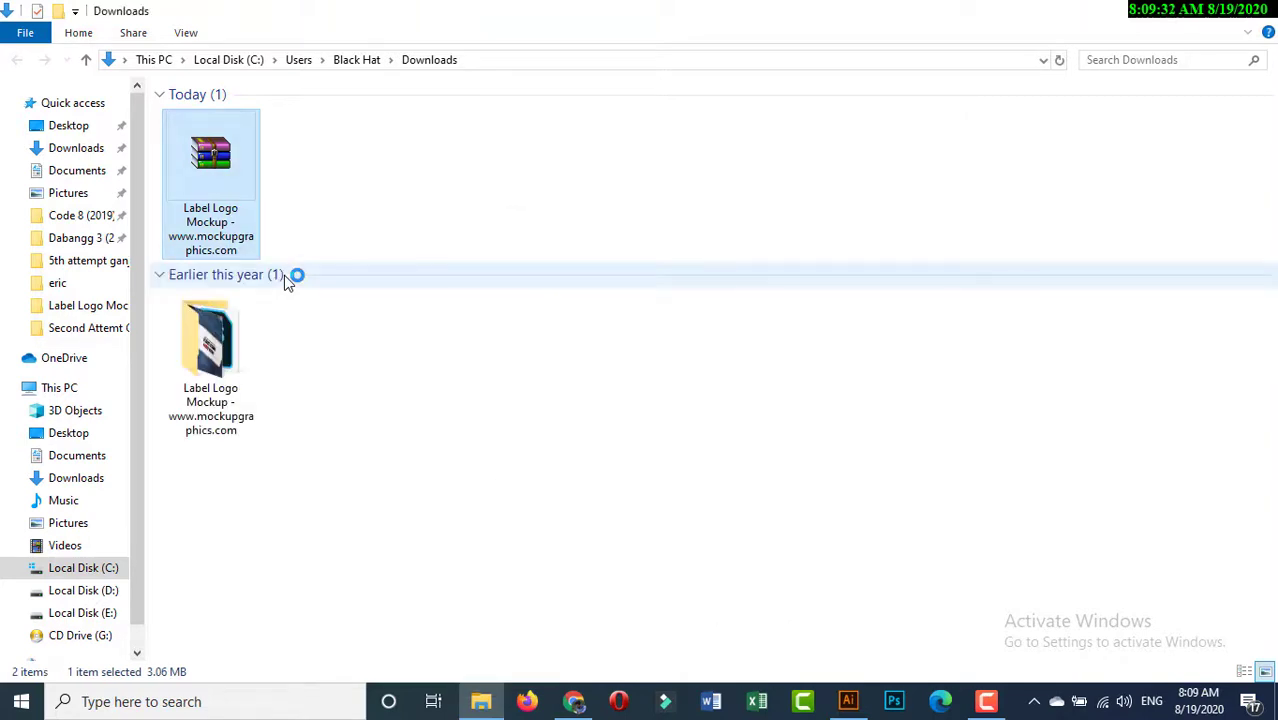
pyautogui.rightClick(228, 367)
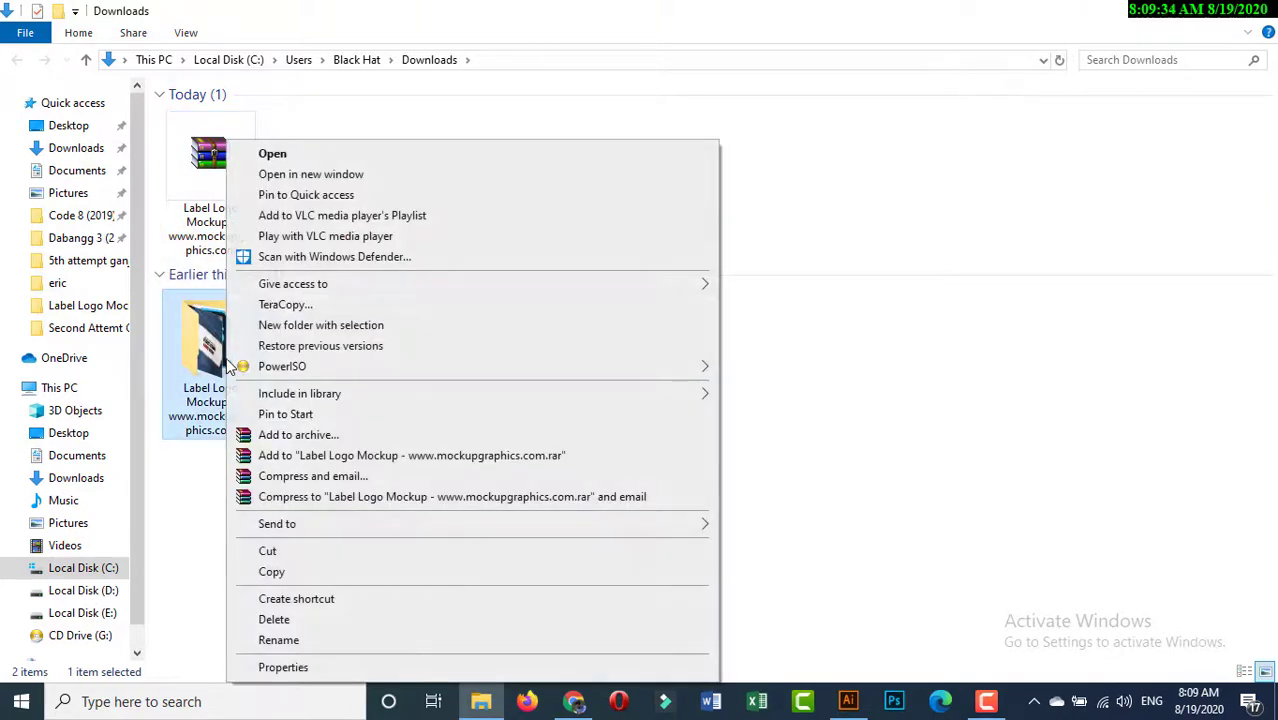
pyautogui.click(298, 153)
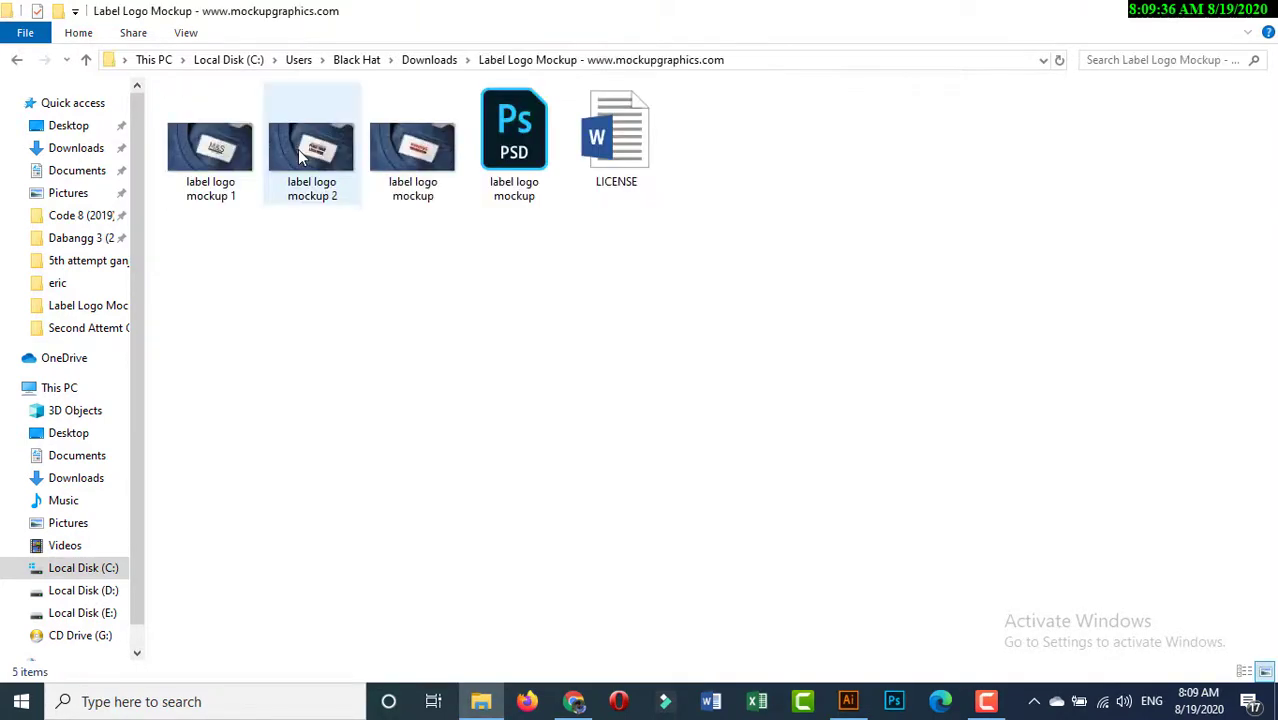
pyautogui.doubleClick(507, 168)
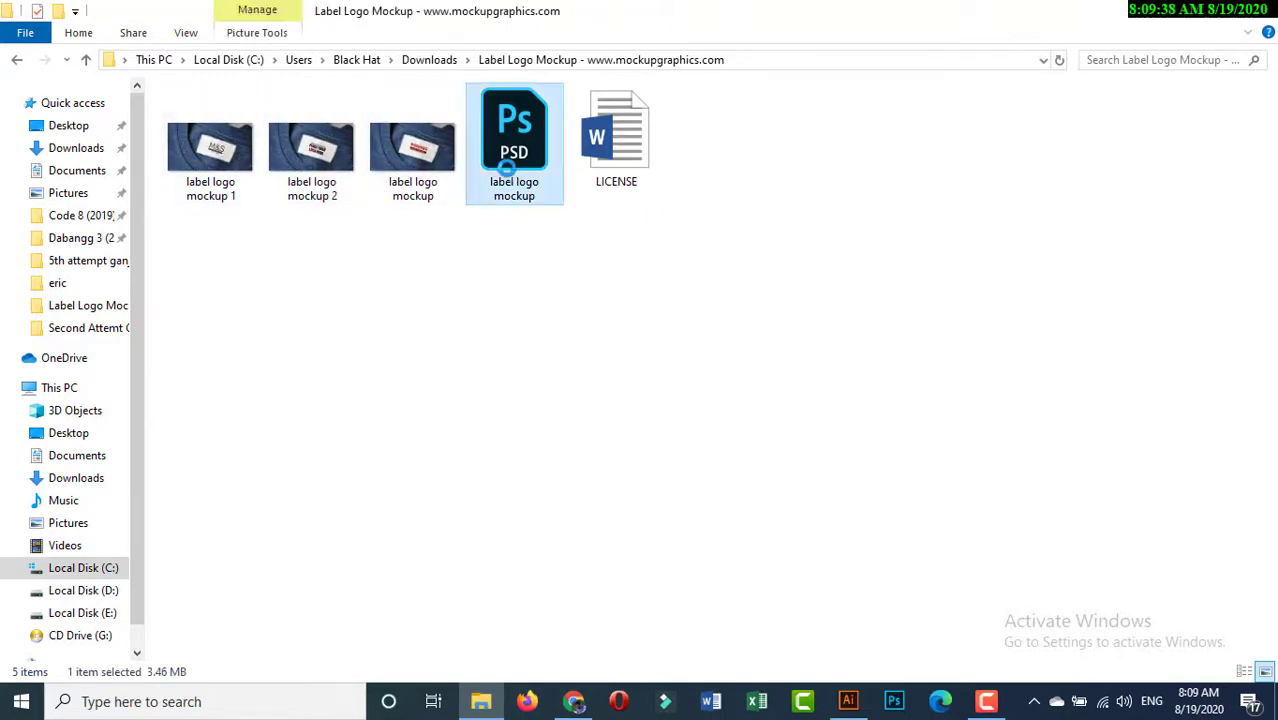
# Open the label logo mockup PSD in Photoshop and hide the HIDE THIS GROUP layer group.
pyautogui.rightClick(507, 168)
pyautogui.click(569, 124)
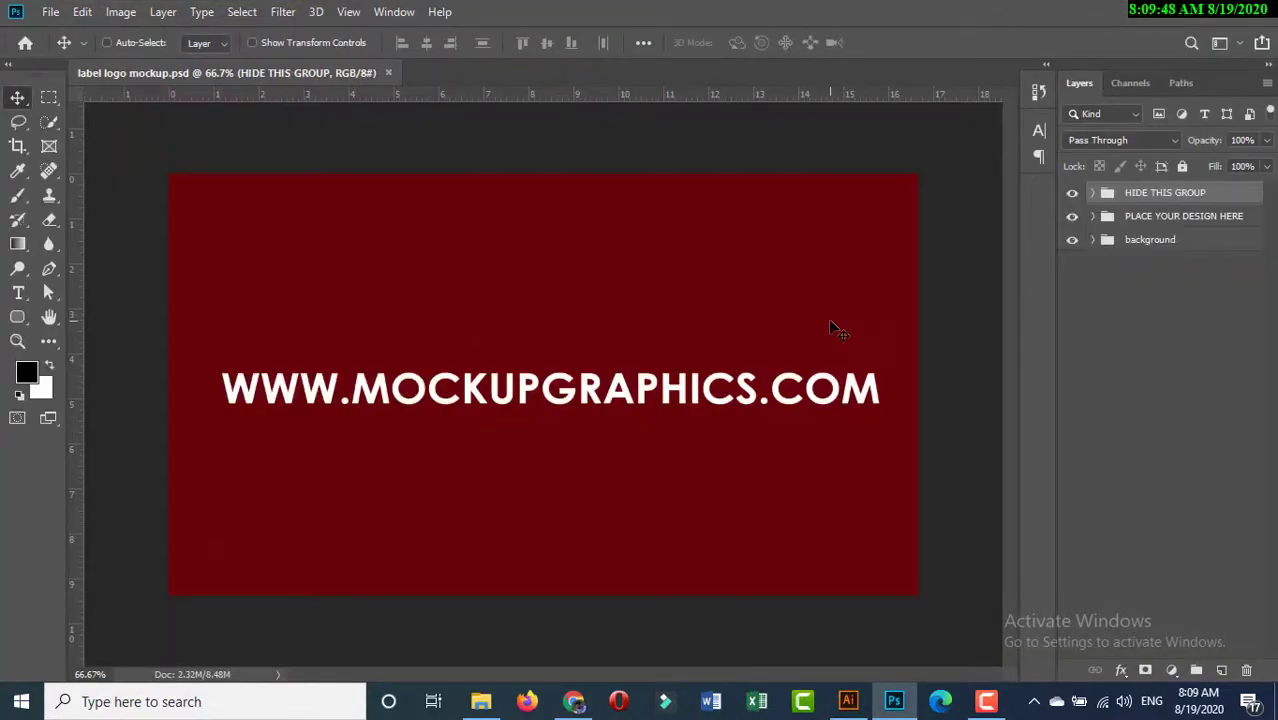
pyautogui.click(1072, 193)
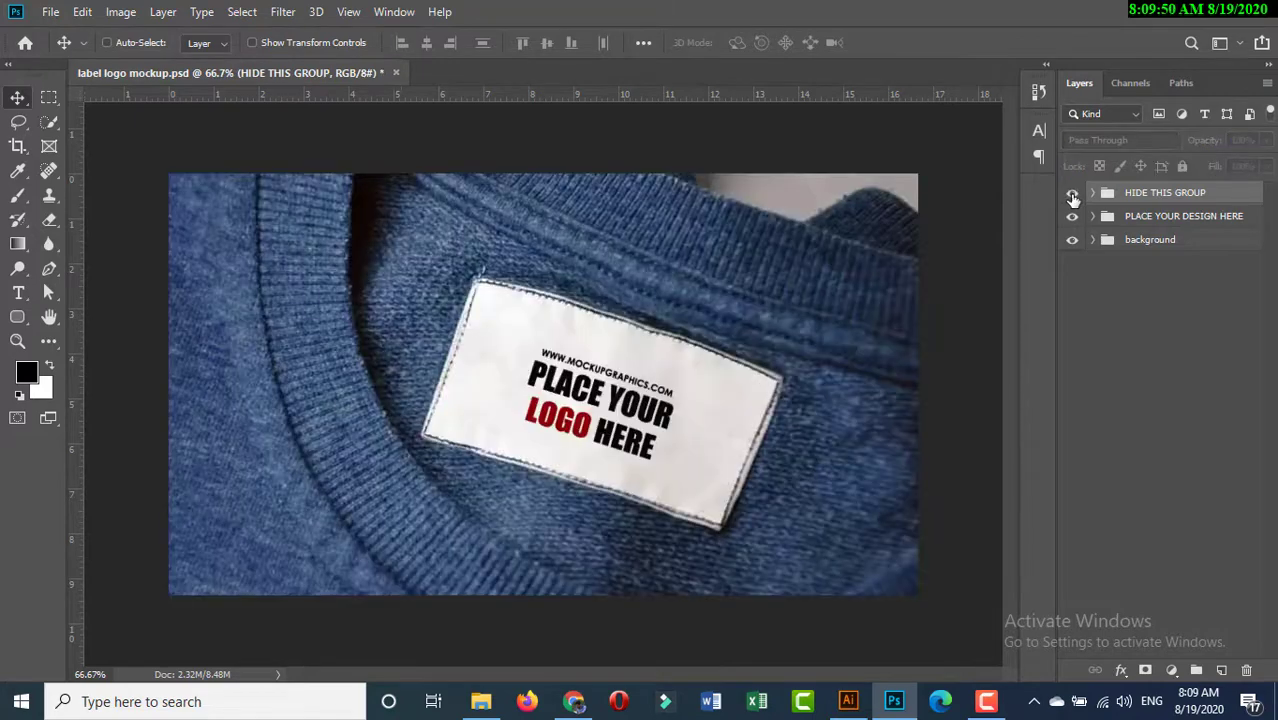
pyautogui.click(1072, 193)
pyautogui.click(1072, 193)
# Expand the PLACE YOUR DESIGN HERE group and open its smart object's contents for editing.
pyautogui.click(1092, 216)
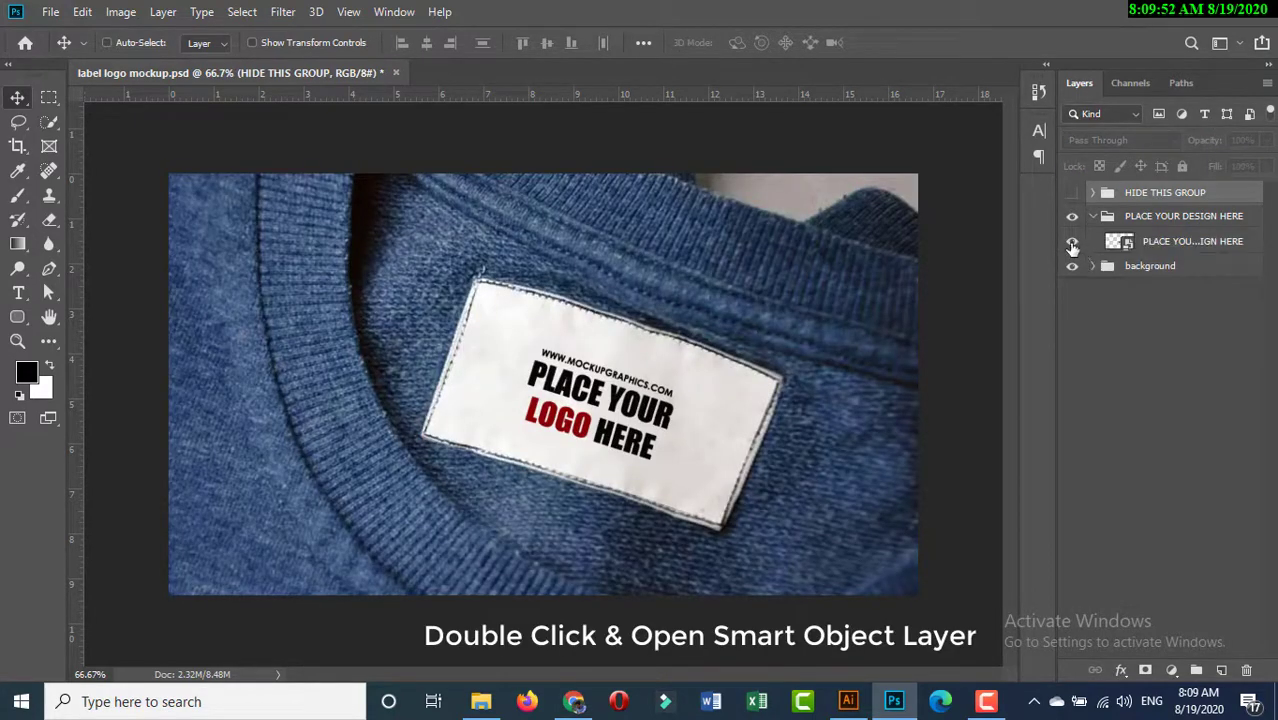
pyautogui.click(1072, 243)
pyautogui.click(1072, 243)
pyautogui.doubleClick(1124, 243)
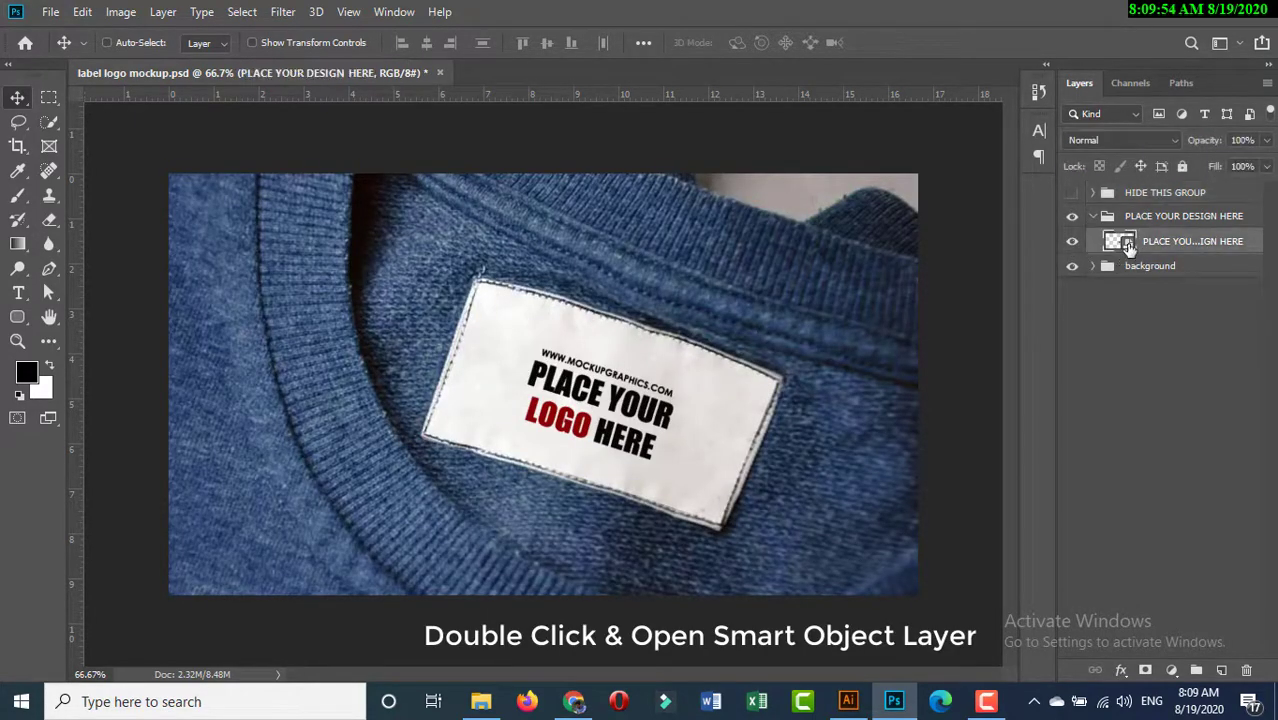
pyautogui.click(1180, 194)
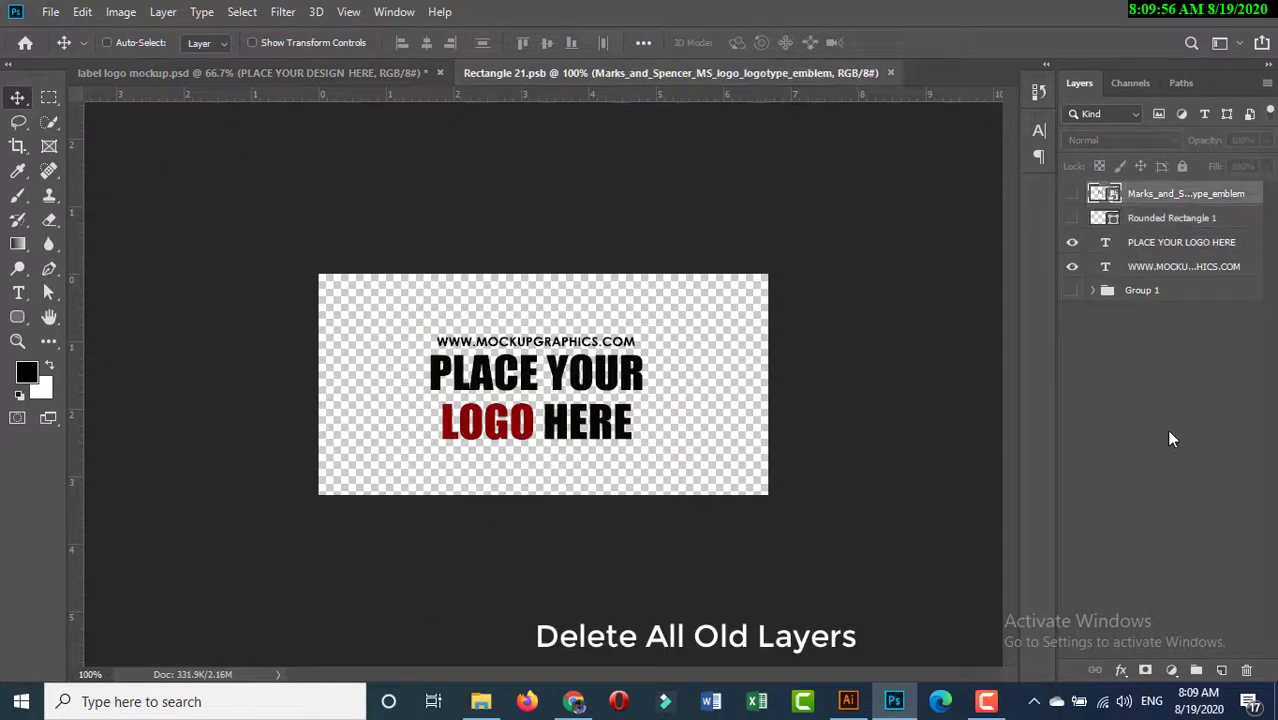
pyautogui.click(1247, 672)
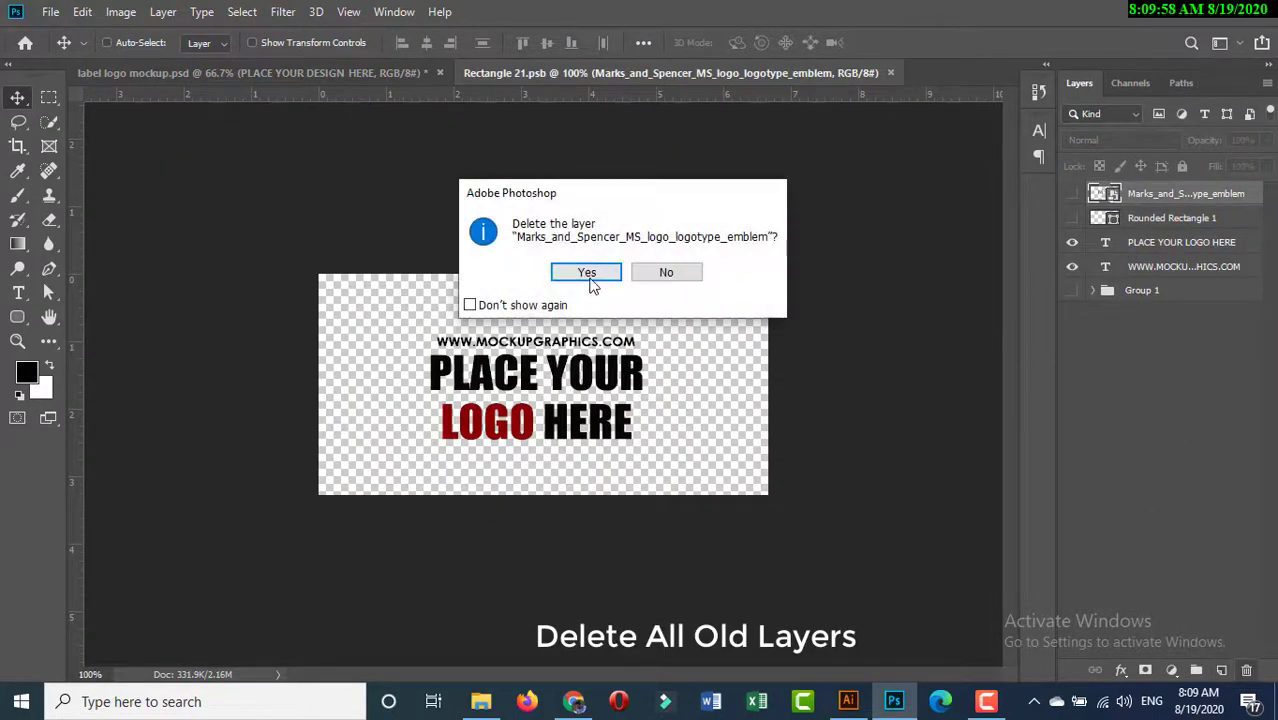
pyautogui.click(600, 296)
pyautogui.click(1245, 670)
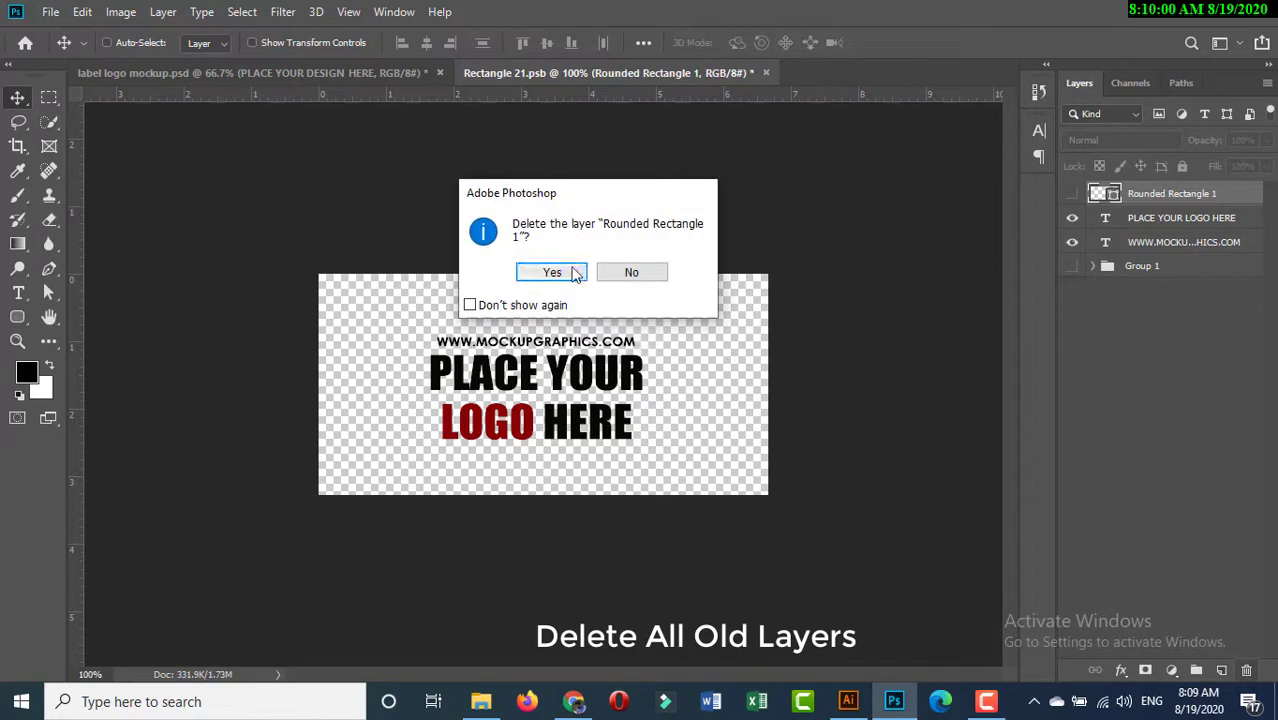
pyautogui.click(565, 285)
pyautogui.click(1247, 671)
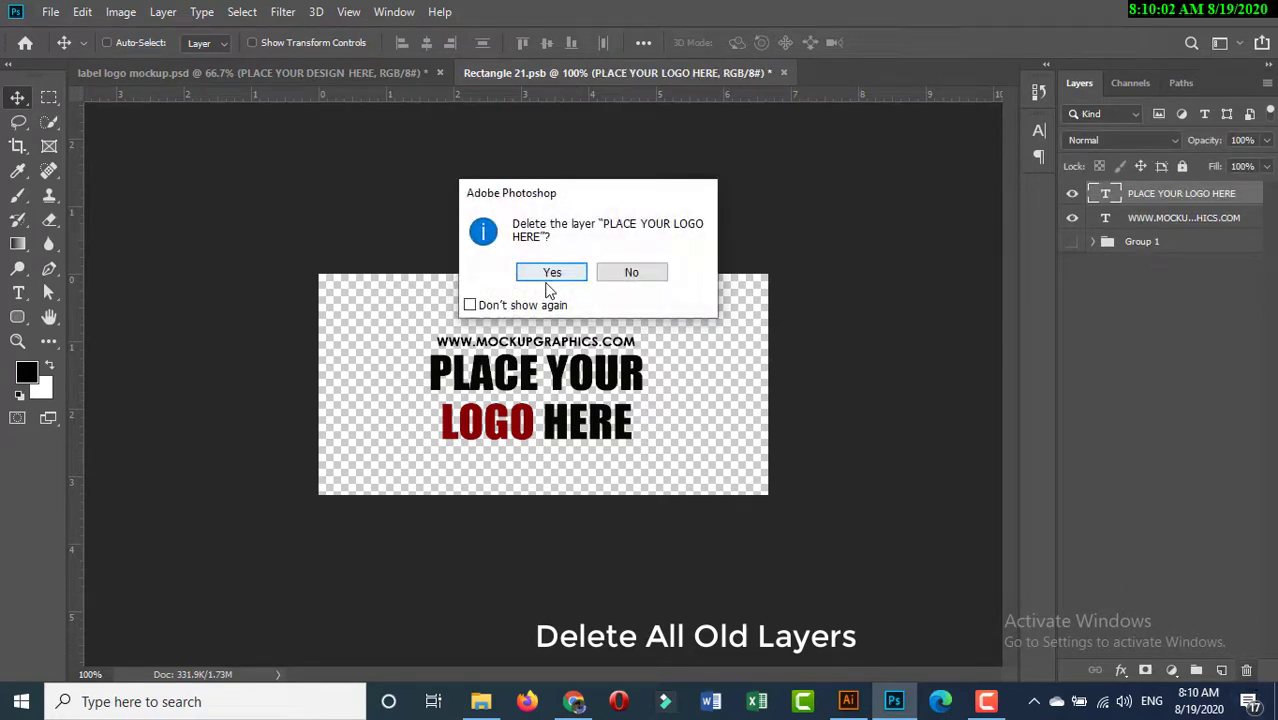
pyautogui.click(553, 273)
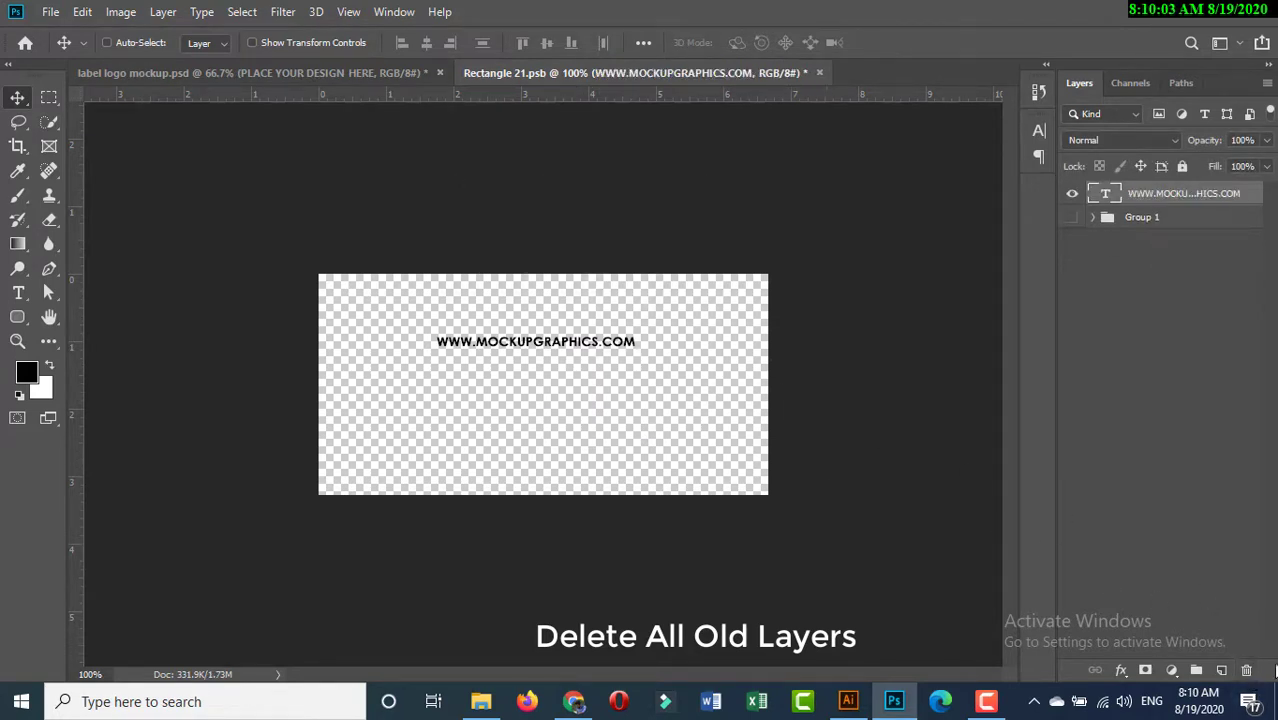
pyautogui.click(1245, 670)
pyautogui.click(557, 273)
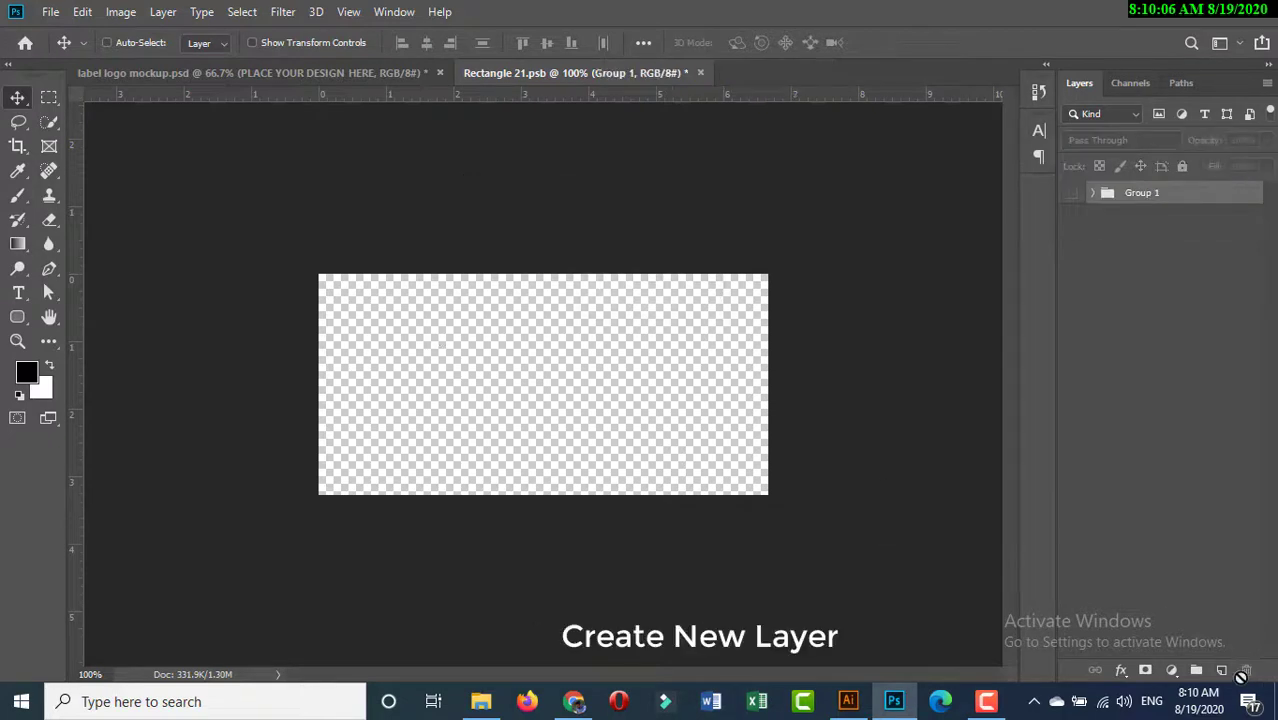
# Add a new empty layer and delete Group 1 together with its contents.
pyautogui.click(1222, 671)
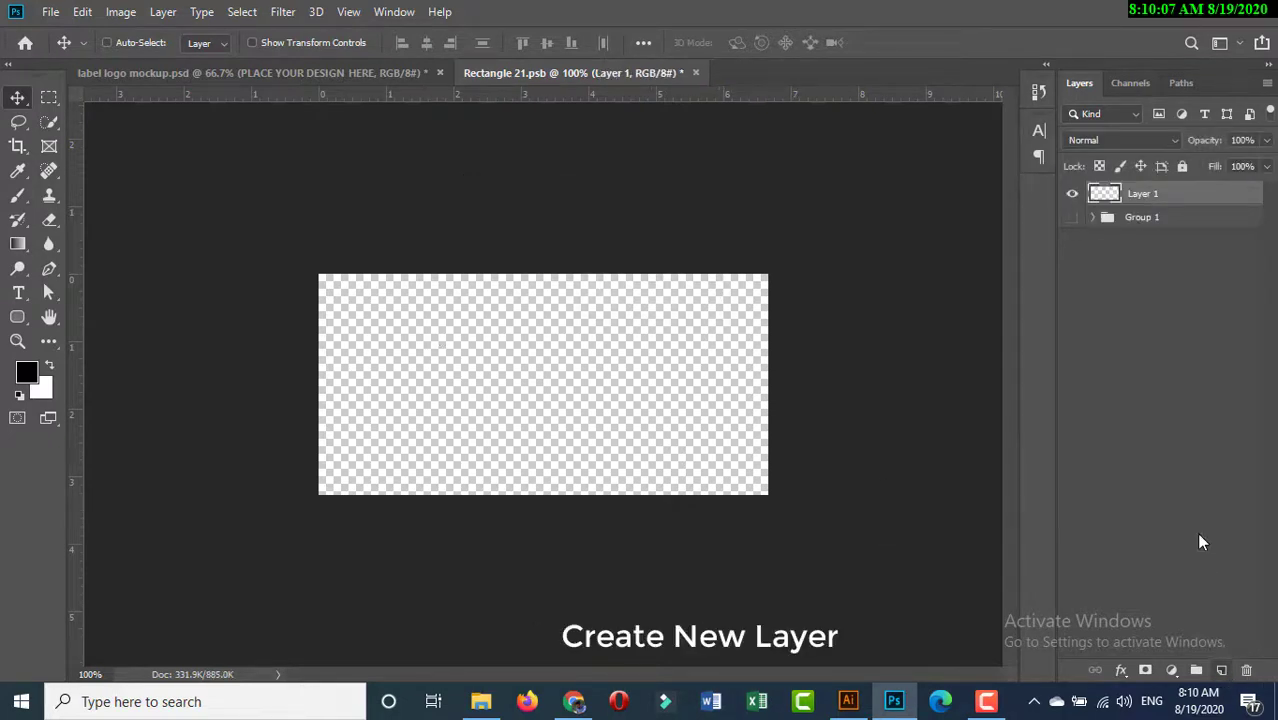
pyautogui.click(1095, 218)
pyautogui.click(1095, 218)
pyautogui.click(1120, 218)
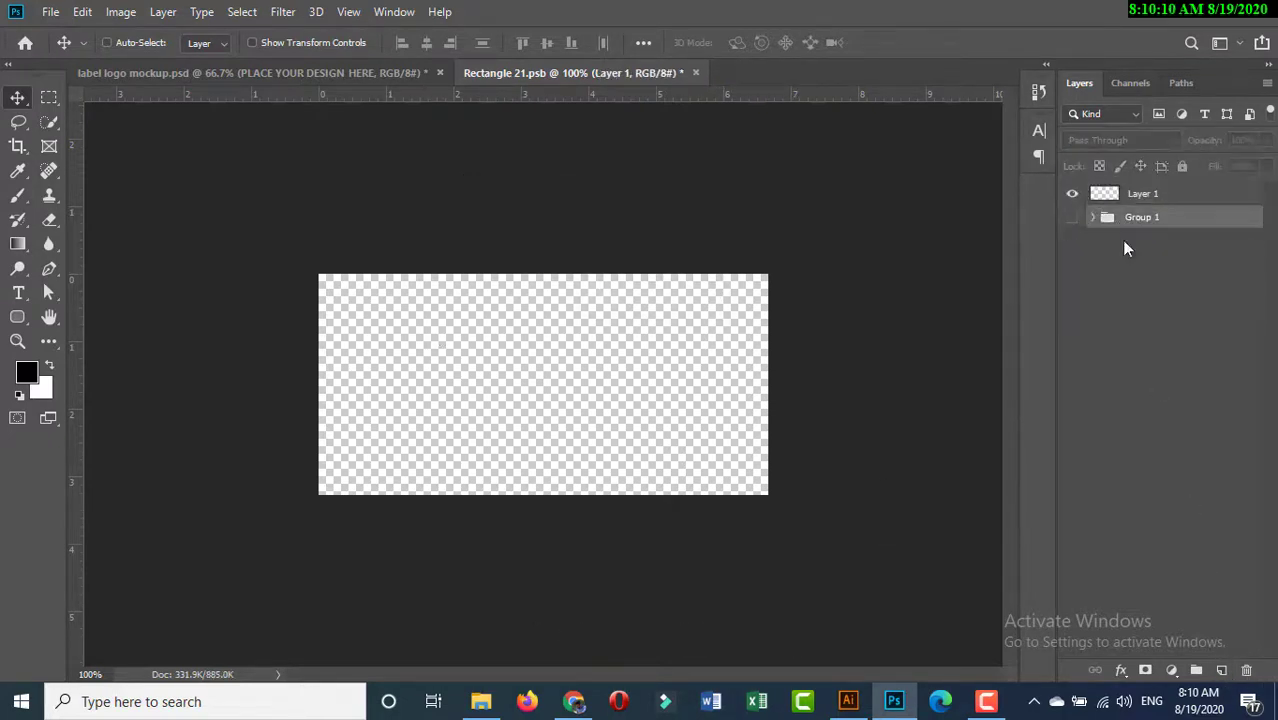
pyautogui.press('Delete')
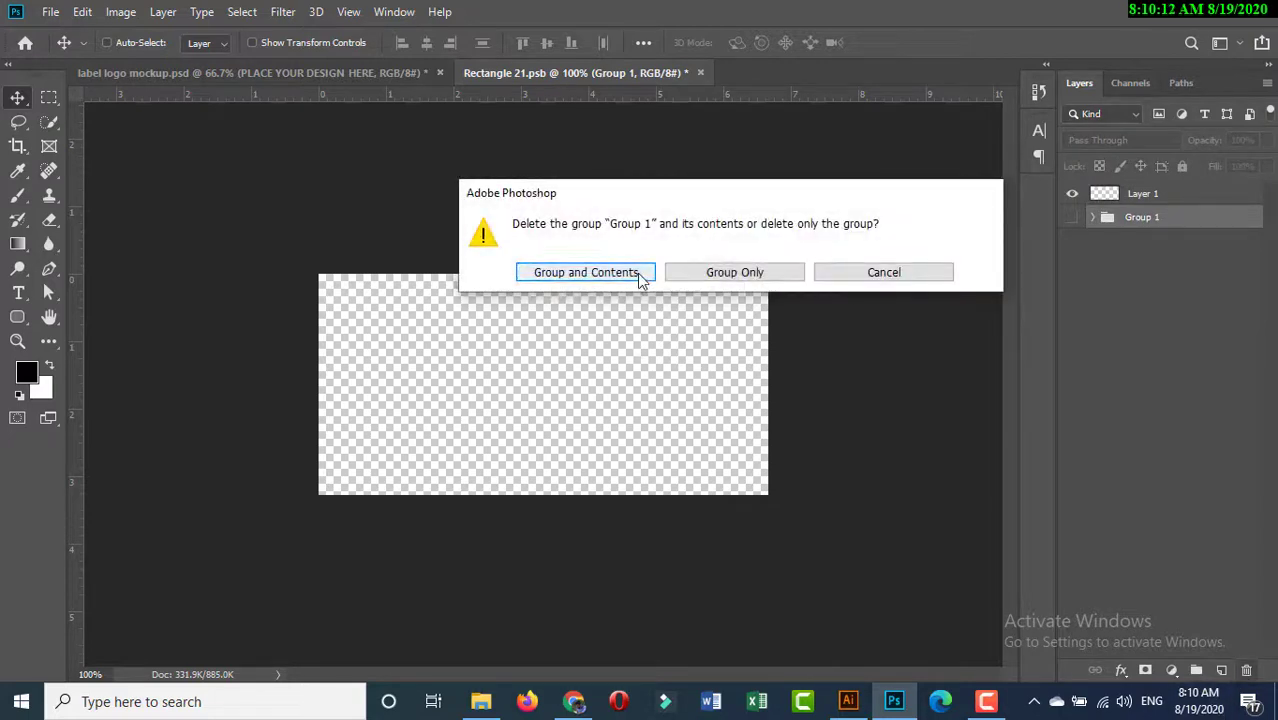
pyautogui.click(586, 272)
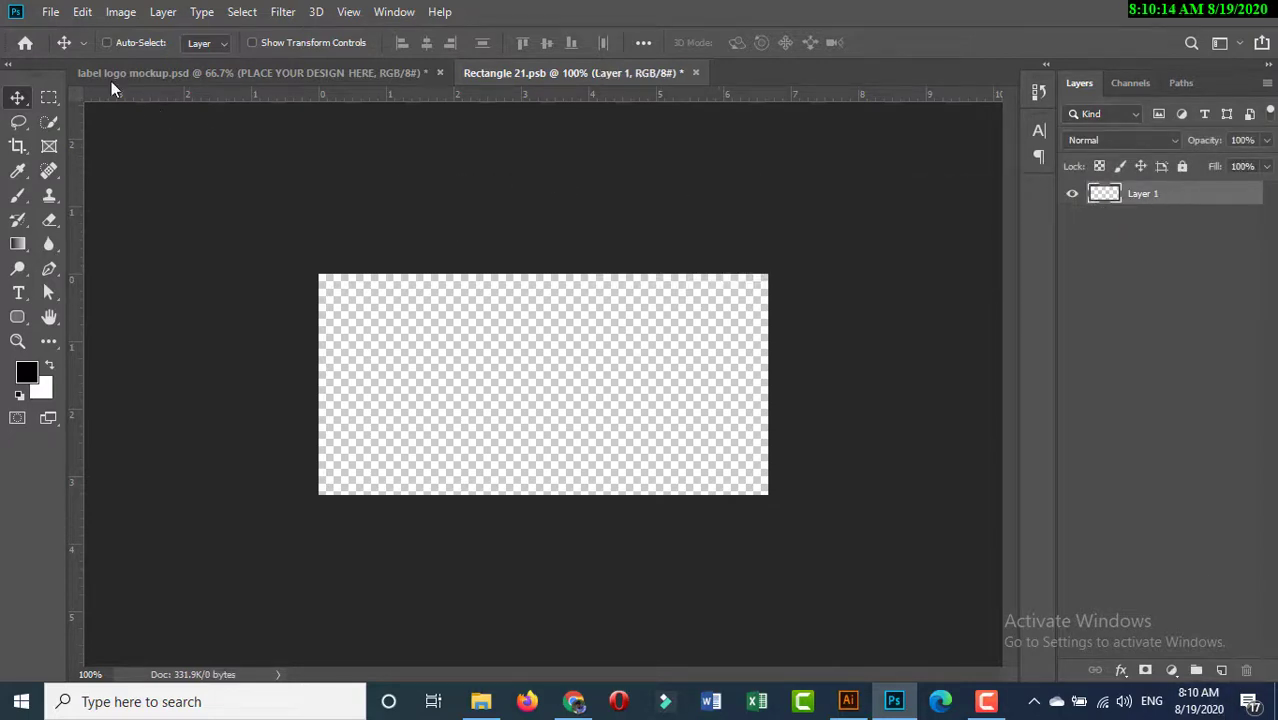
# Place the CLOTHING LOGO image from the Desktop as an embedded object and scale it down inside the canvas.
pyautogui.click(50, 12)
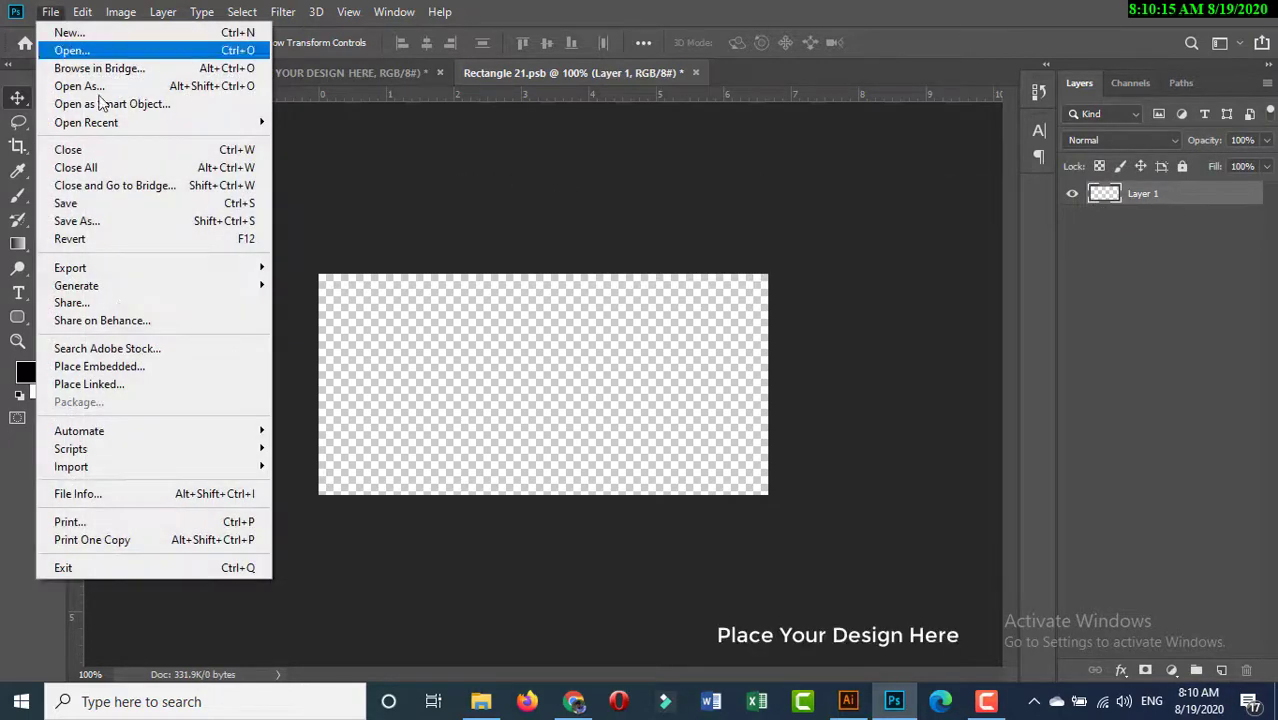
pyautogui.click(121, 364)
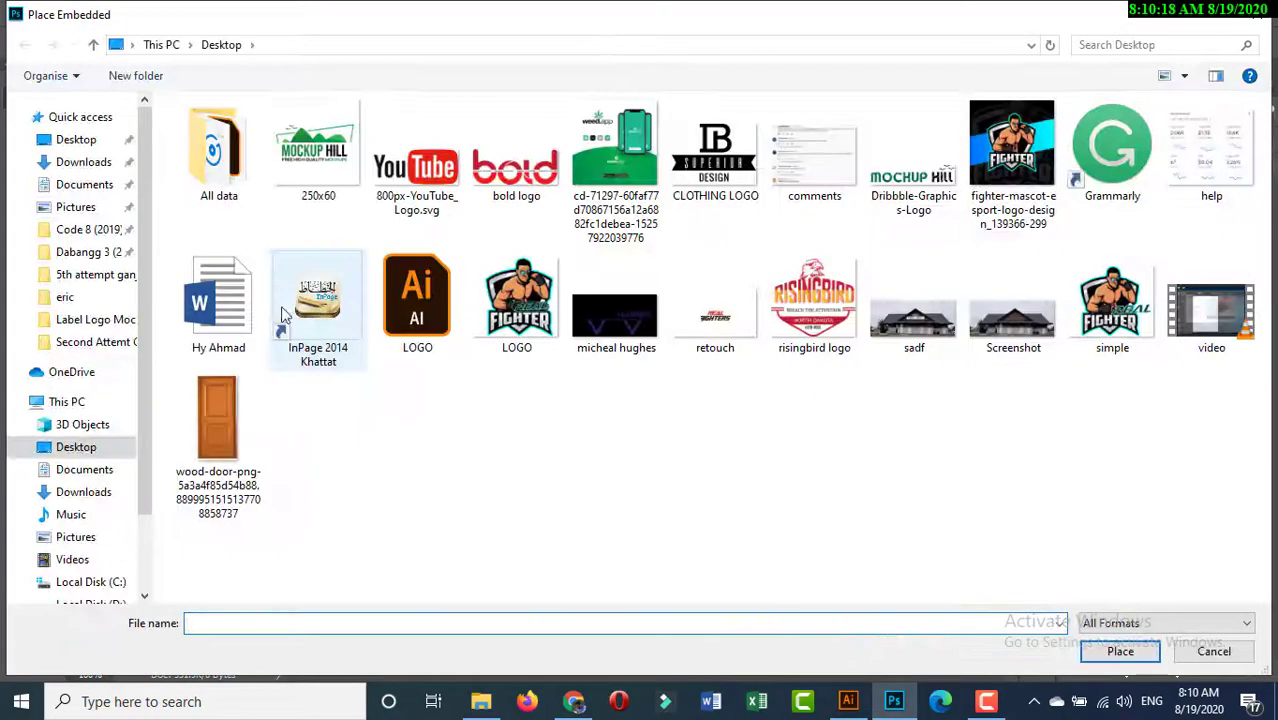
pyautogui.click(715, 155)
pyautogui.click(1107, 652)
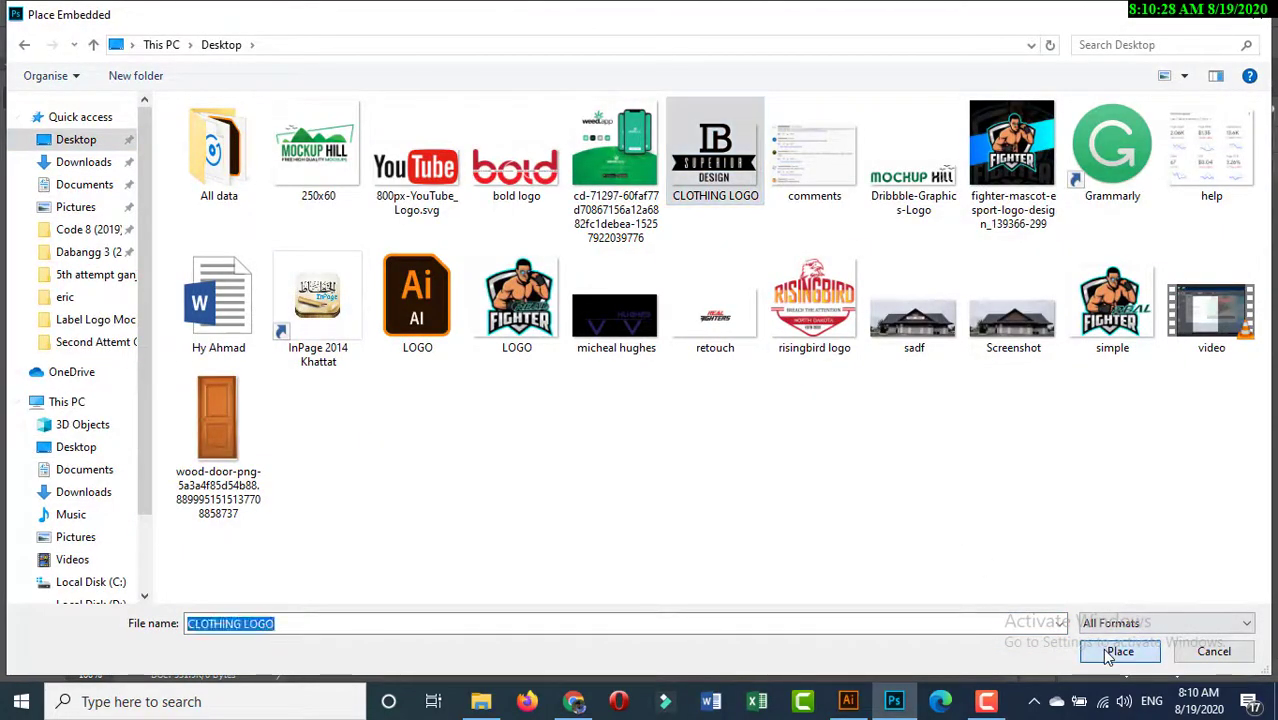
pyautogui.moveTo(697, 492); pyautogui.dragTo(608, 428)
pyautogui.click(714, 42)
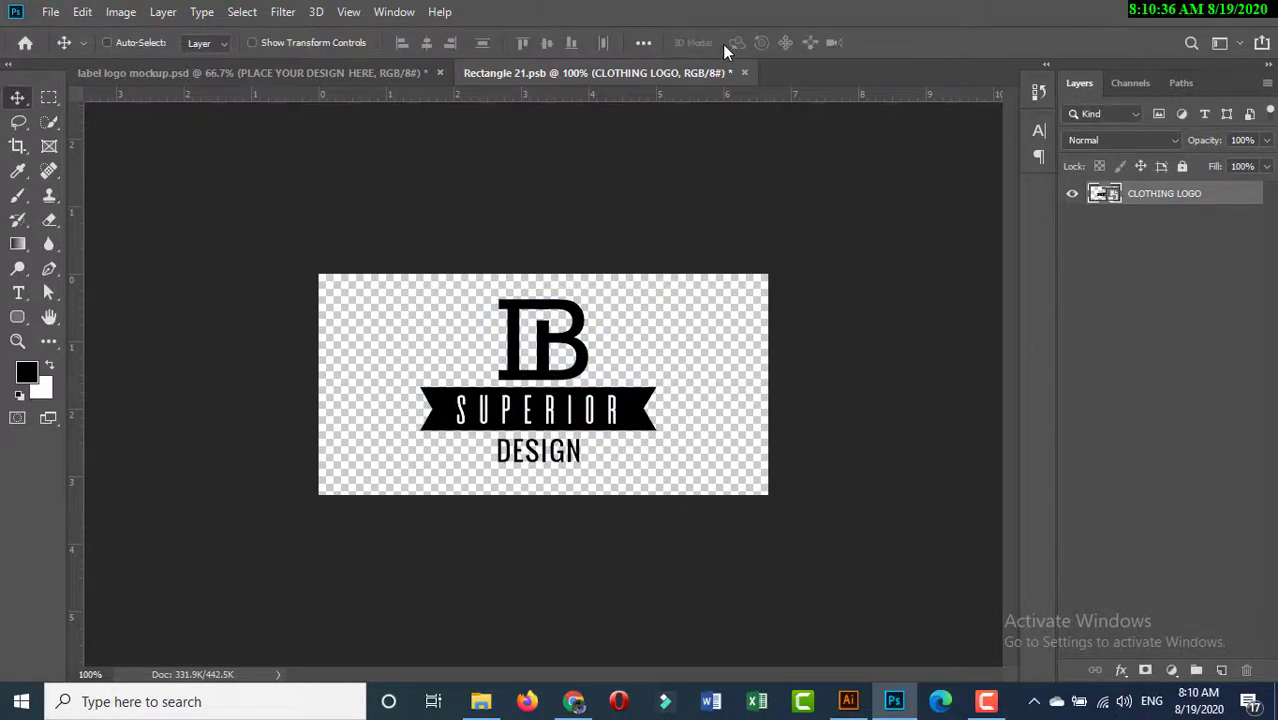
# Save the smart object and return to the label logo mockup document to view the logo on the label.
pyautogui.click(50, 12)
pyautogui.click(94, 204)
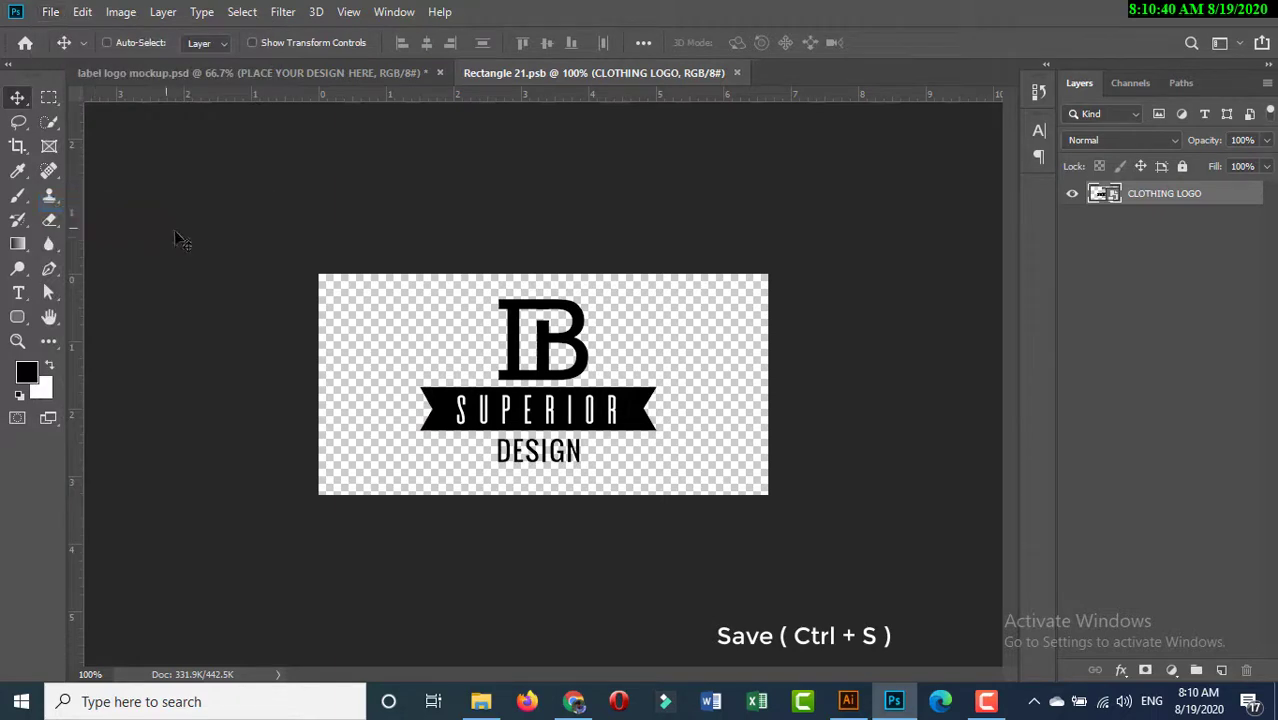
pyautogui.click(285, 73)
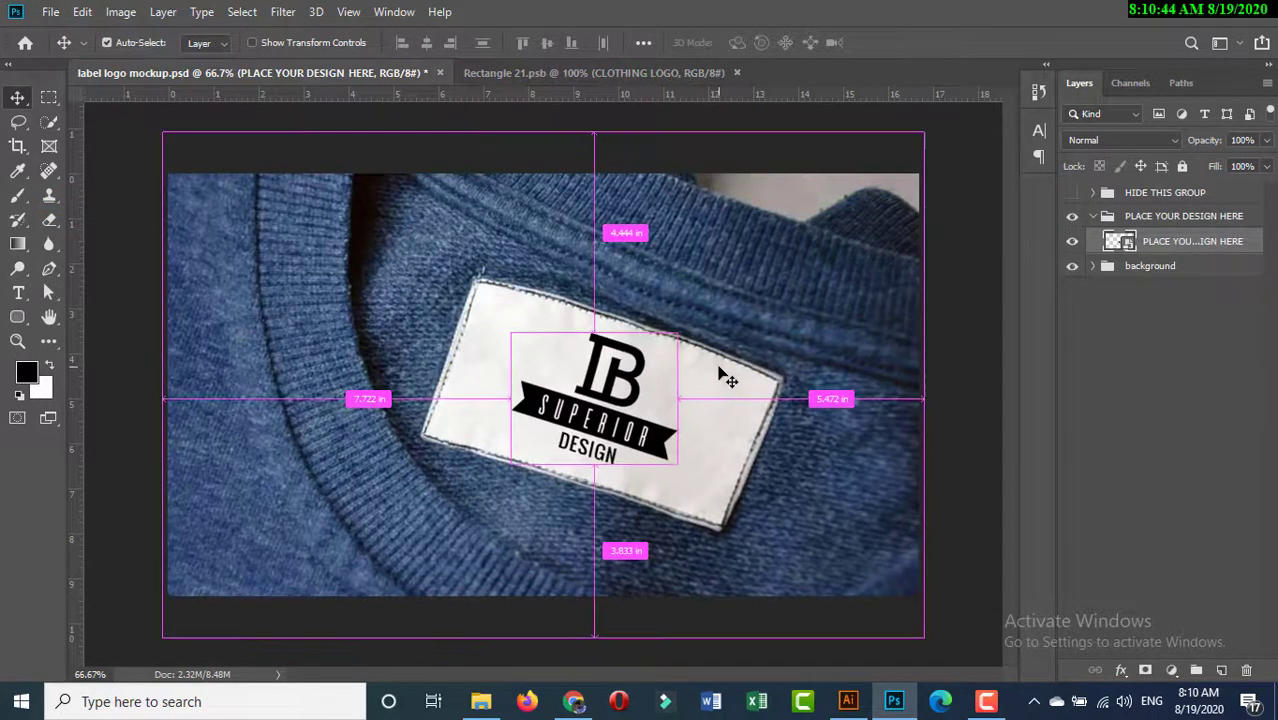
pyautogui.scroll(2, 720, 372)
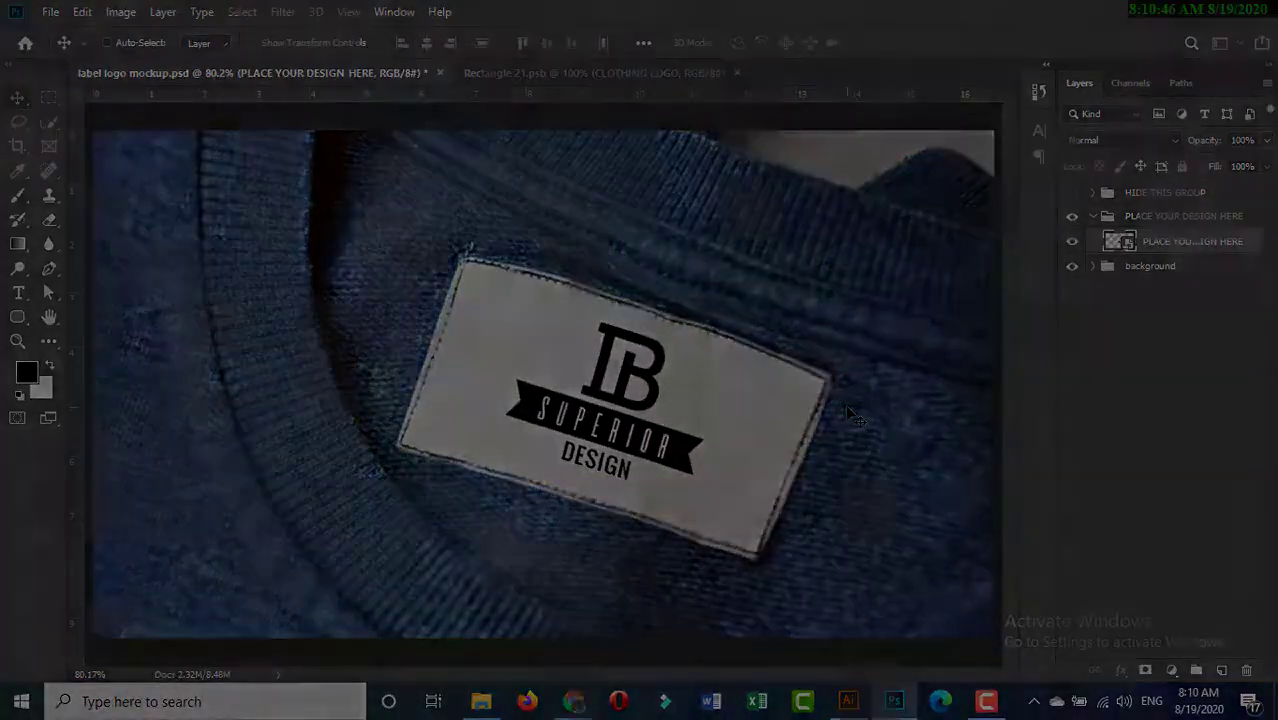